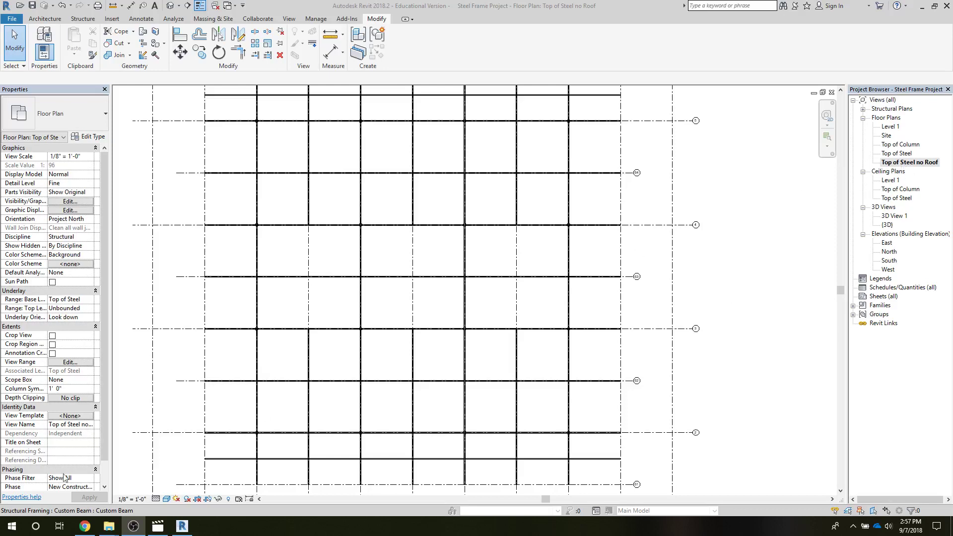
- Apply the Structural Framing Plan view template to the Top of Steel no Roof plan
click(62, 418)
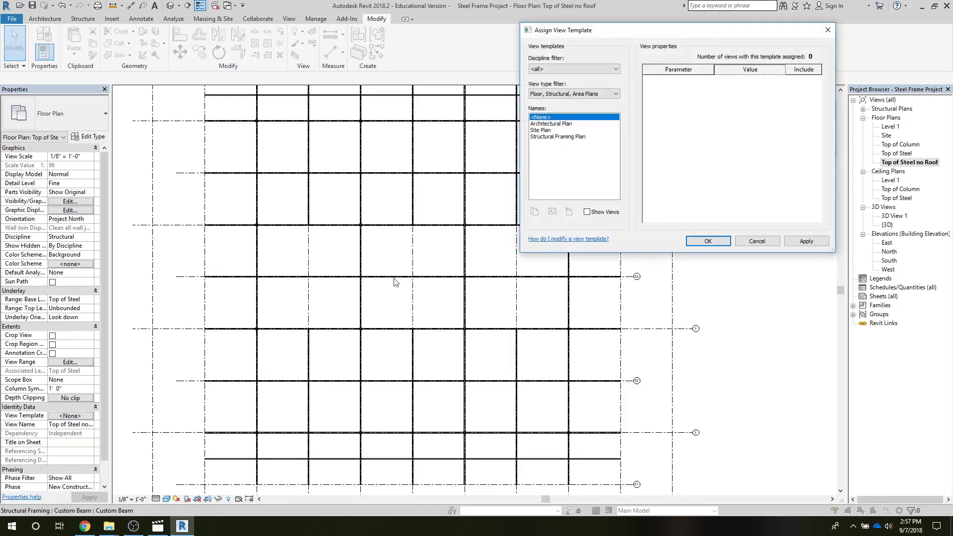
click(541, 137)
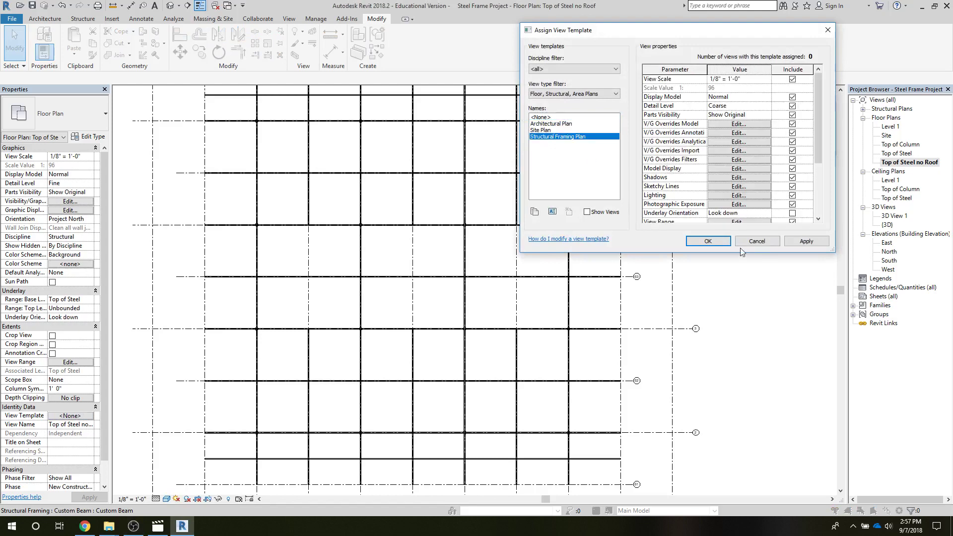
click(719, 239)
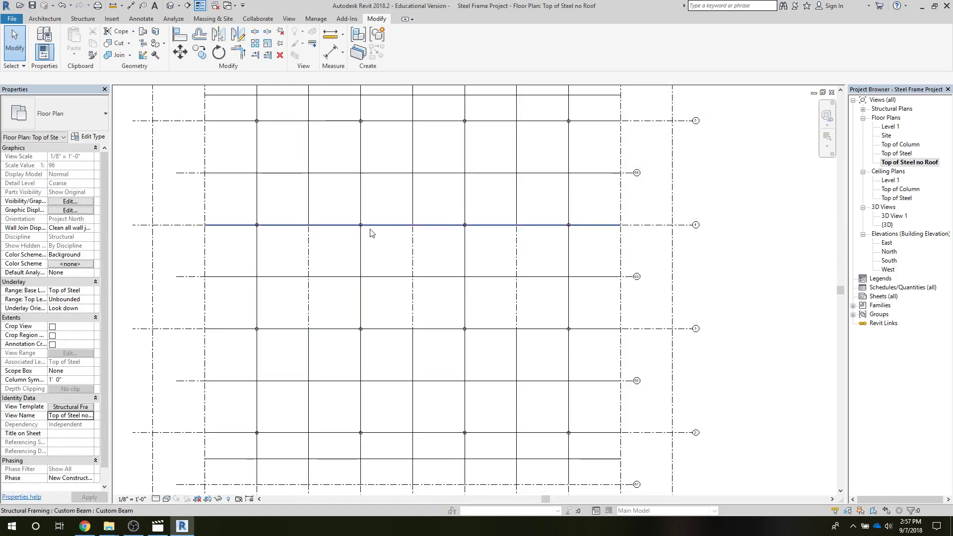
- Set the plan's view template back to <None>, leaving detail level at Coarse
click(160, 498)
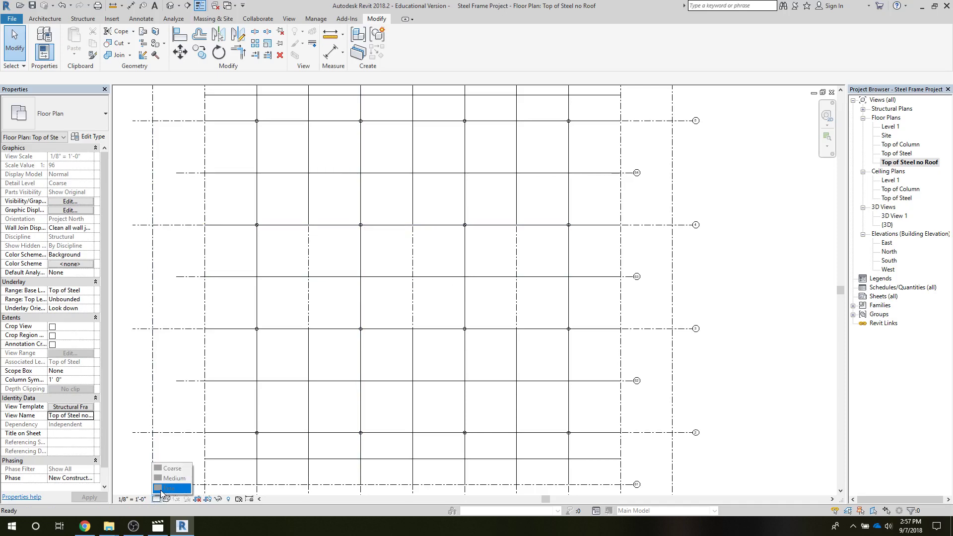
click(79, 411)
click(80, 411)
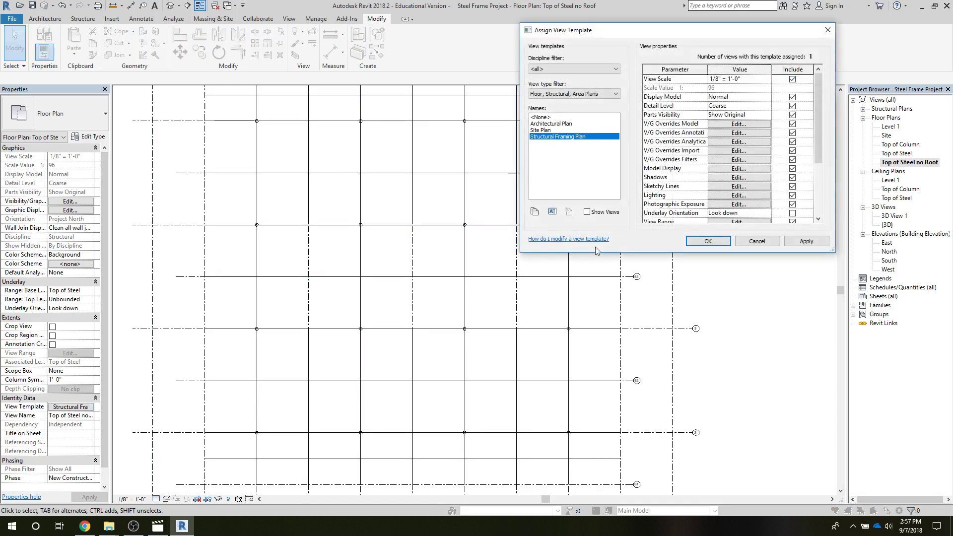
click(551, 118)
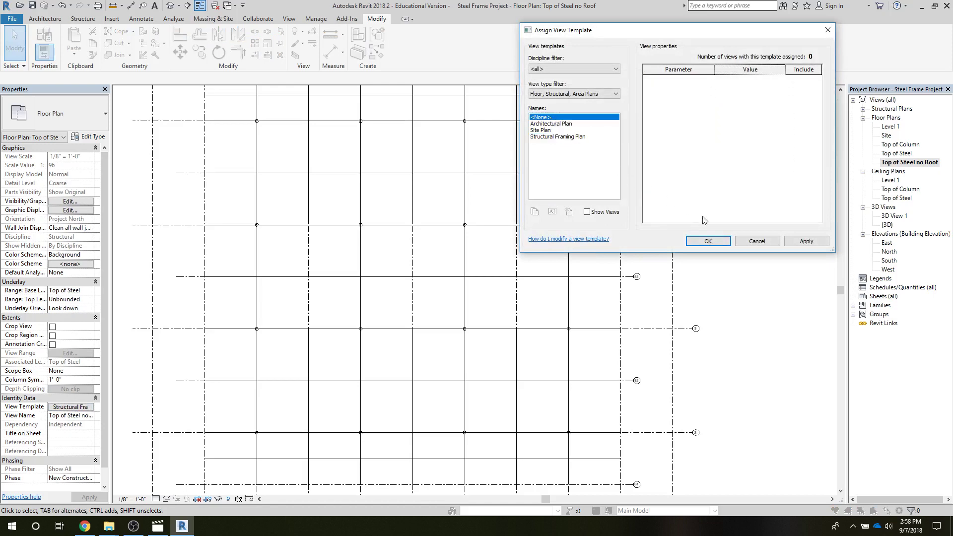
click(708, 241)
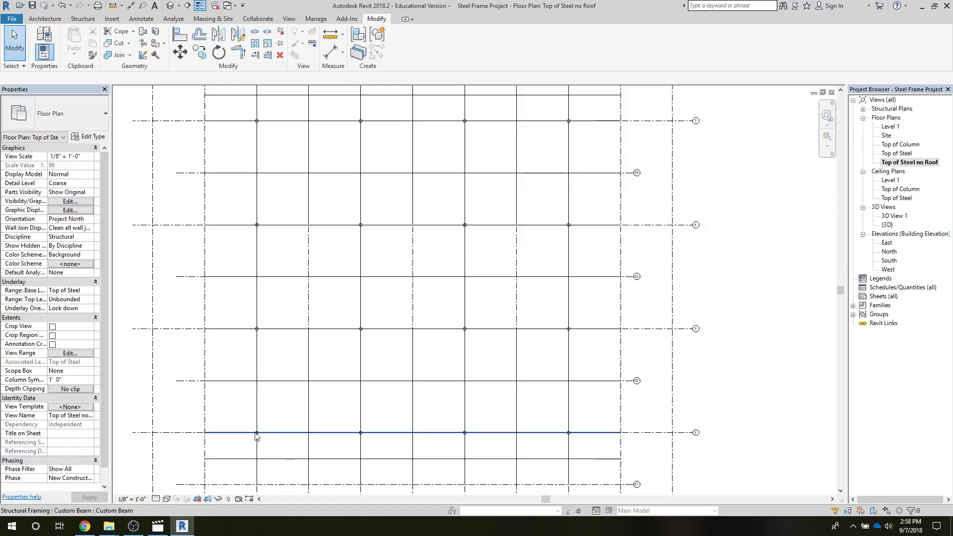
- Set the plan's detail level to Fine
click(156, 499)
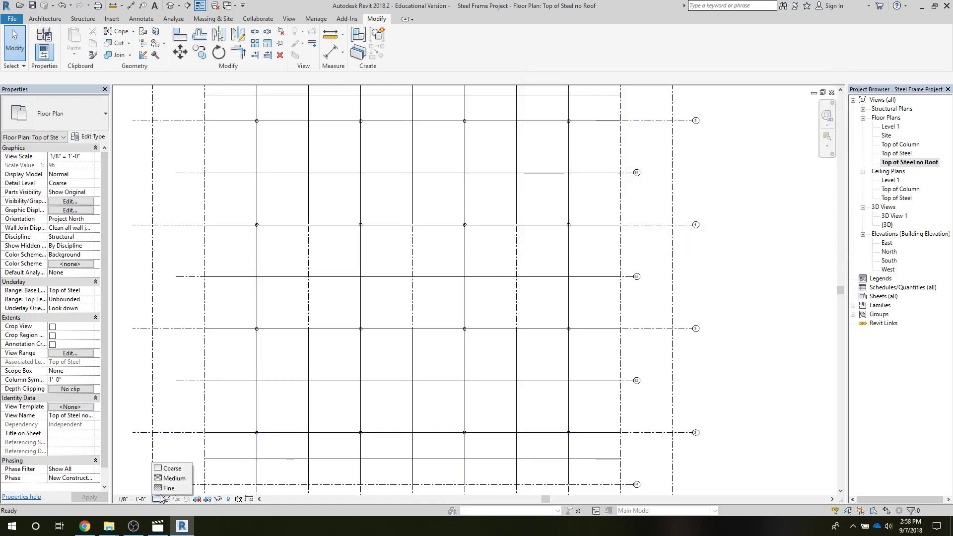
click(166, 489)
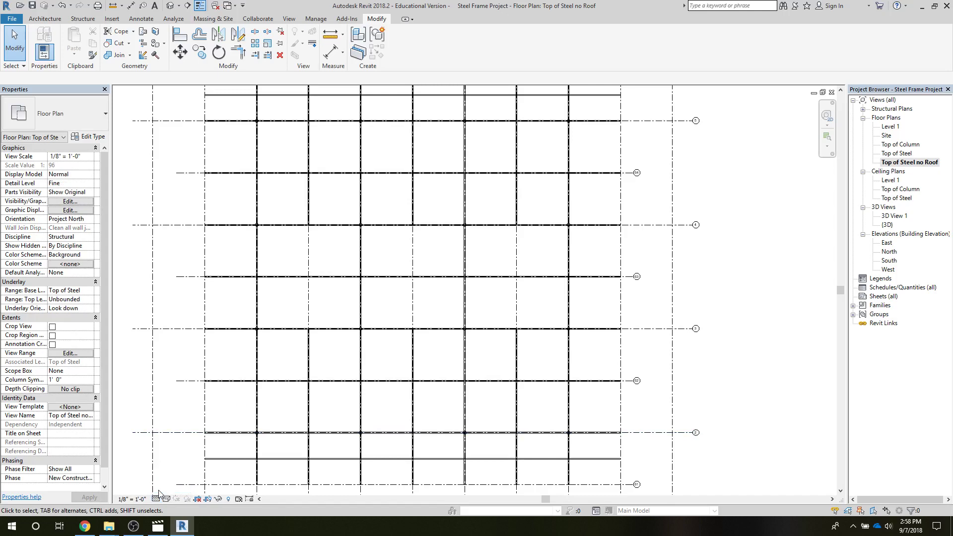
scroll(362, 384, up, 4)
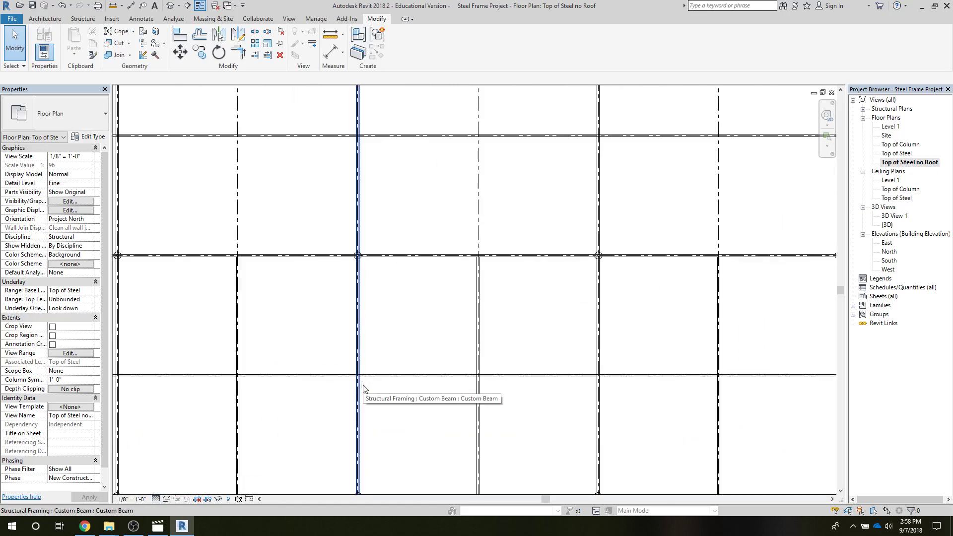
scroll(363, 388, down, 3)
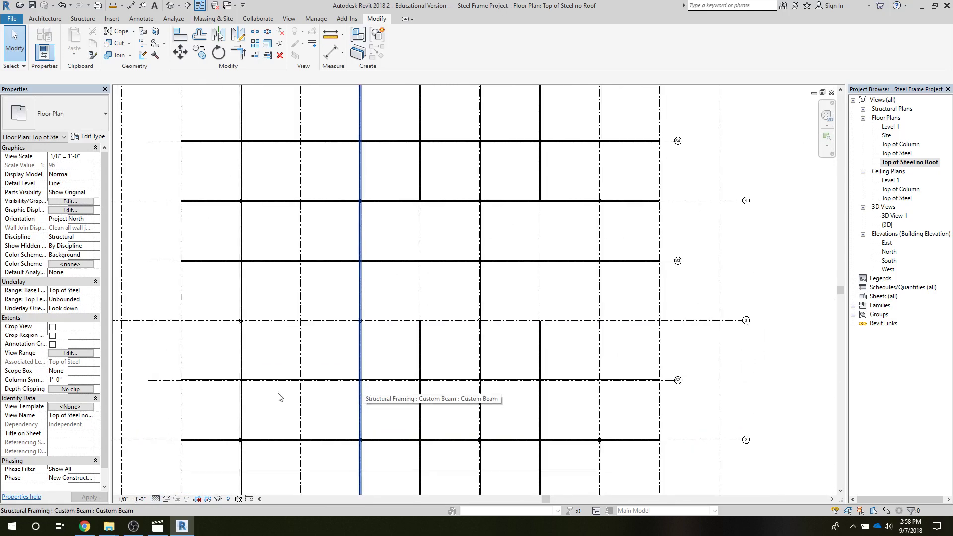
- Switch the visual style to Consistent Colors and frame grids S1–S3 near S8–S10
click(167, 499)
click(181, 468)
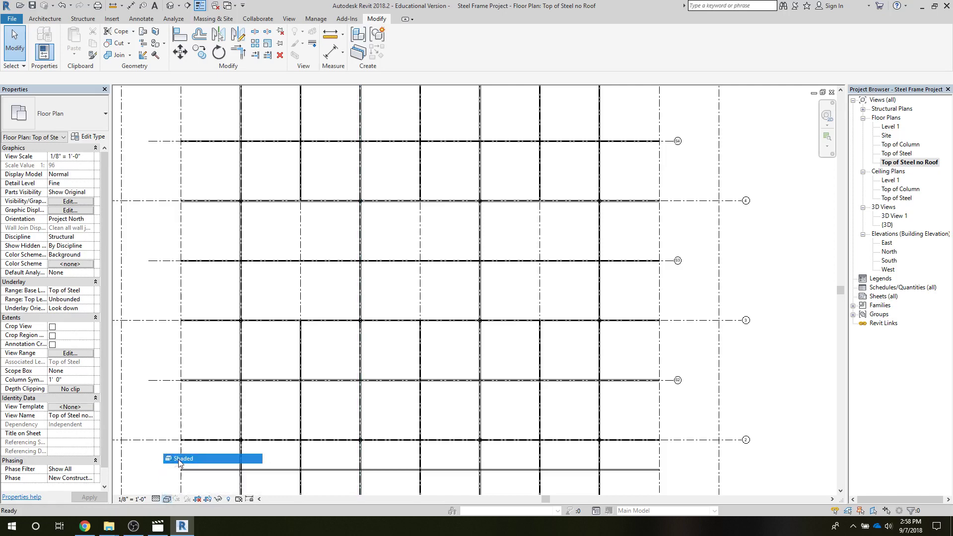
scroll(452, 355, down, 2)
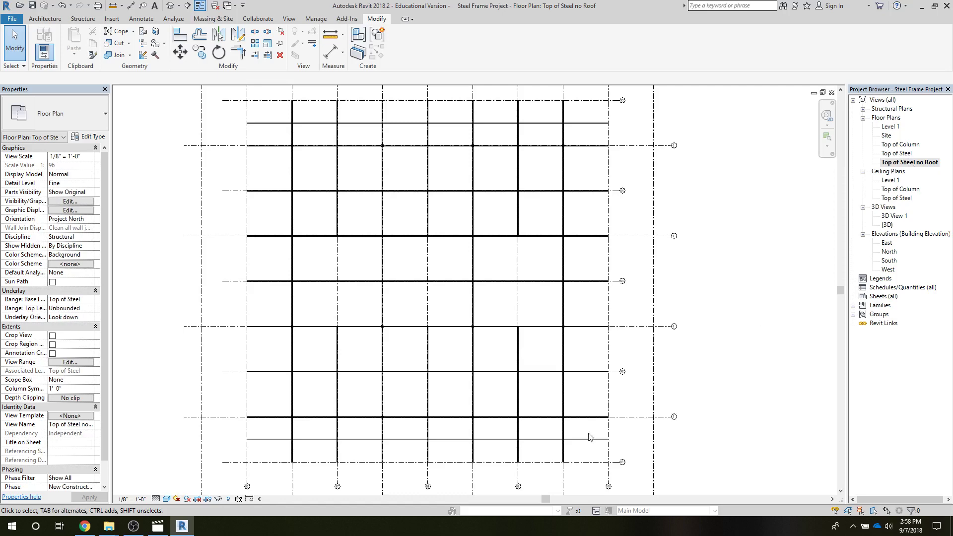
scroll(589, 434, up, 3)
middle_drag(590, 437, 575, 358)
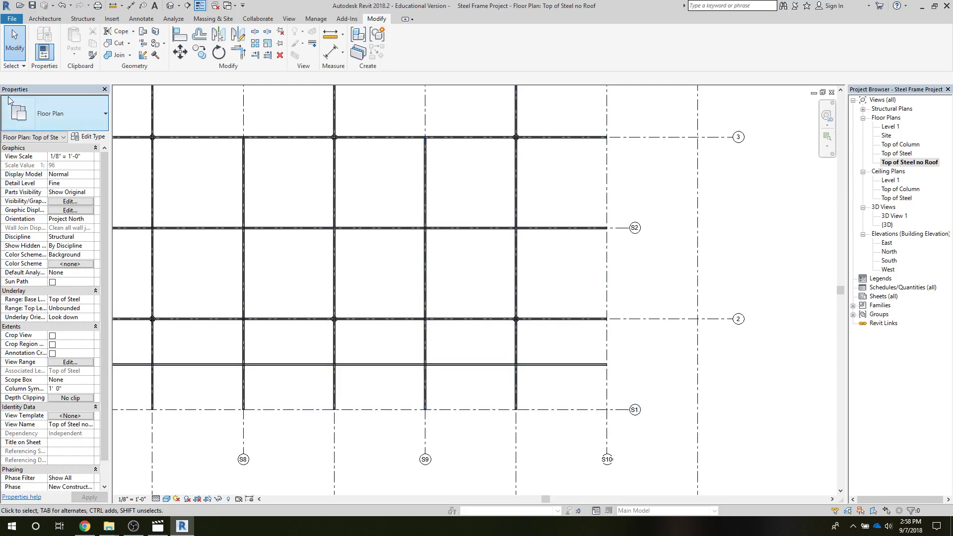
- Start a Model In-Place component in the Generic Models category with the default name
click(38, 20)
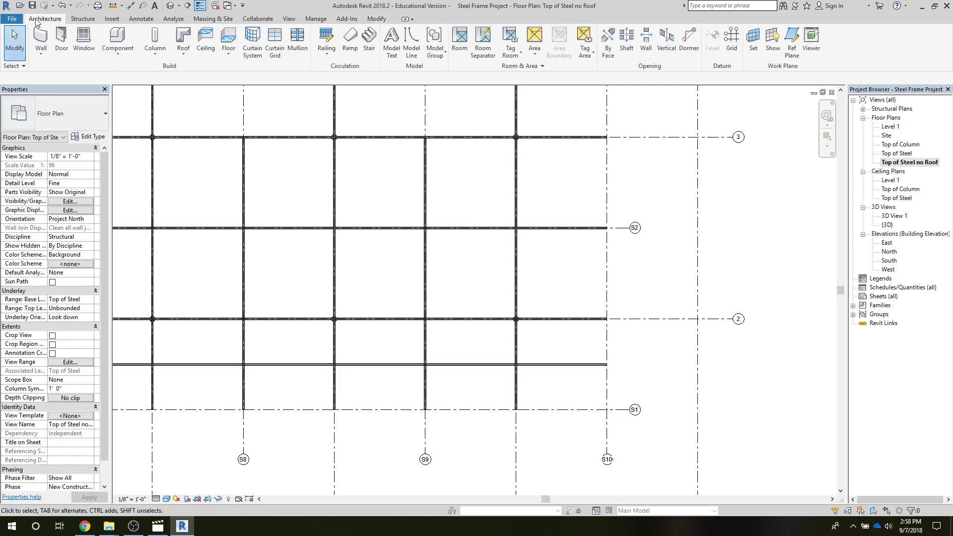
click(120, 52)
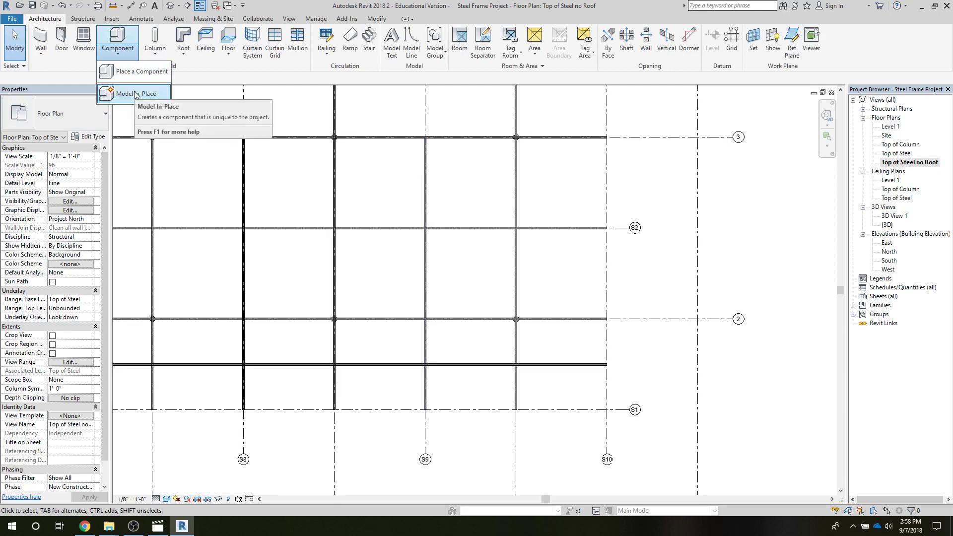
click(135, 95)
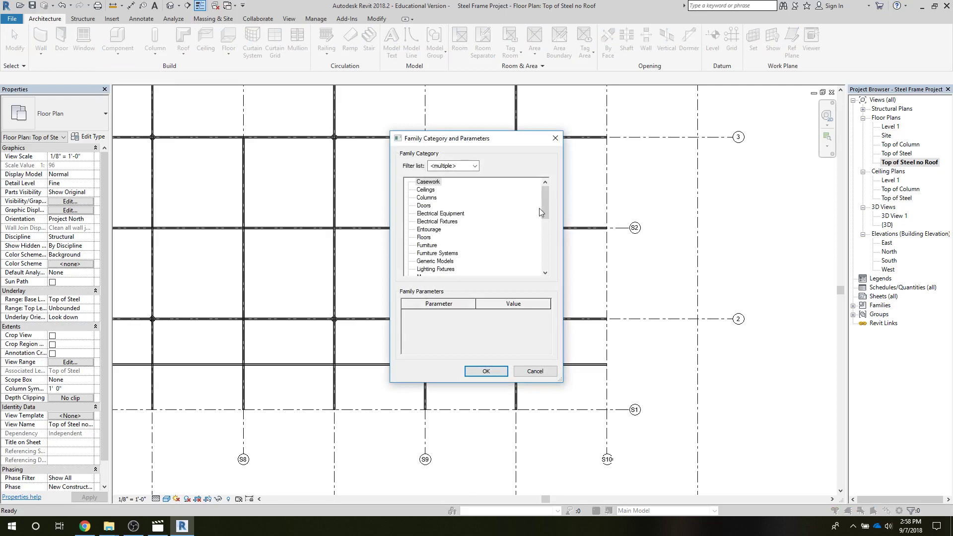
drag(544, 210, 550, 230)
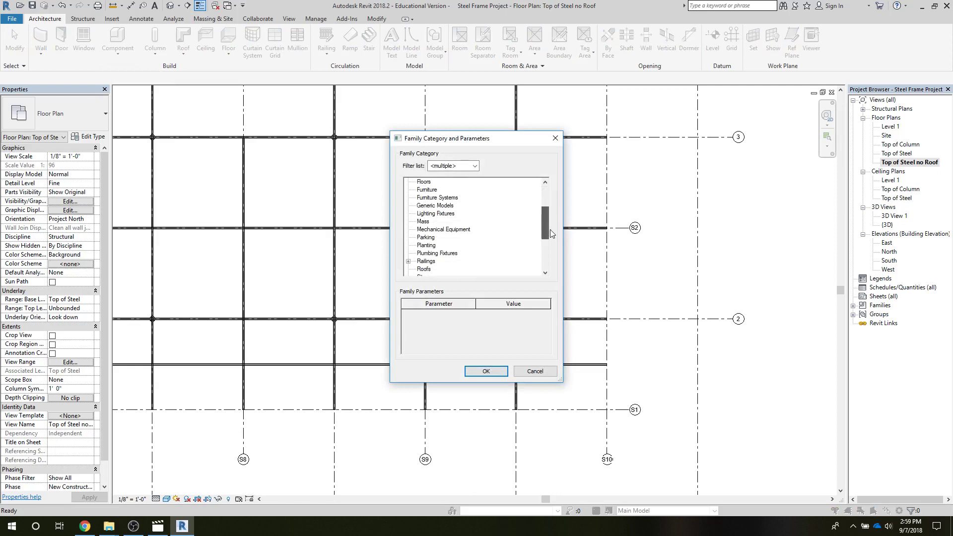
click(435, 205)
click(487, 374)
click(464, 298)
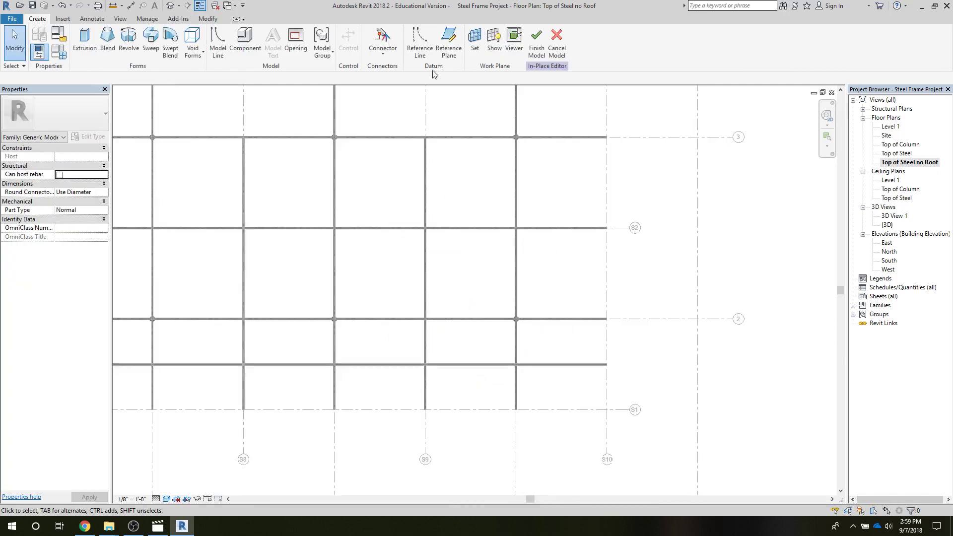
- Sketch a rectangular extrusion from grid S2/S9 to S1/S10 and finish it
click(85, 40)
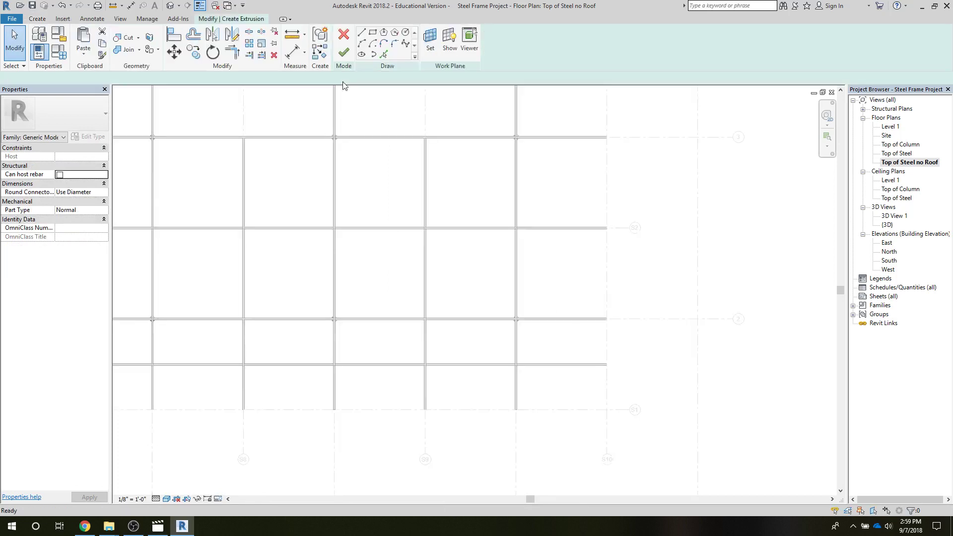
click(373, 33)
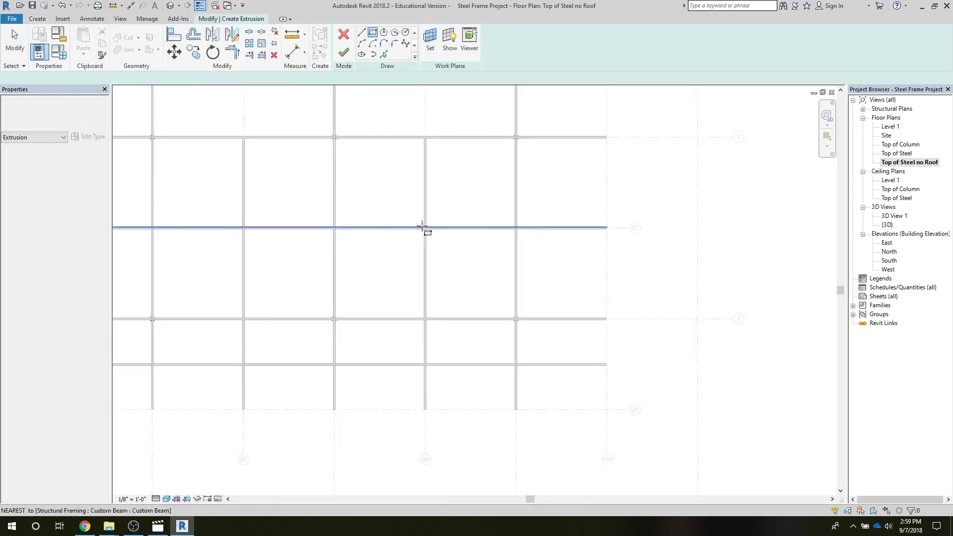
scroll(424, 227, up, 3)
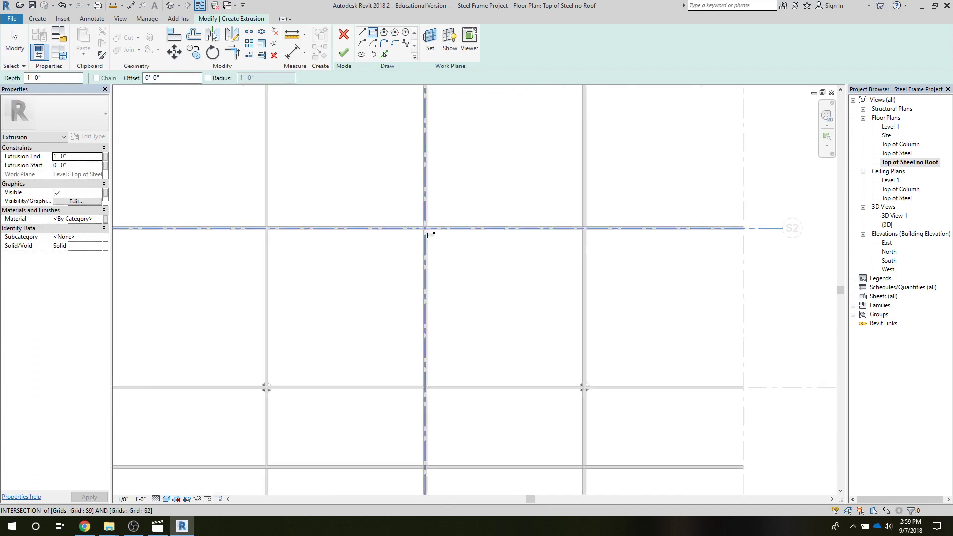
click(425, 228)
scroll(579, 417, down, 2)
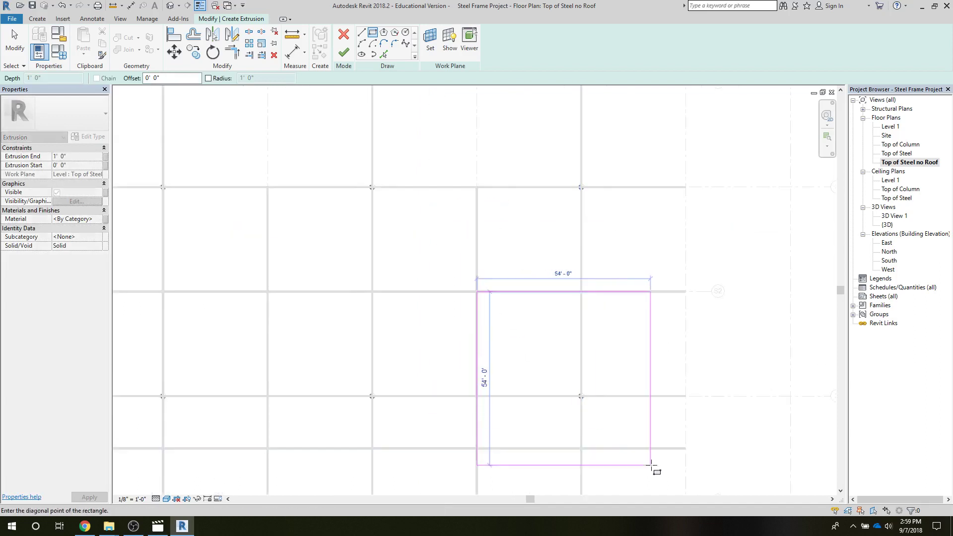
middle_drag(628, 419, 571, 358)
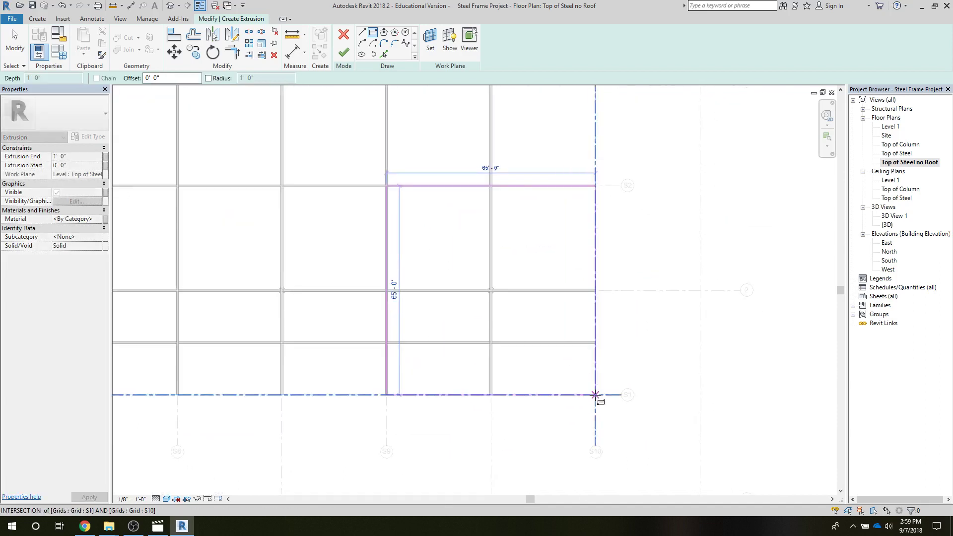
click(596, 395)
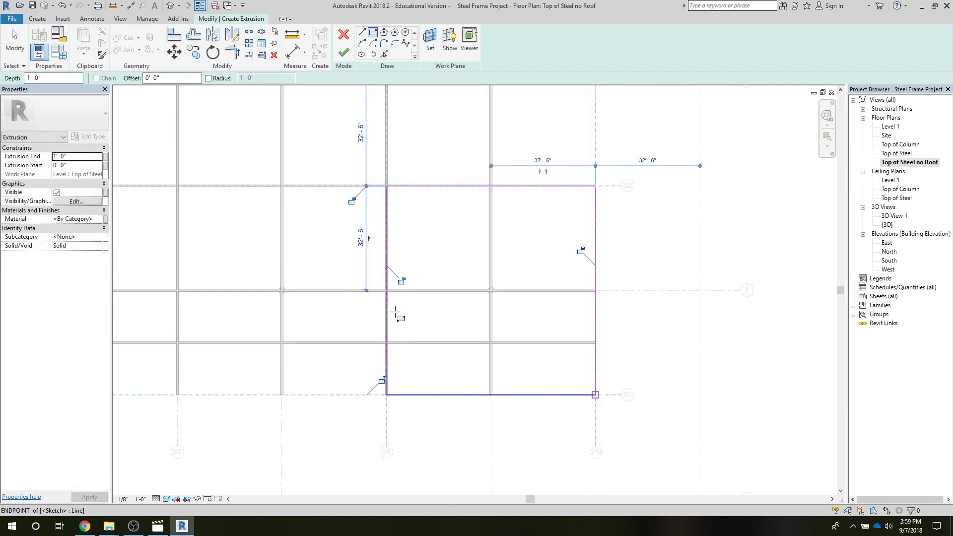
click(343, 53)
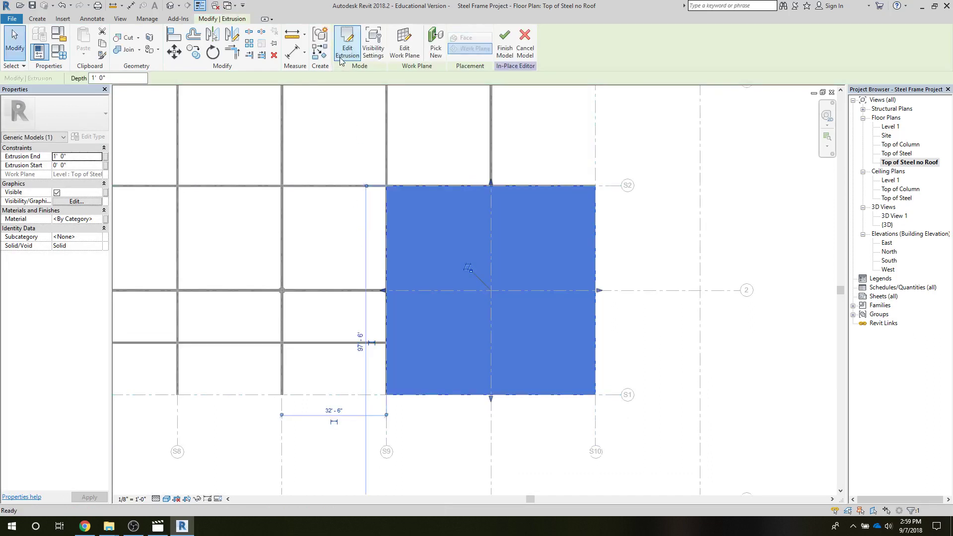
- Open the South elevation and zoom in on the new extrusion near grid E
double_click(888, 261)
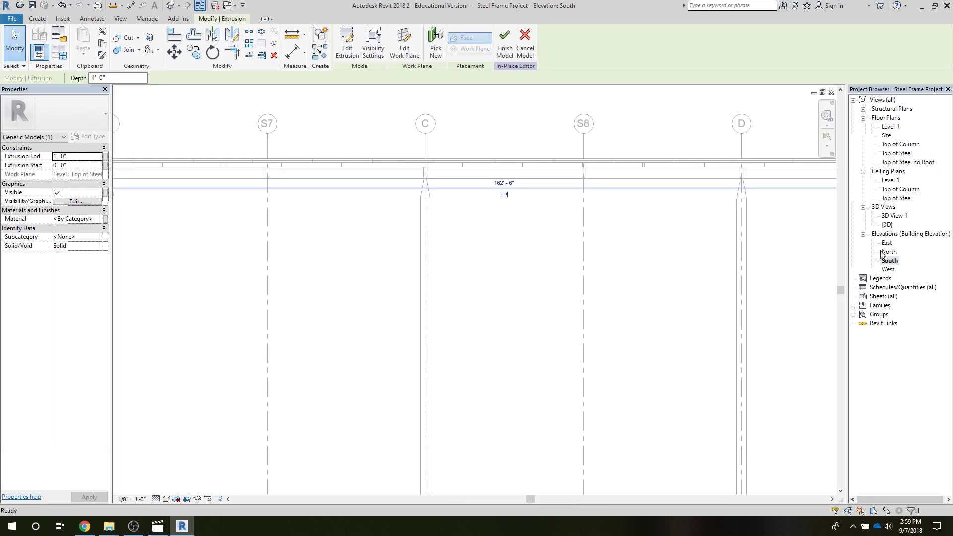
scroll(661, 278, down, 3)
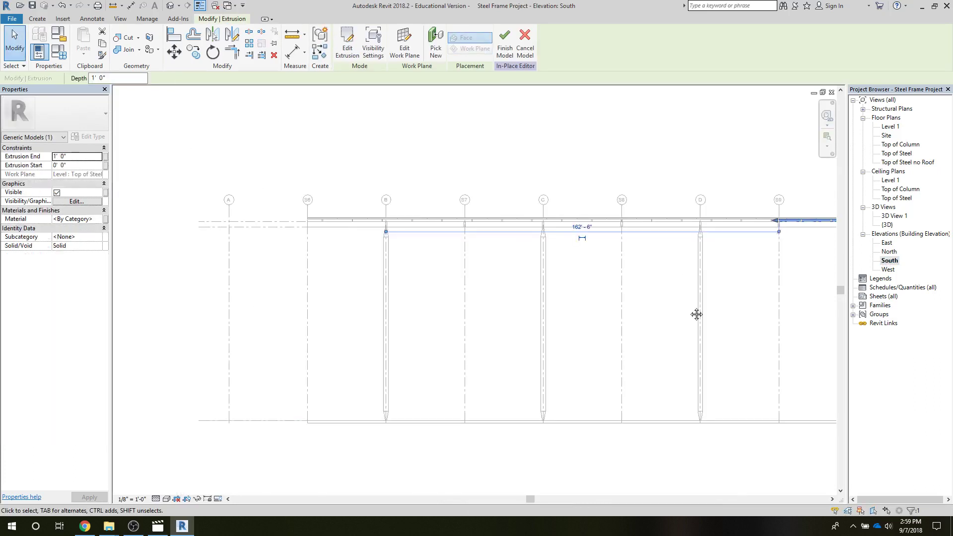
middle_drag(668, 319, 306, 393)
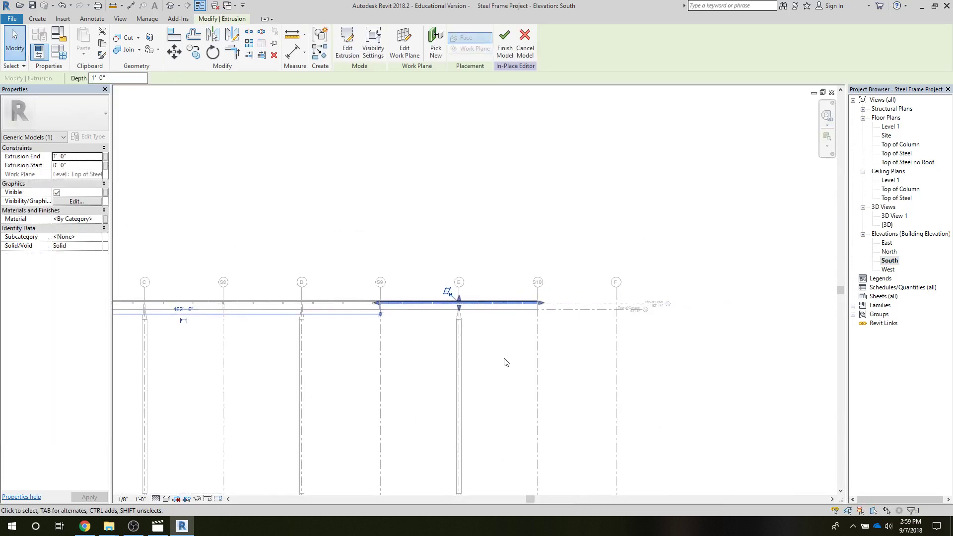
scroll(502, 355, up, 1)
scroll(496, 382, up, 5)
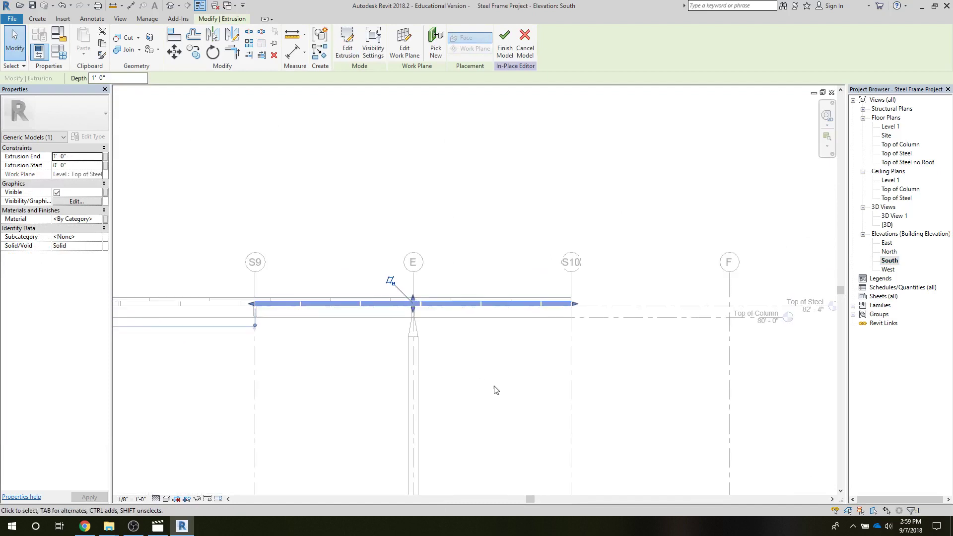
scroll(495, 390, up, 4)
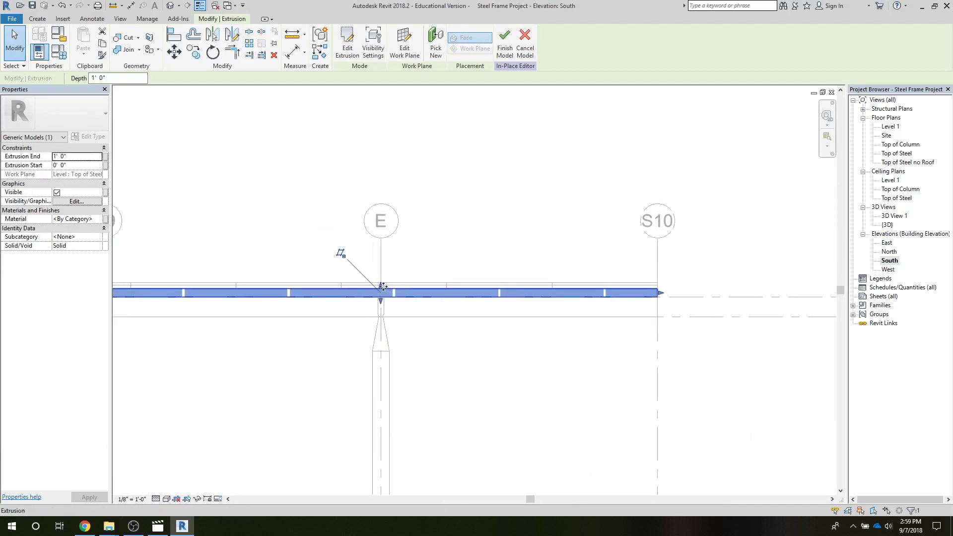
- Drag the extrusion's handles so it runs from about 1'-8" to 12'-3"
drag(383, 288, 380, 155)
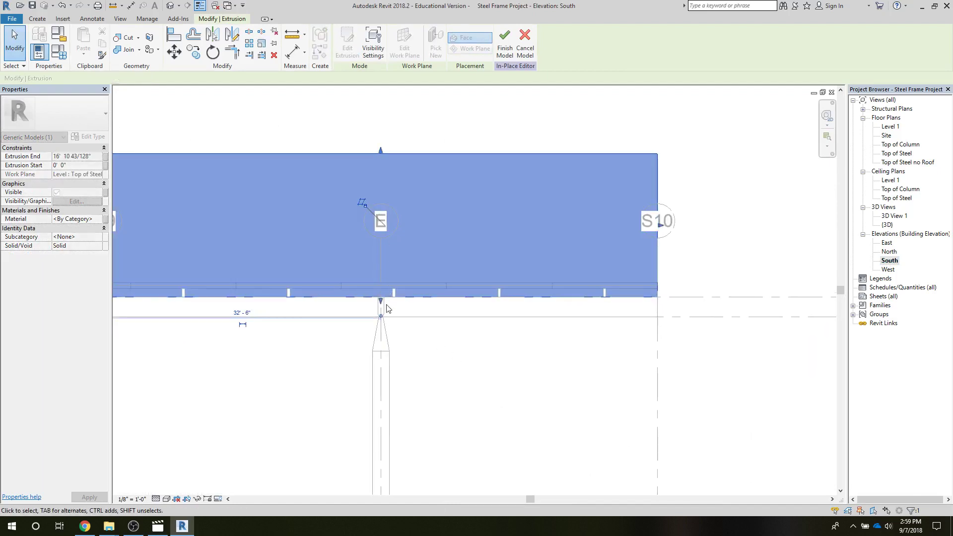
drag(381, 301, 378, 284)
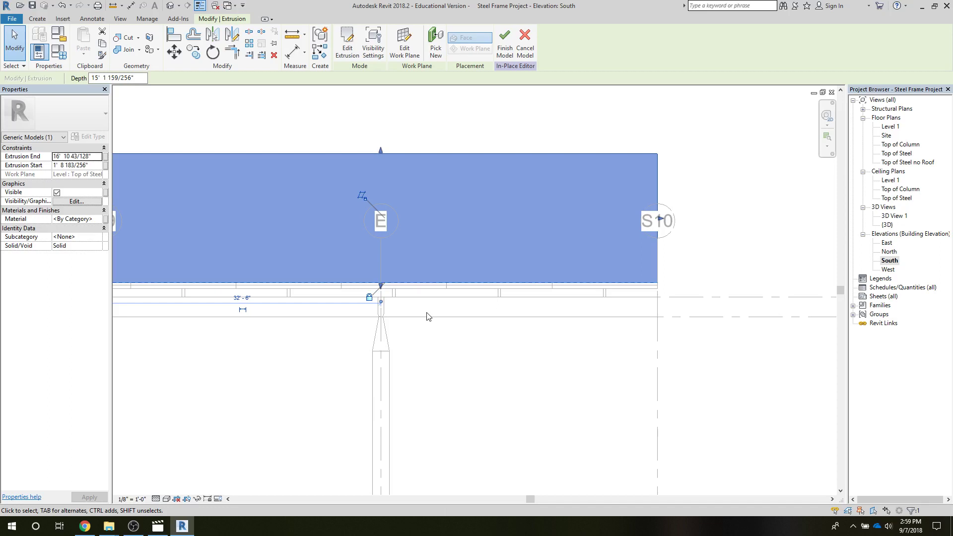
drag(381, 150, 386, 193)
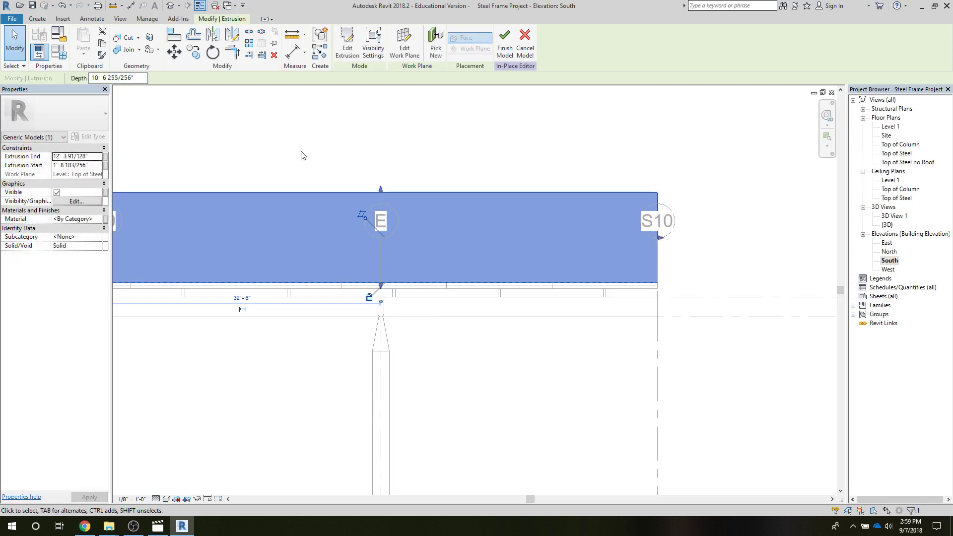
- Create a new material for the extrusion and rename it Red Mass
click(98, 221)
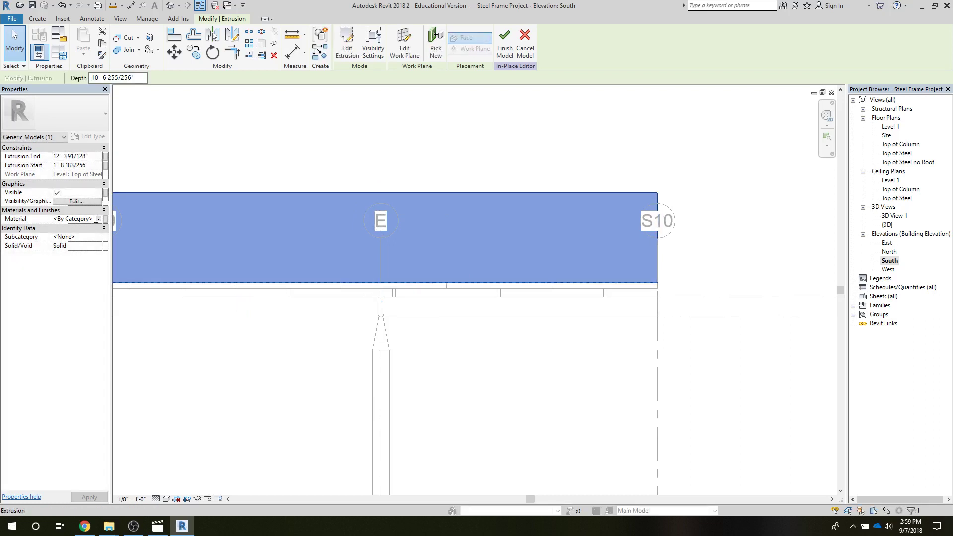
click(99, 219)
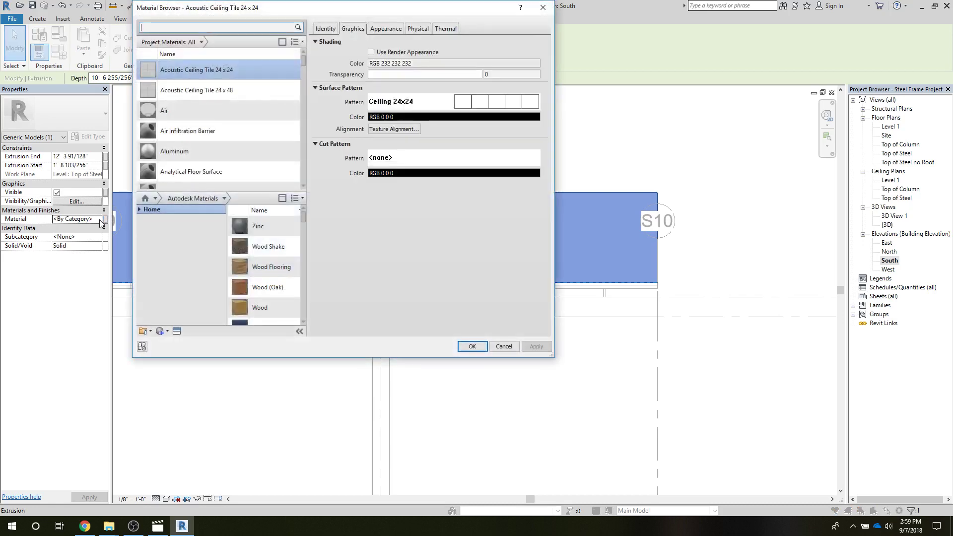
click(165, 331)
click(171, 343)
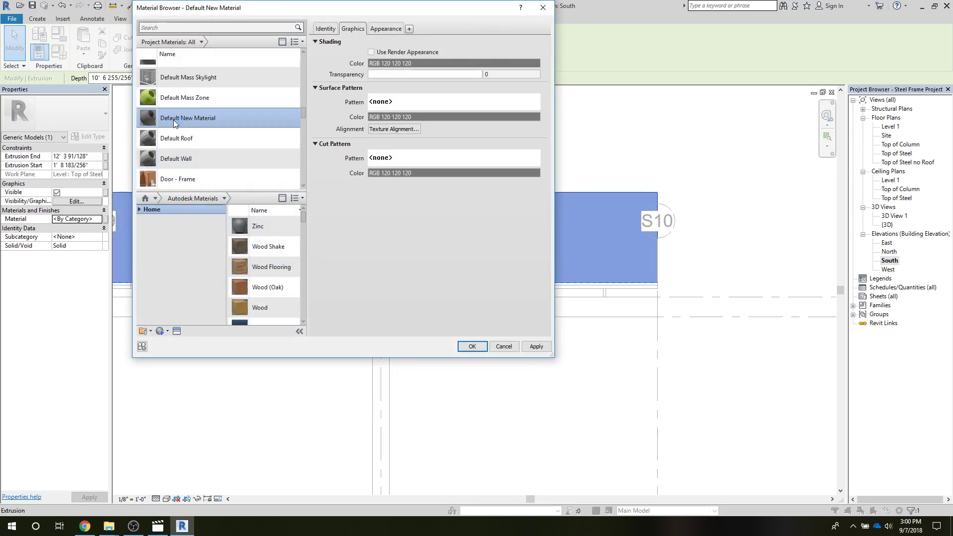
right_click(174, 120)
click(183, 146)
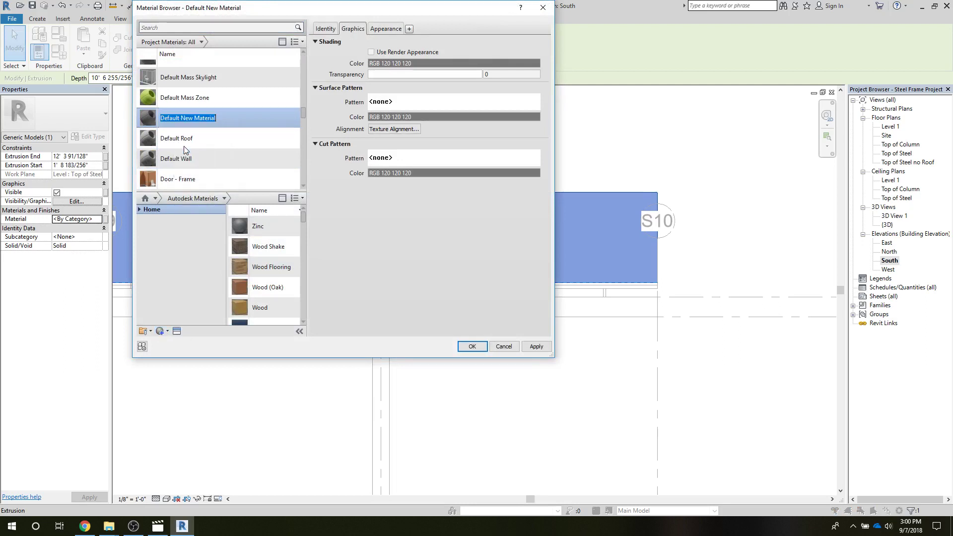
text(Red Mass)
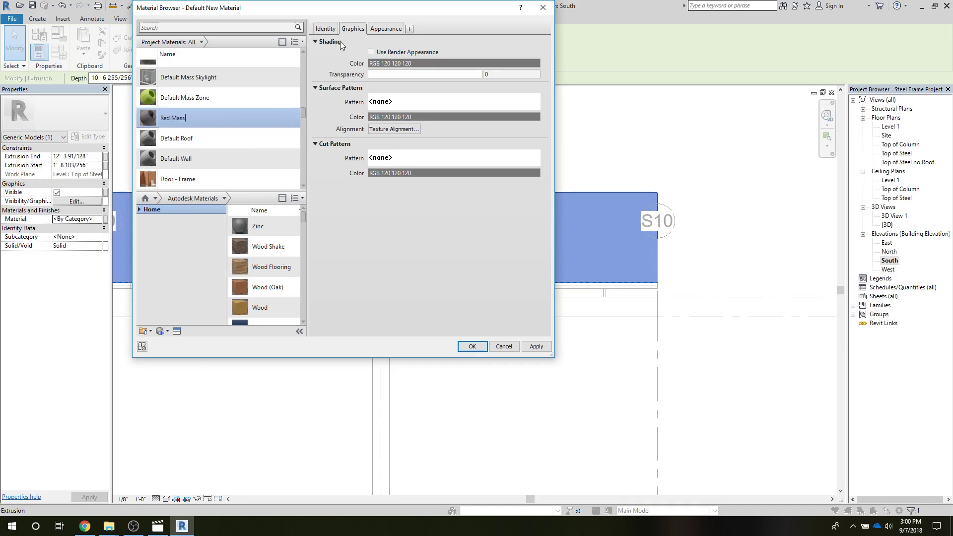
- Give Red Mass a pure red appearance colour with 61 transparency and apply it
click(389, 29)
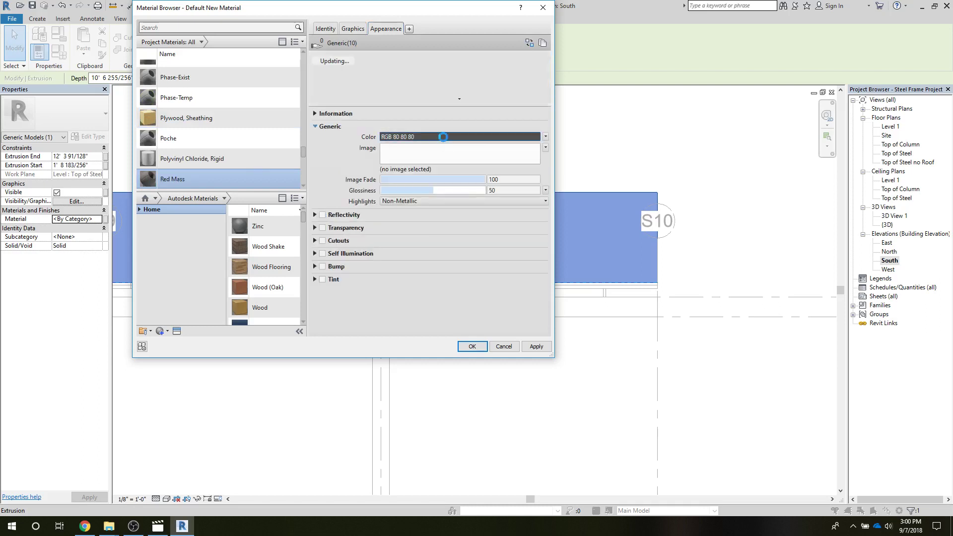
click(443, 137)
click(240, 123)
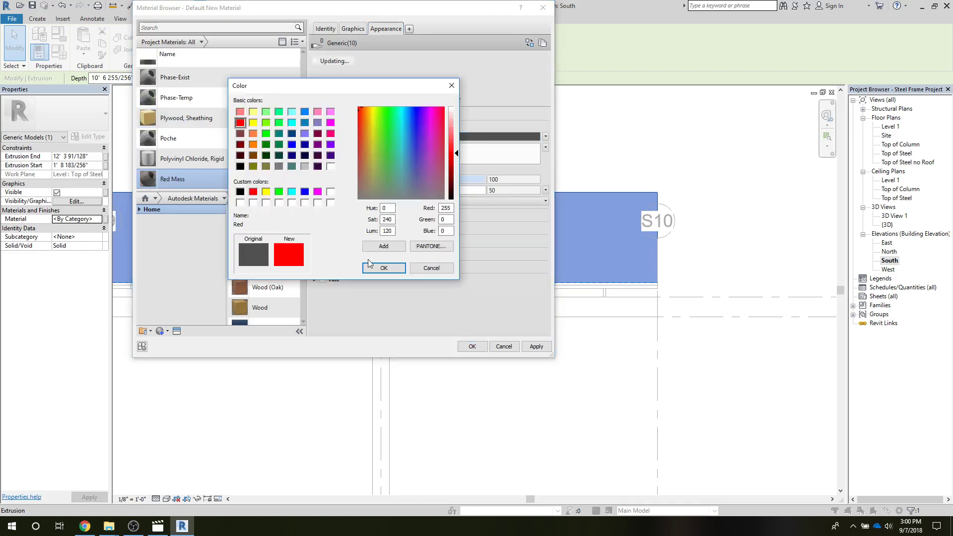
click(383, 268)
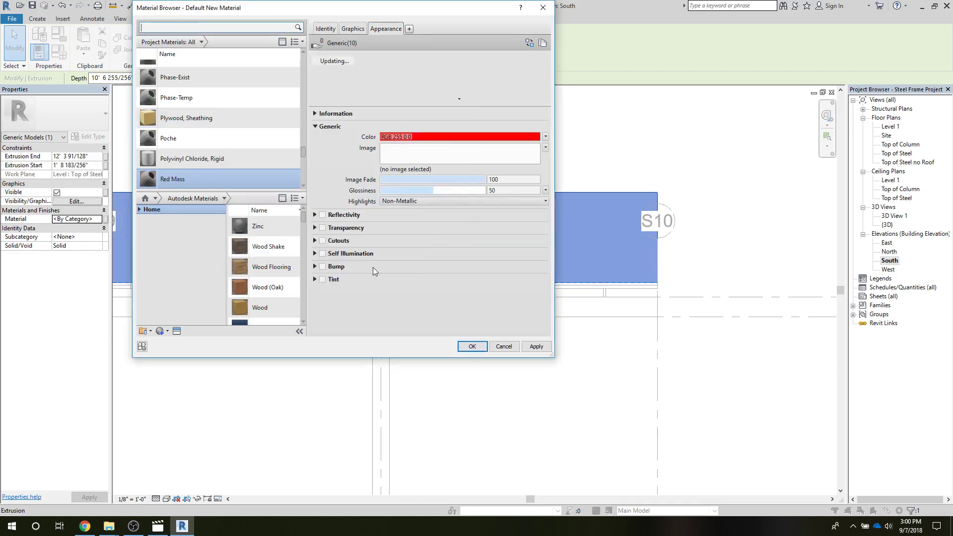
click(322, 228)
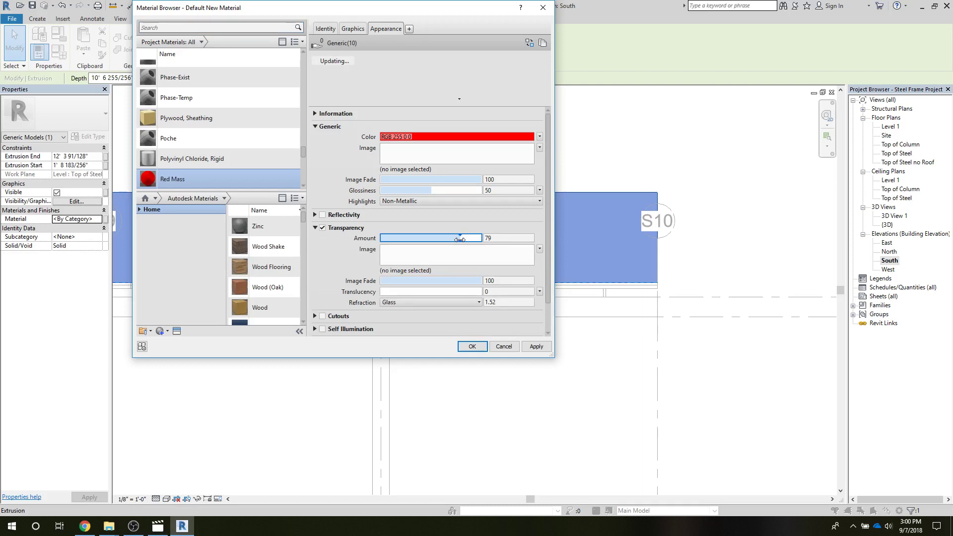
drag(459, 240, 441, 237)
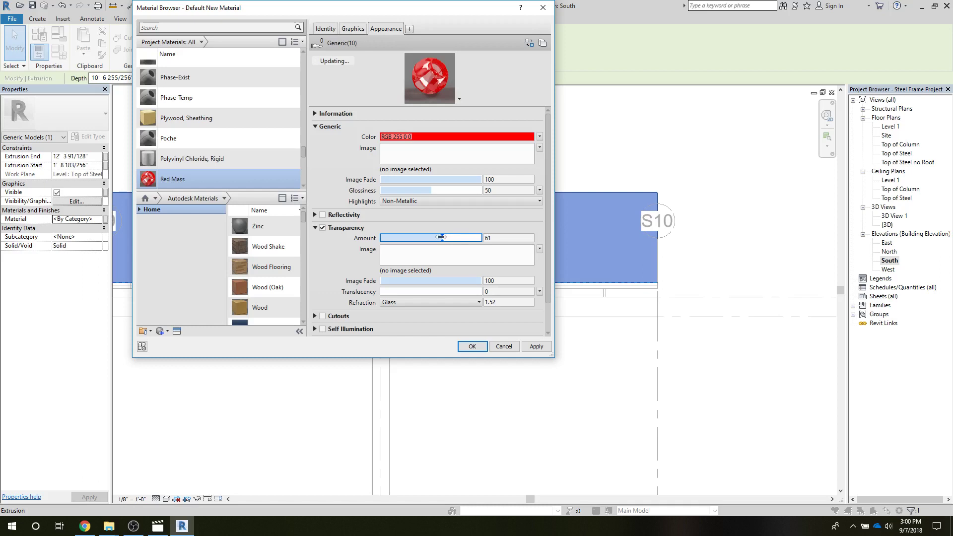
click(468, 348)
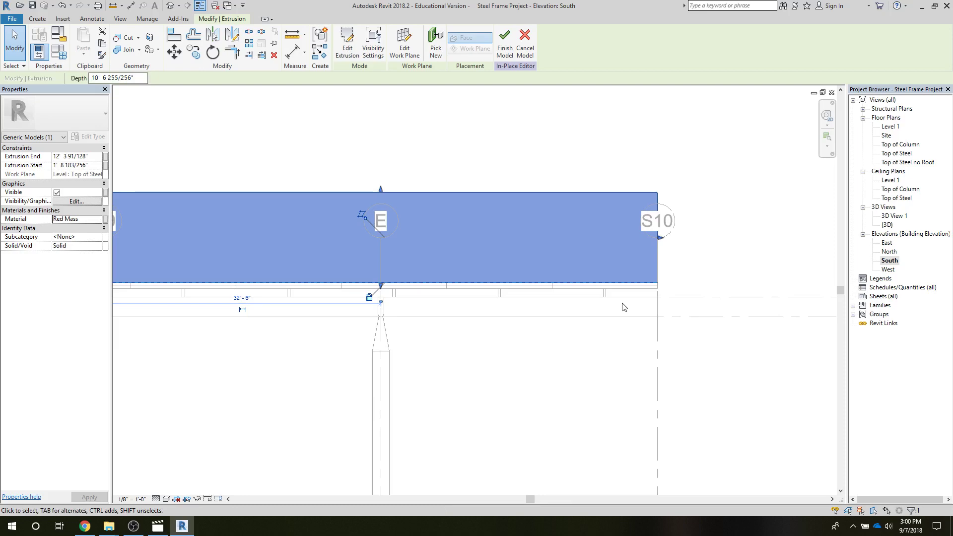
- Switch to 3D View 1 and deselect the extrusion to see its red material
key(ctrl+Tab)
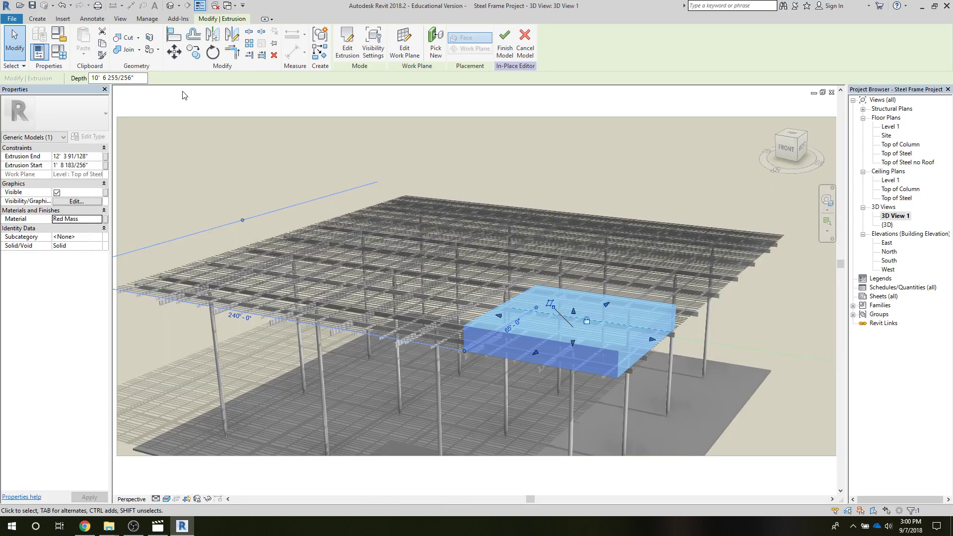
click(208, 114)
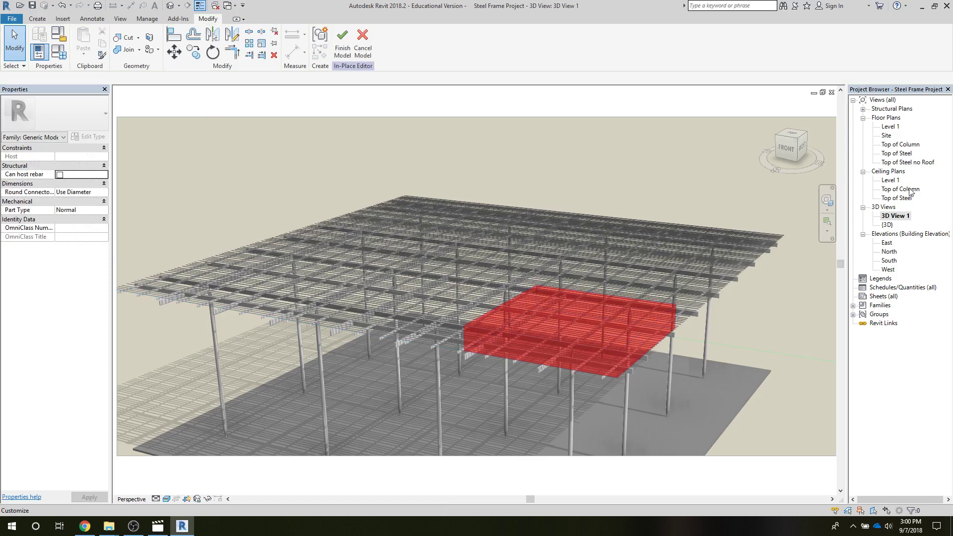
- Open the Top of Steel no Roof plan and finish the in-place model
double_click(896, 162)
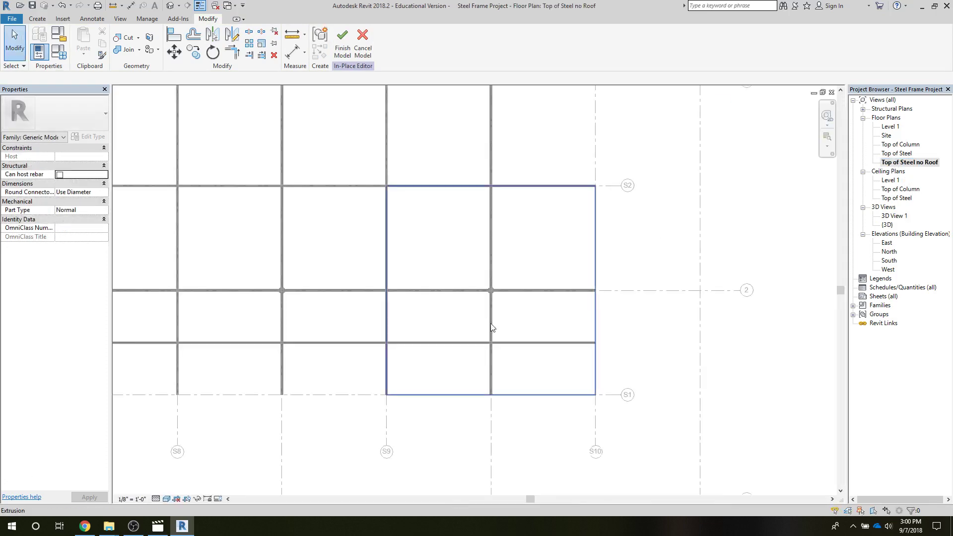
scroll(509, 340, down, 3)
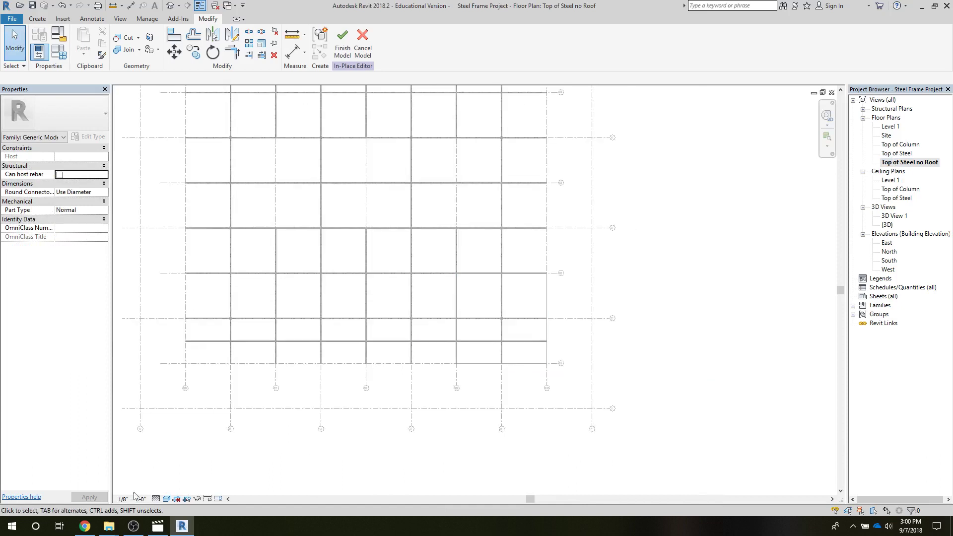
click(166, 500)
click(172, 484)
click(342, 44)
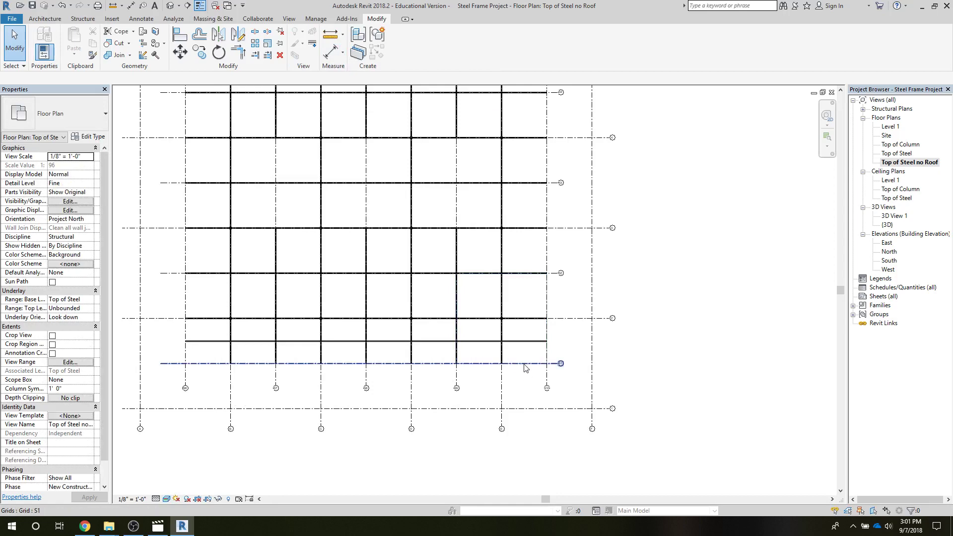
- Change the plan's visual style and select the red mass
click(551, 364)
click(166, 499)
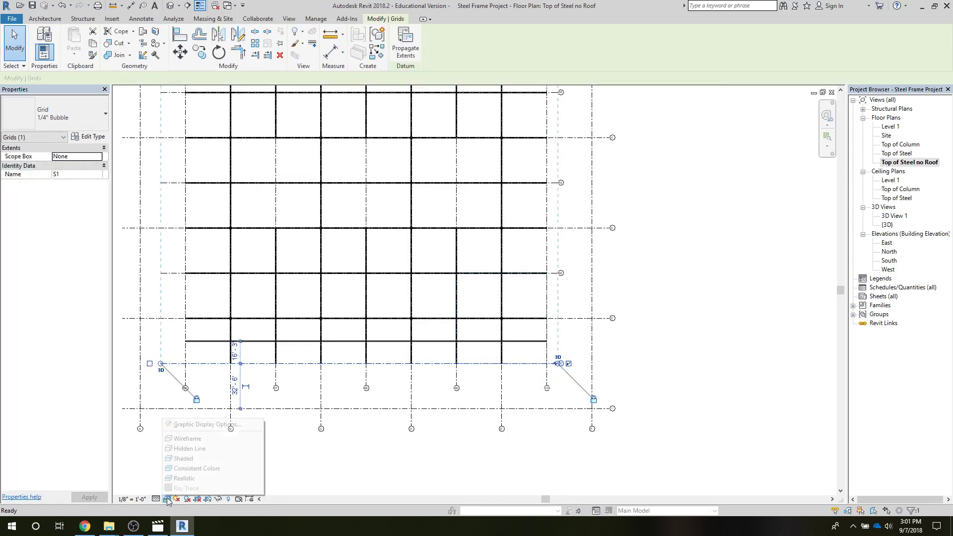
click(171, 479)
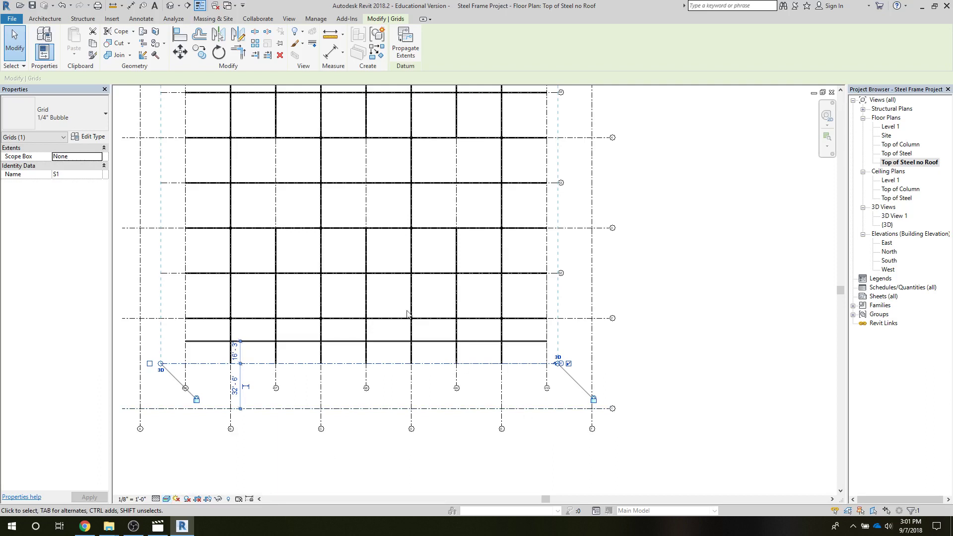
click(543, 315)
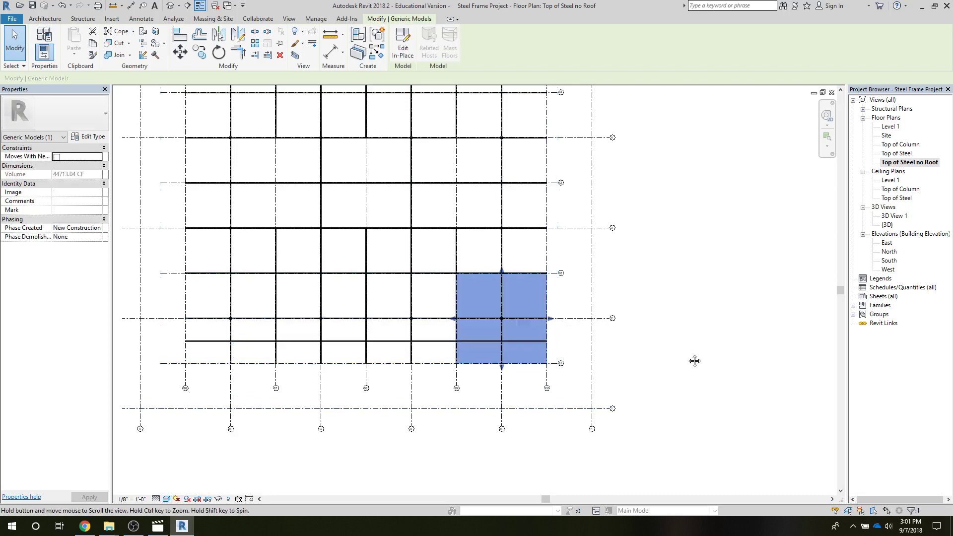
- Zoom to fit and copy the red mass higher up the grid
key(z)
key(f)
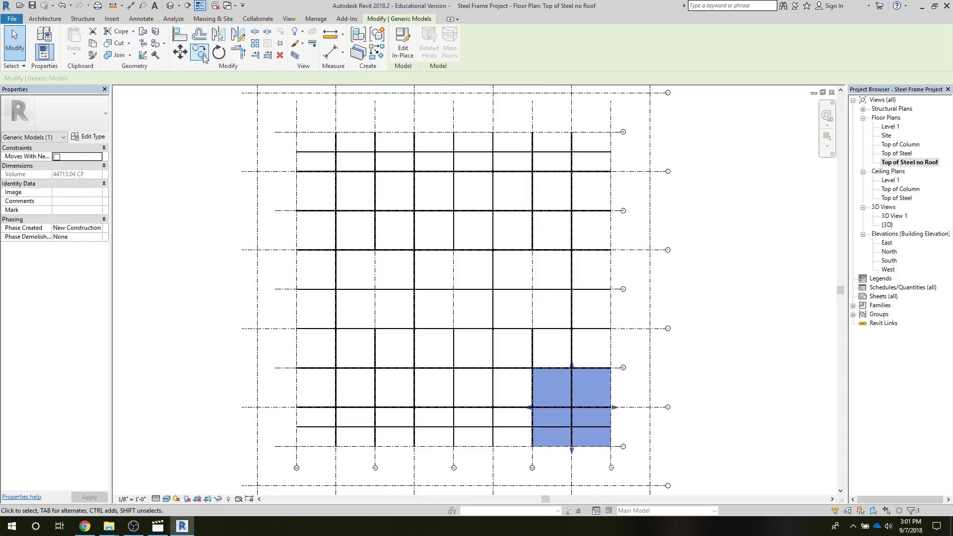
click(199, 52)
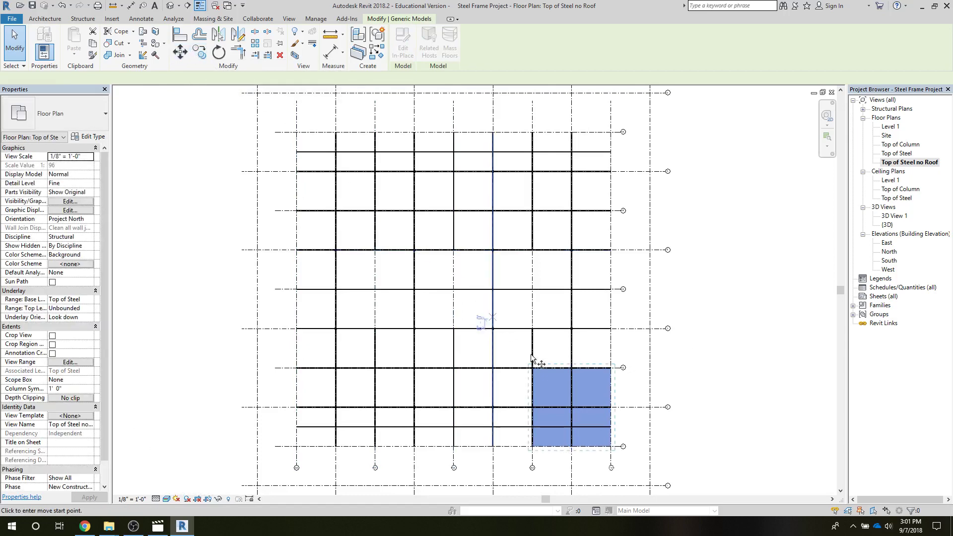
click(572, 408)
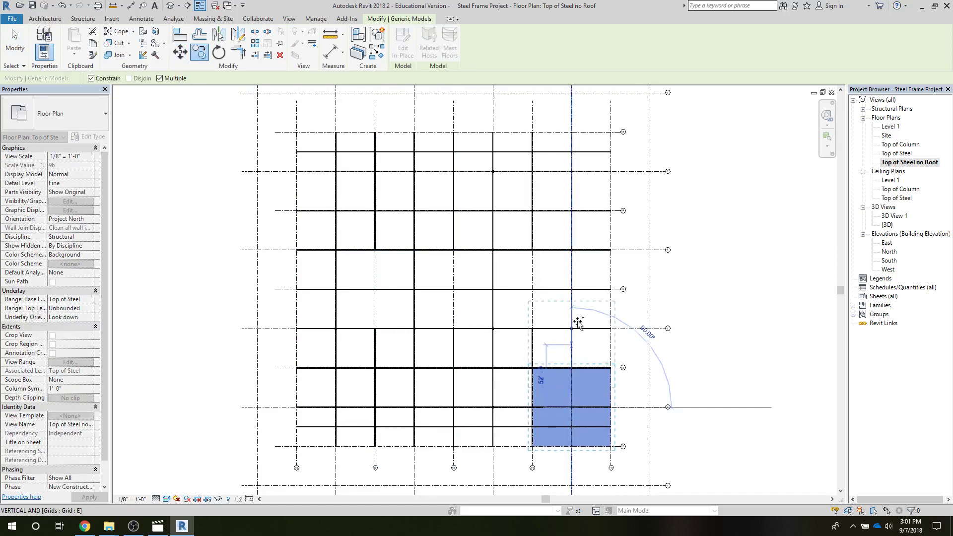
click(571, 289)
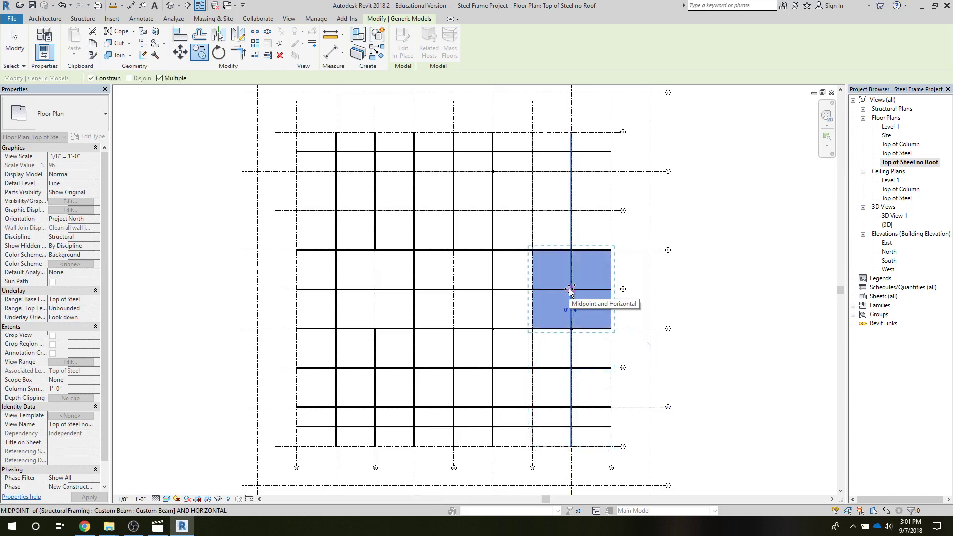
key(Escape)
key(Escape)
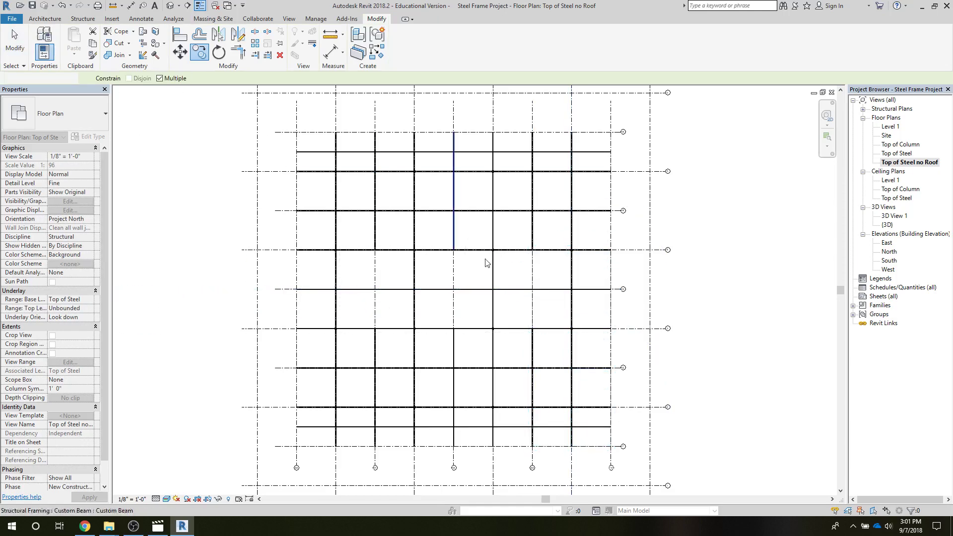
- Drag the copy's left, top and bottom faces inward to shrink it into a smaller block
click(535, 287)
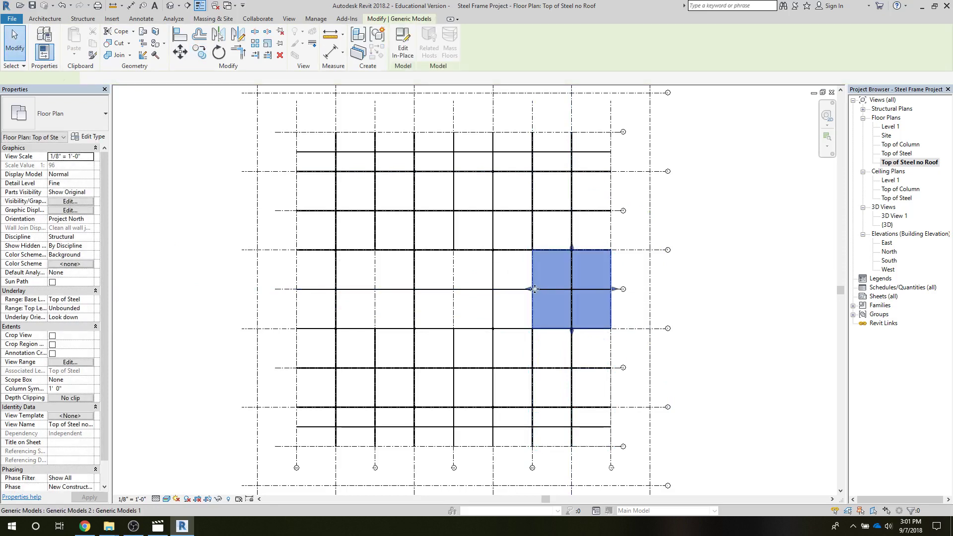
drag(534, 289, 572, 294)
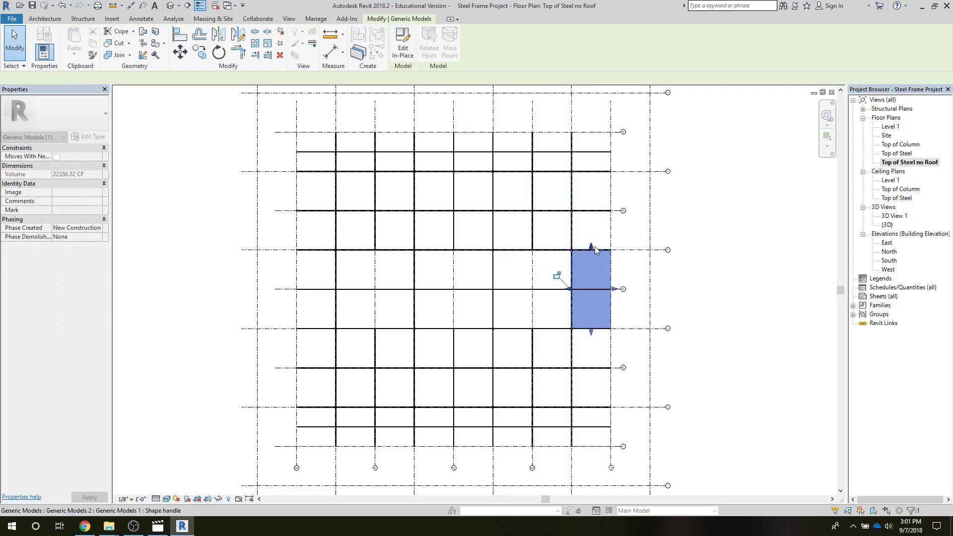
drag(591, 247, 591, 269)
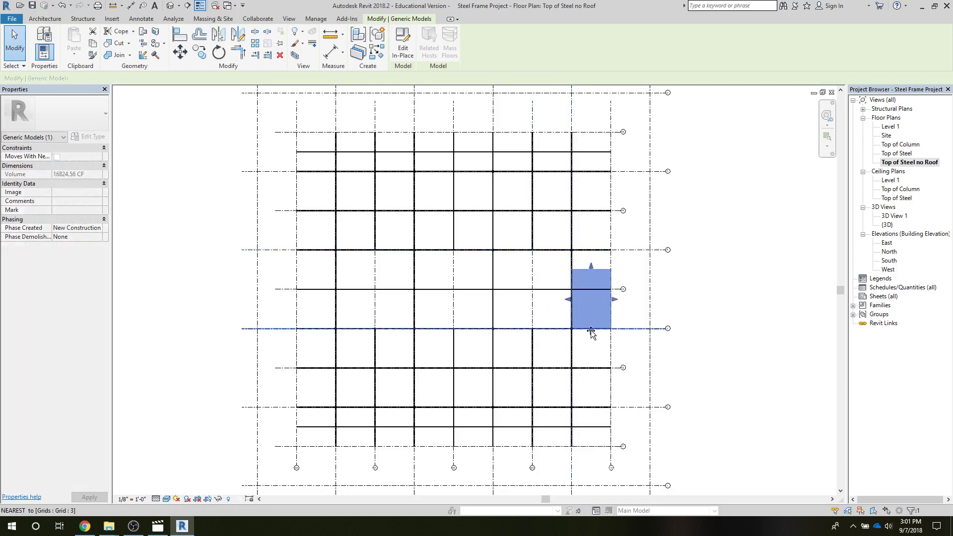
drag(586, 313, 586, 309)
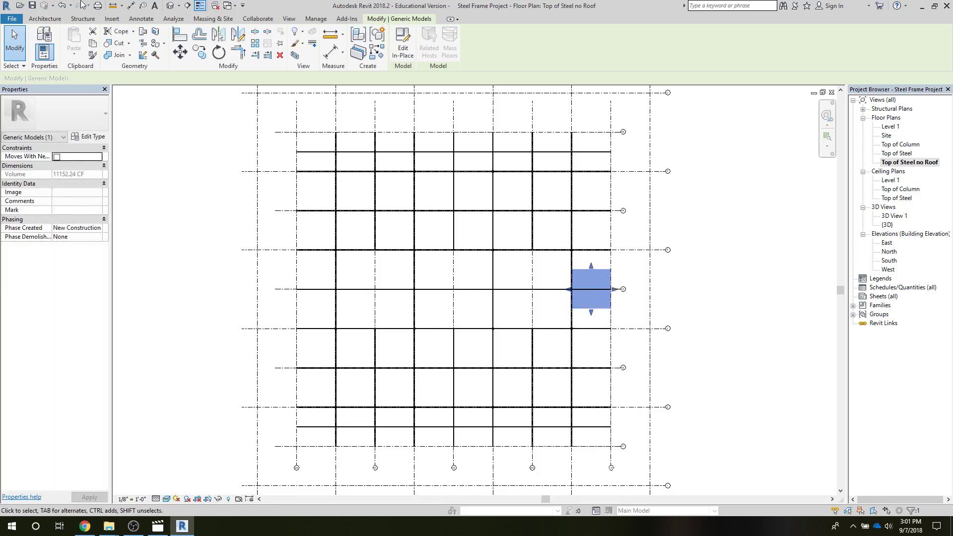
- Copy the small mass block to the grid bay on the left
click(199, 52)
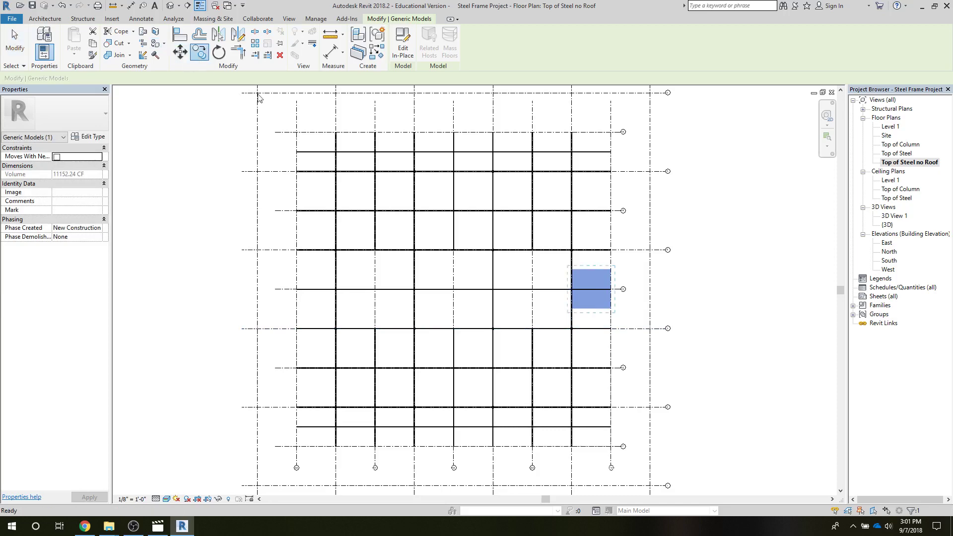
click(573, 289)
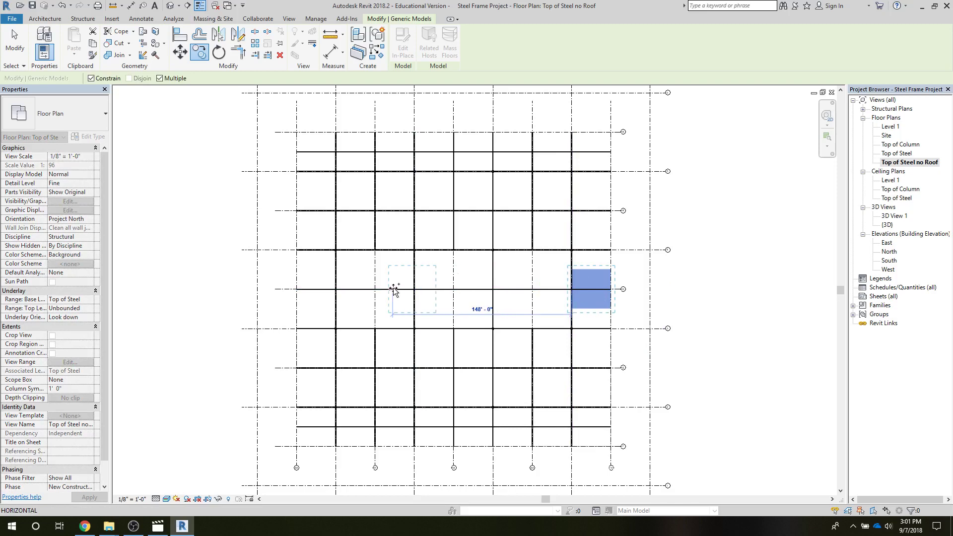
click(337, 290)
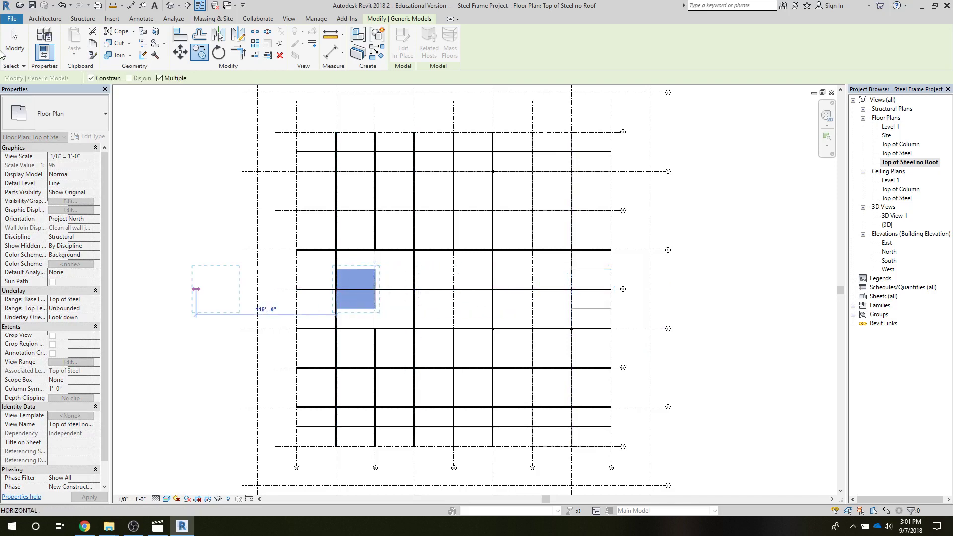
click(14, 43)
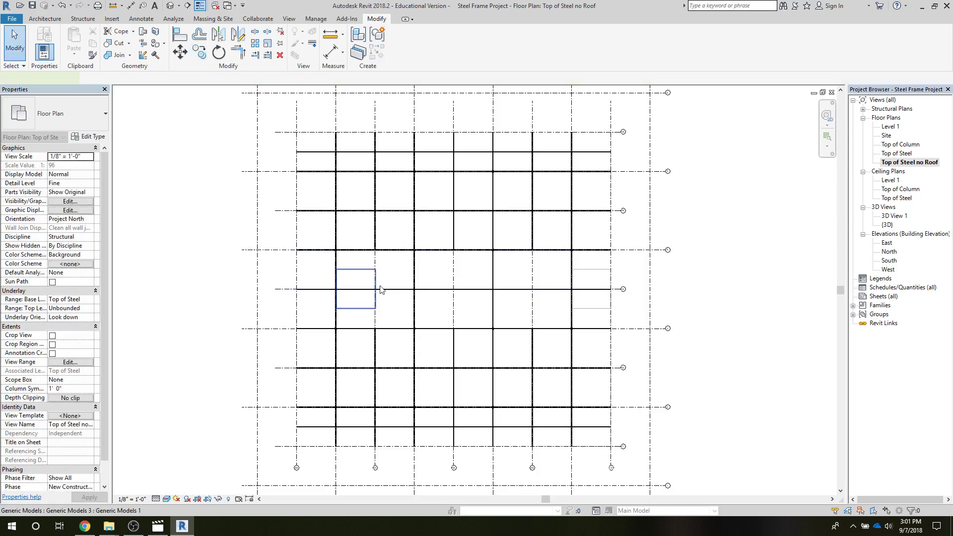
- Stretch the copied block right to span two bays up to grid C
click(344, 270)
drag(379, 289, 416, 296)
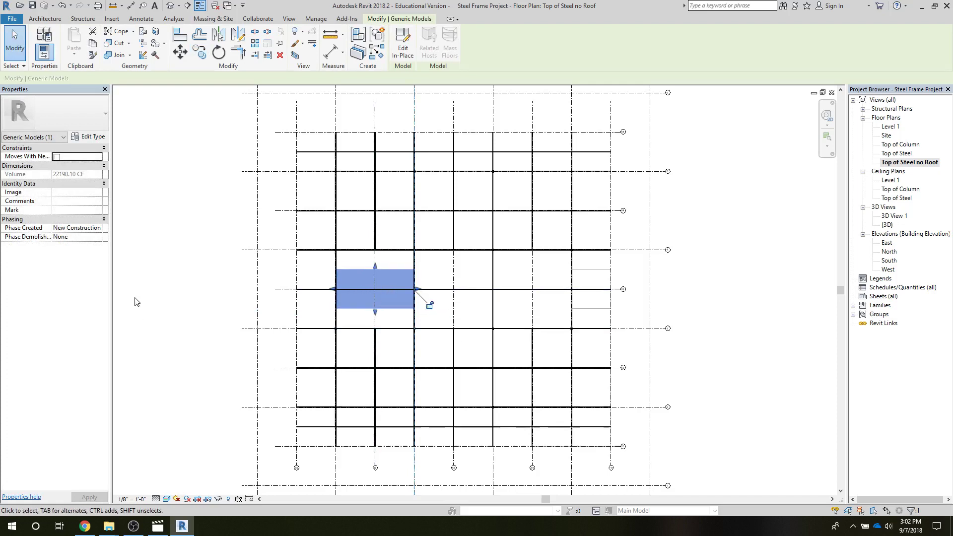
click(15, 43)
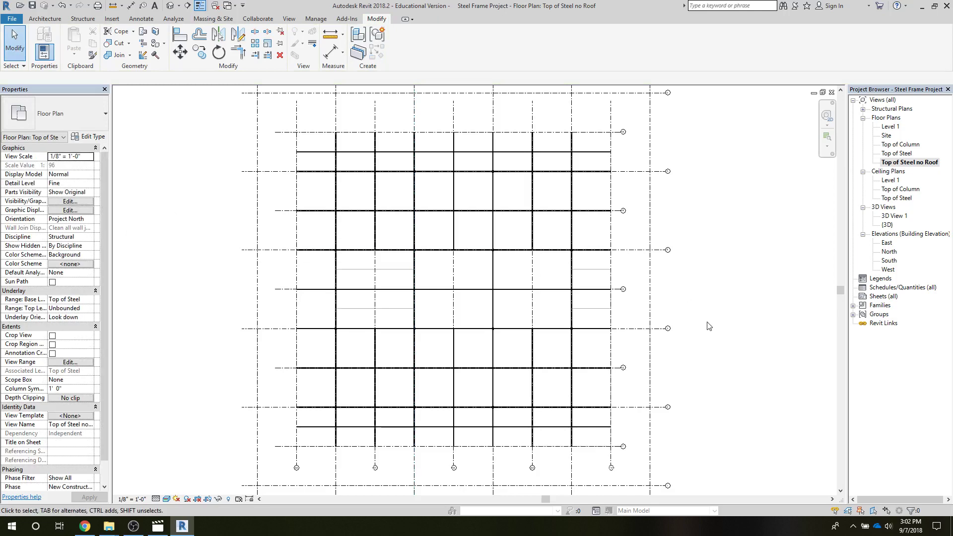
double_click(893, 216)
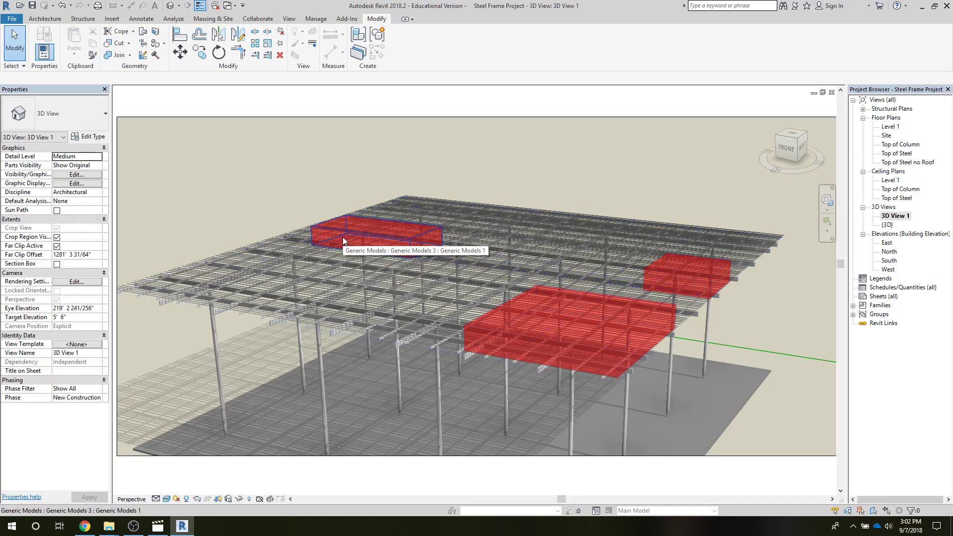
double_click(894, 162)
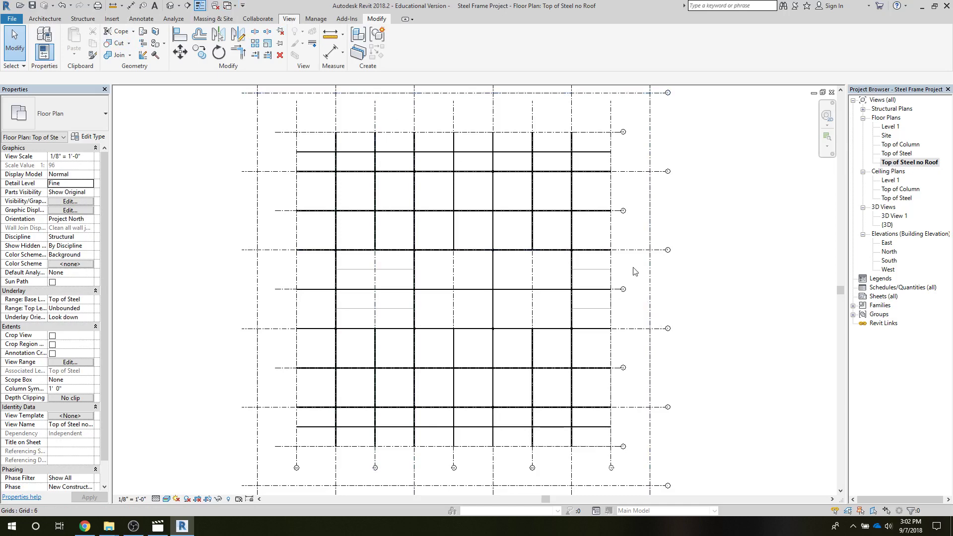
- Draw vertical Section 1 right of the plan, limiting its view depth to one bay
drag(620, 260, 318, 144)
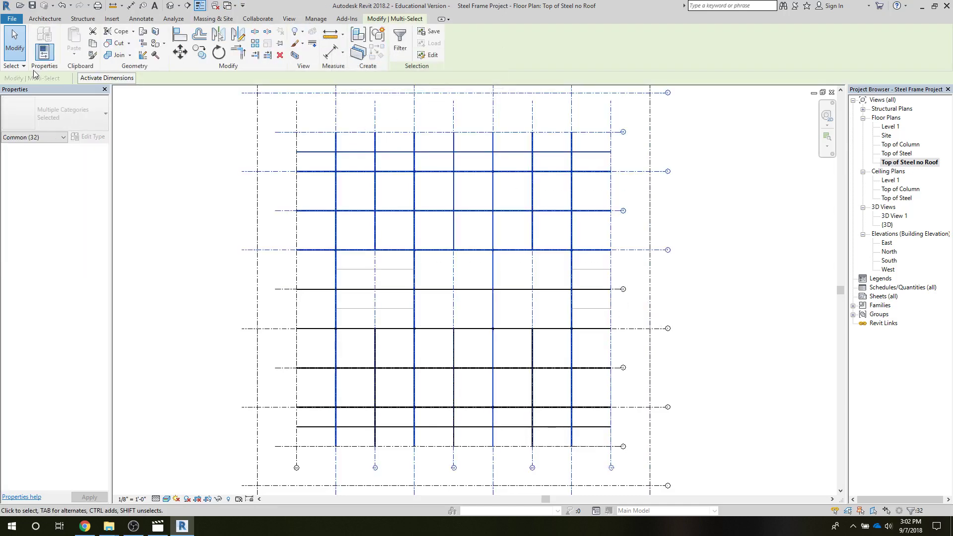
key(Escape)
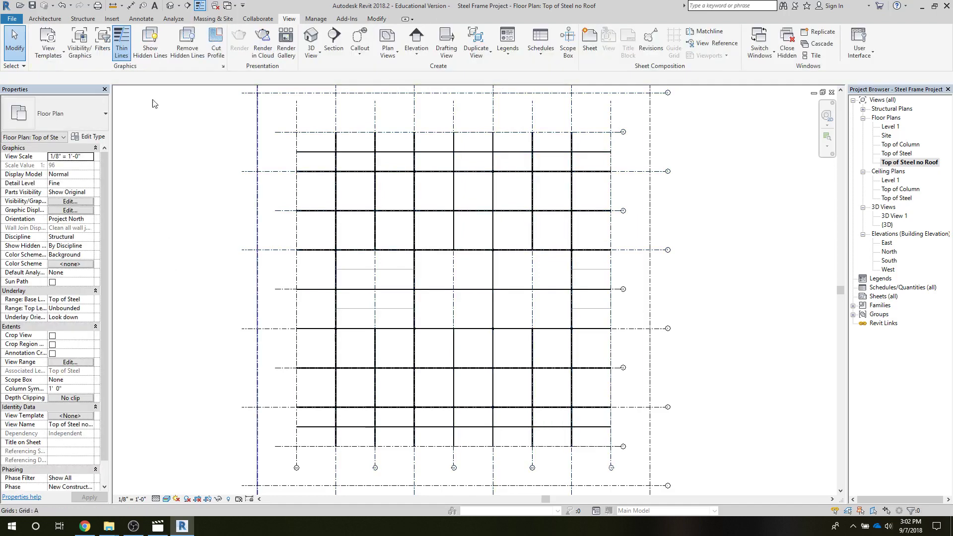
click(334, 42)
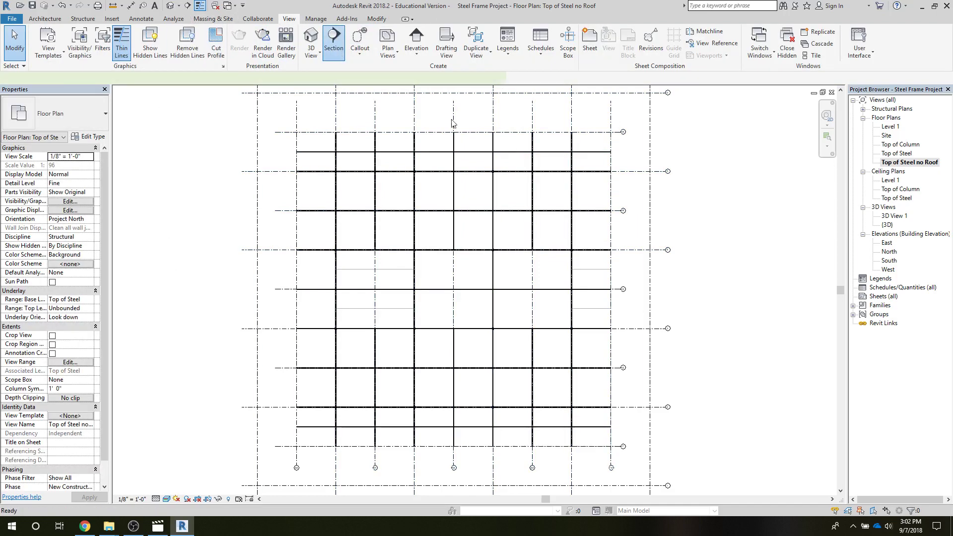
click(631, 317)
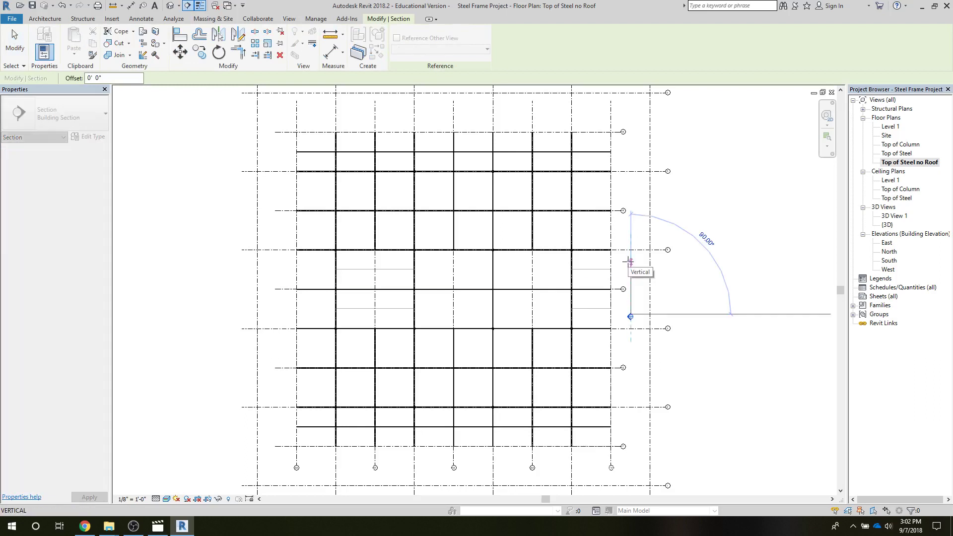
click(631, 262)
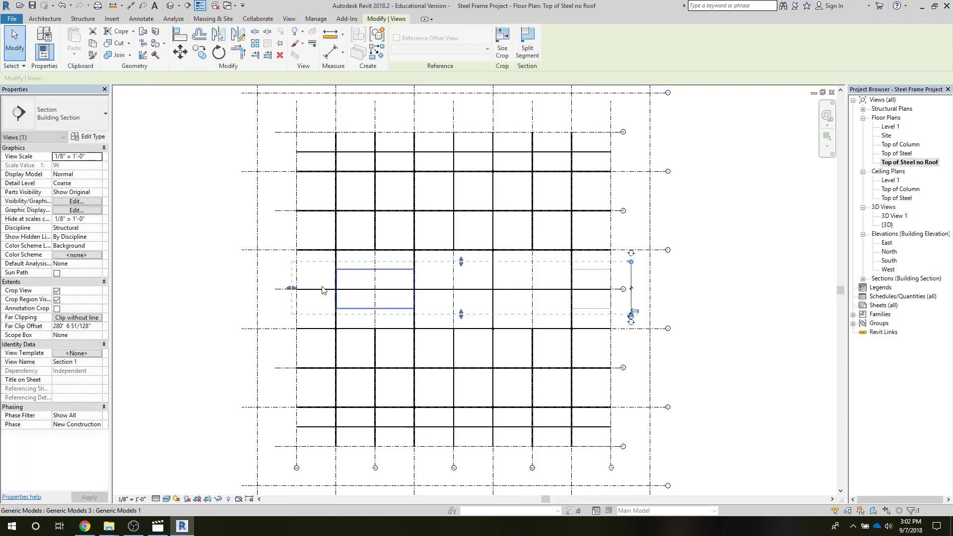
drag(295, 288, 570, 303)
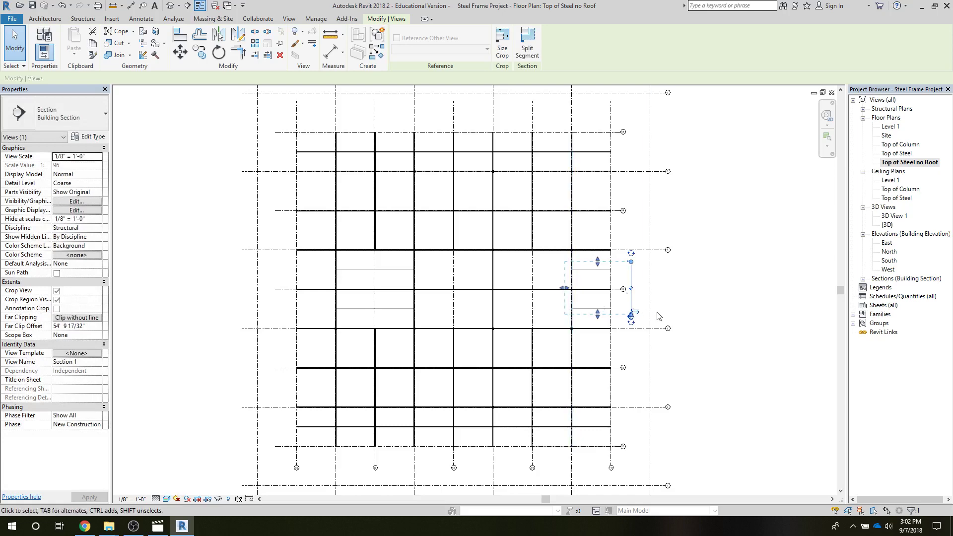
click(773, 292)
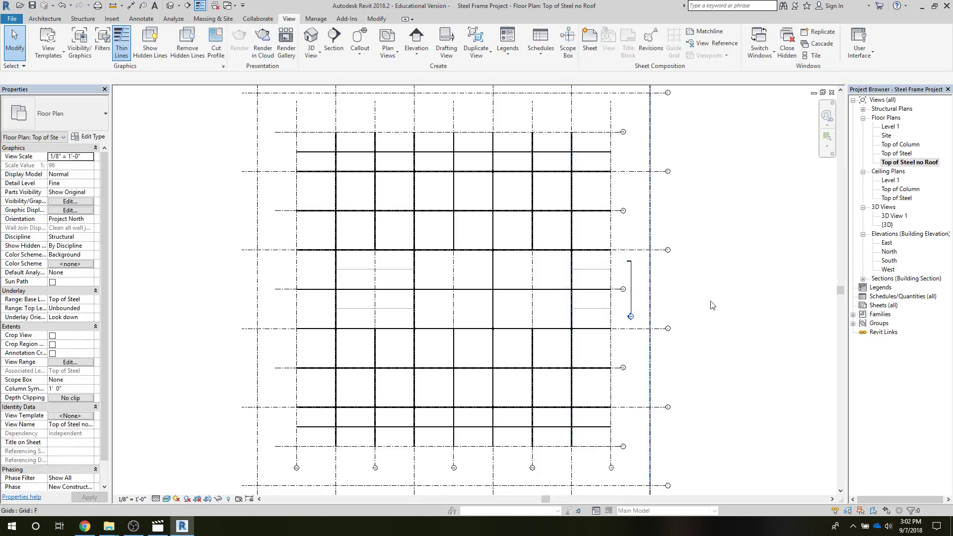
- Open the Section 1 view and set its detail level to Fine
click(863, 279)
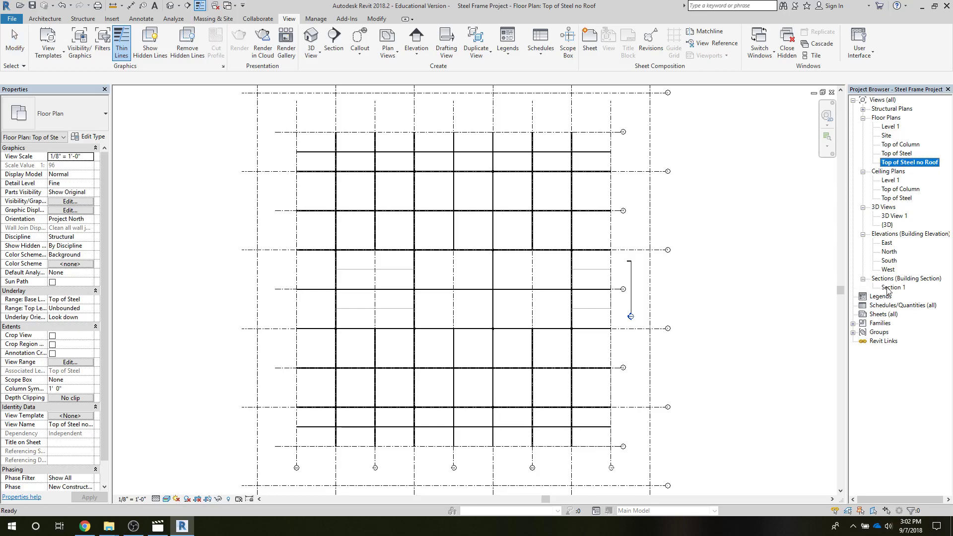
click(890, 288)
double_click(888, 288)
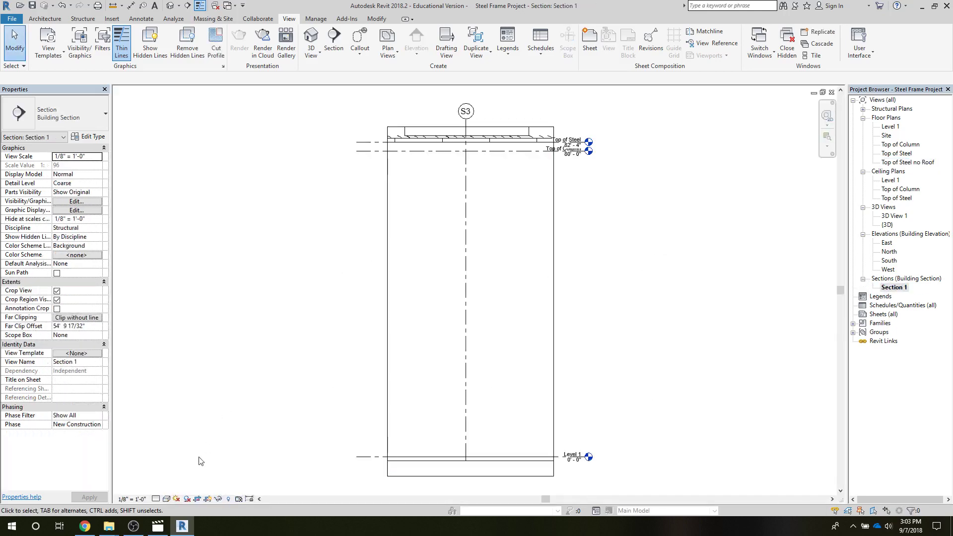
click(156, 499)
click(169, 489)
- Crop Section 1 tightly around the roof steel, raising the top to include the whole mass block
click(470, 477)
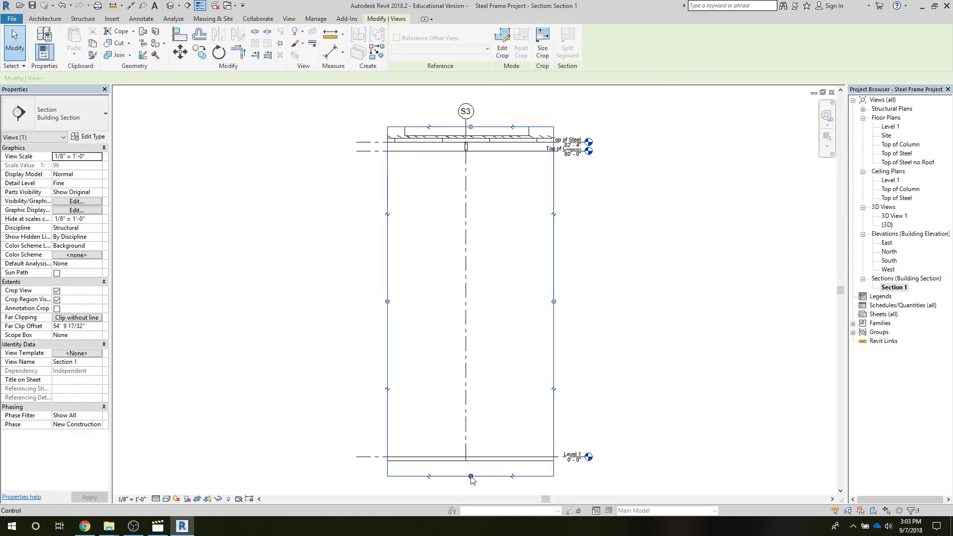
drag(470, 477, 441, 169)
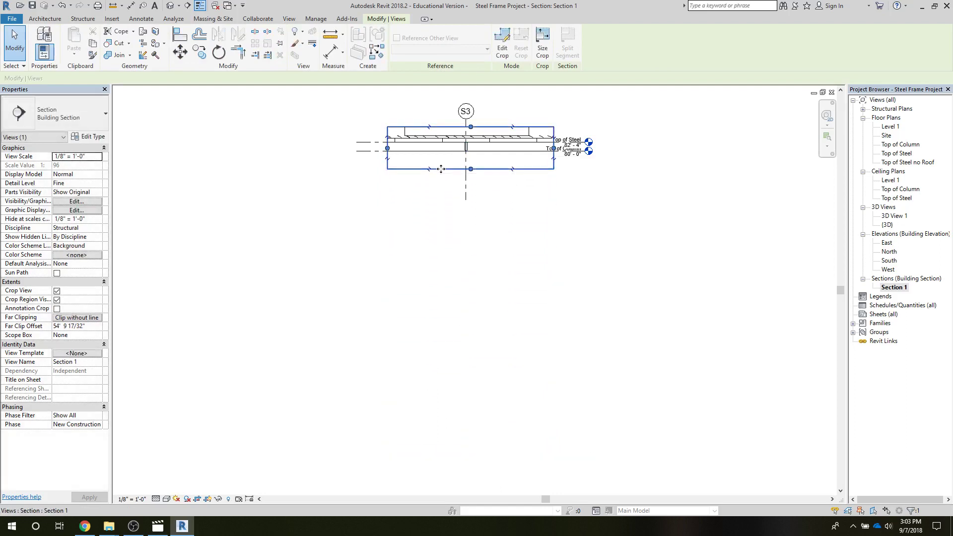
scroll(441, 171, up, 2)
scroll(487, 368, down, 2)
scroll(528, 240, up, 2)
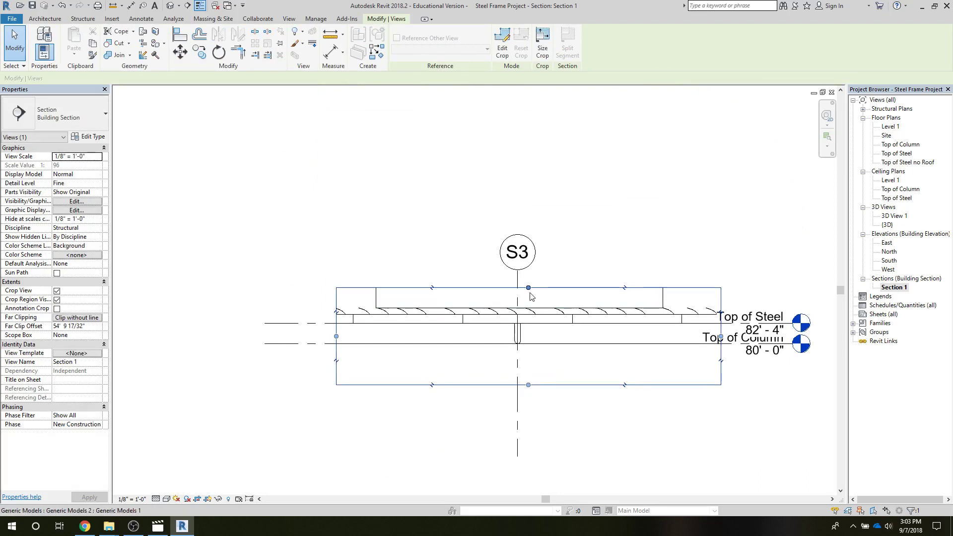
drag(528, 239, 529, 208)
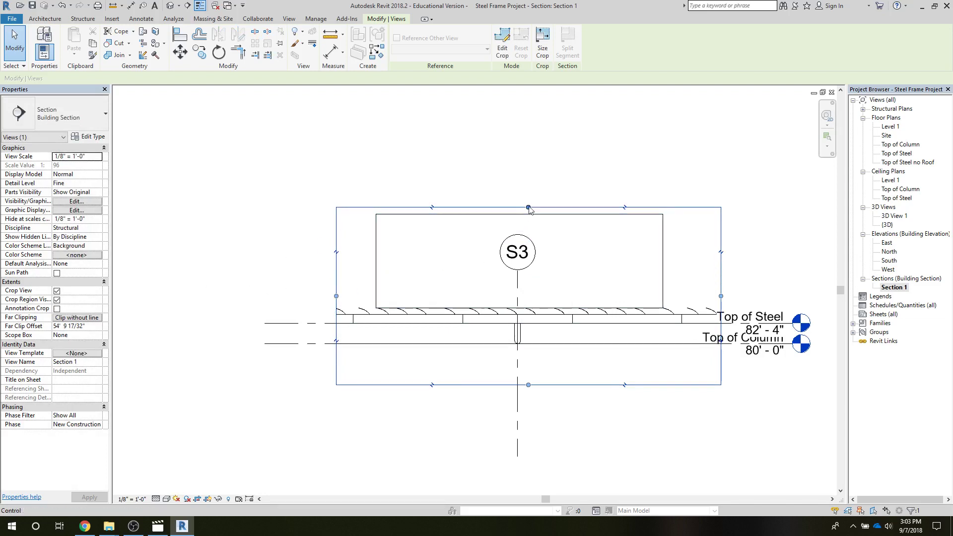
drag(528, 207, 527, 199)
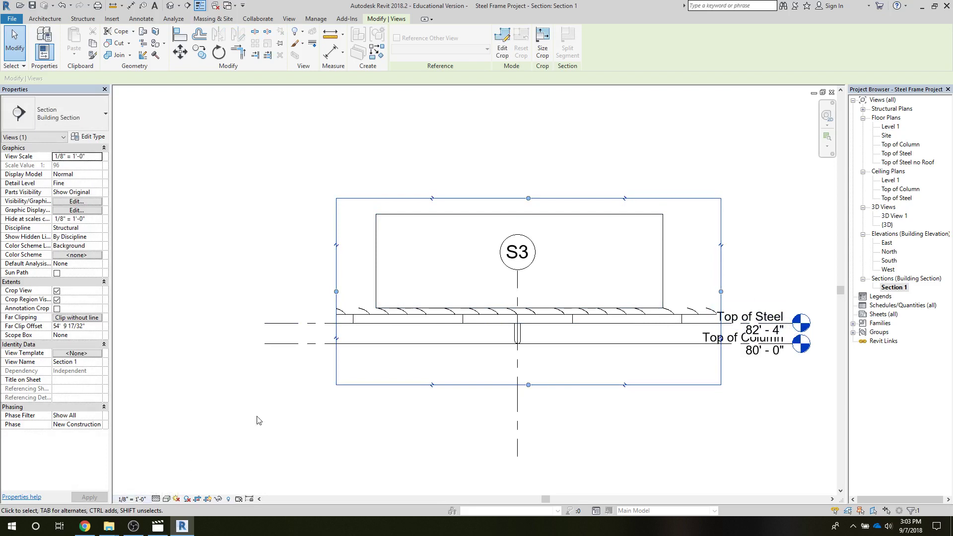
- Drag the Top of Column and Top of Steel level heads right, clear of each other
scroll(647, 425, down, 3)
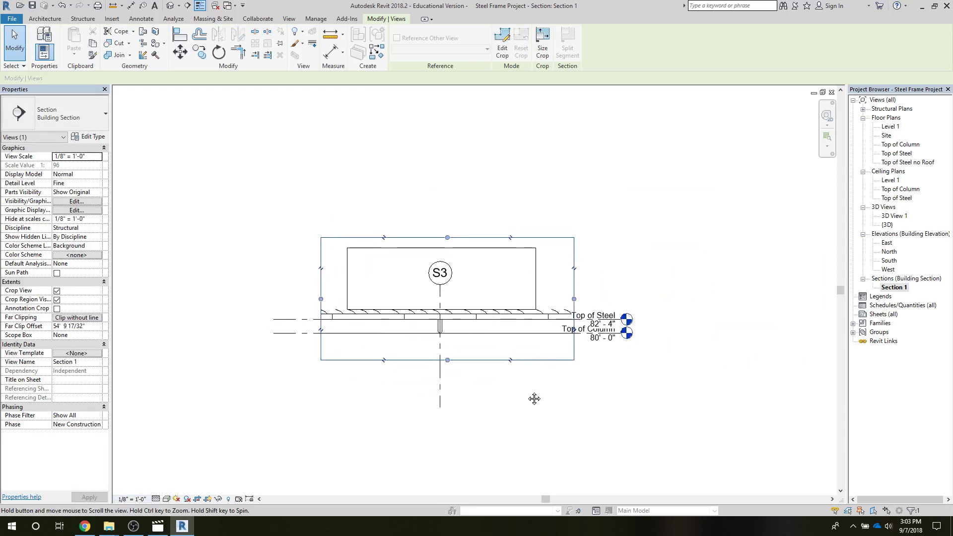
click(608, 338)
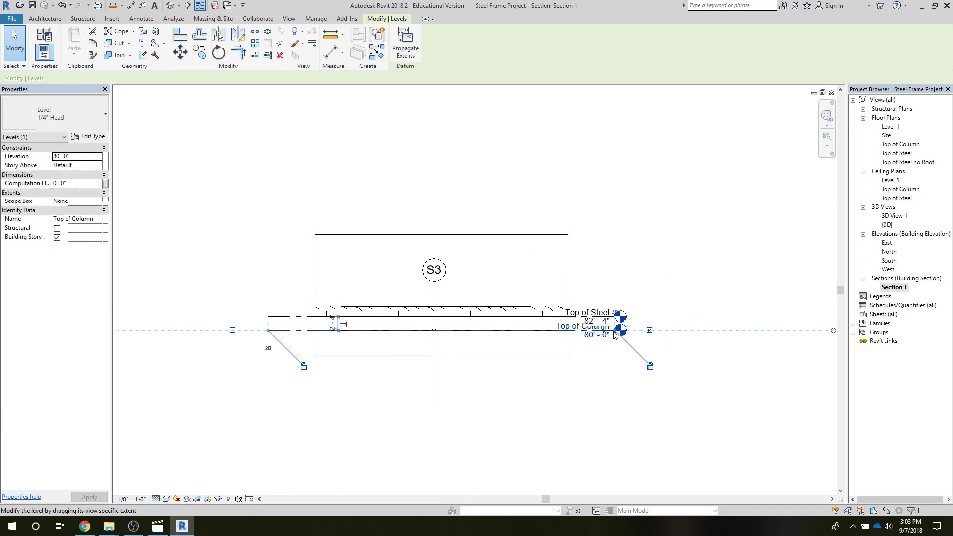
drag(654, 332, 694, 330)
key(Escape)
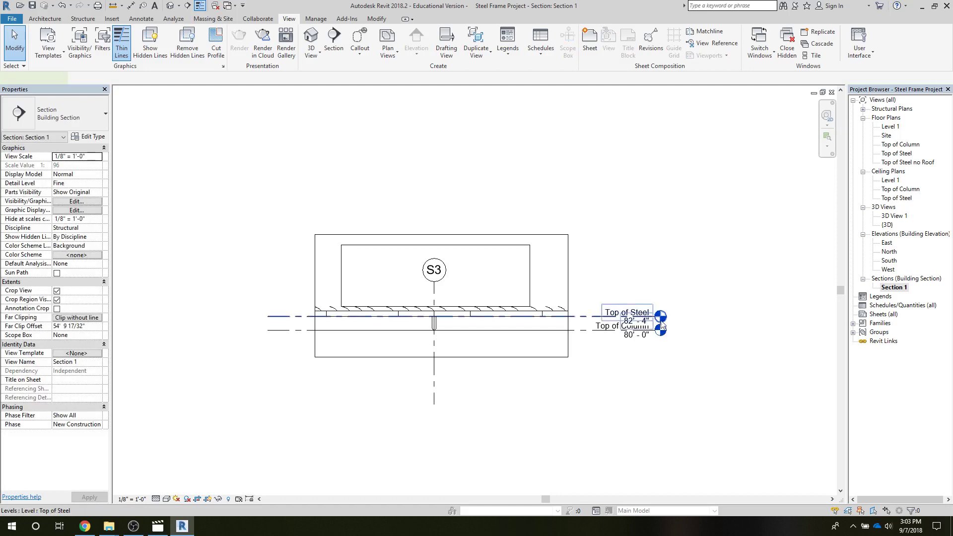
click(659, 318)
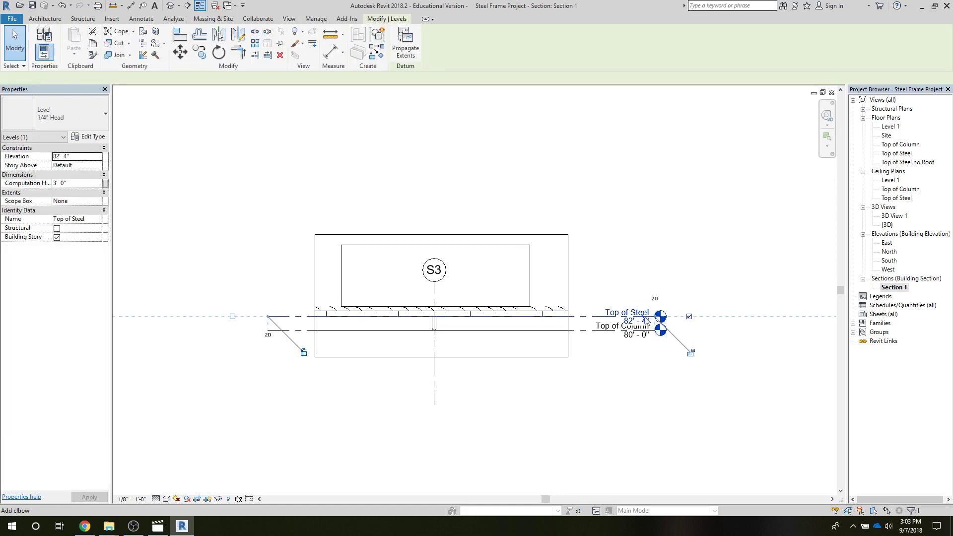
key(Escape)
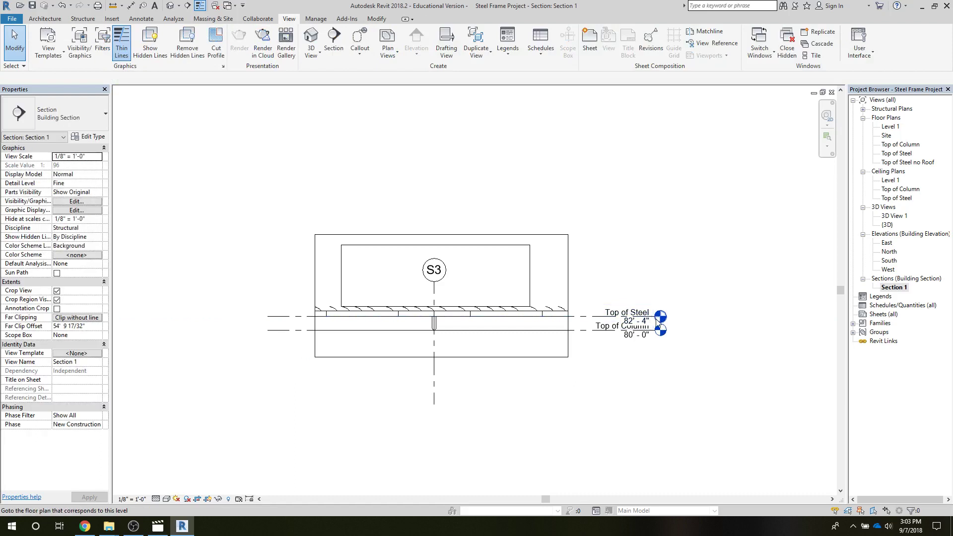
click(648, 322)
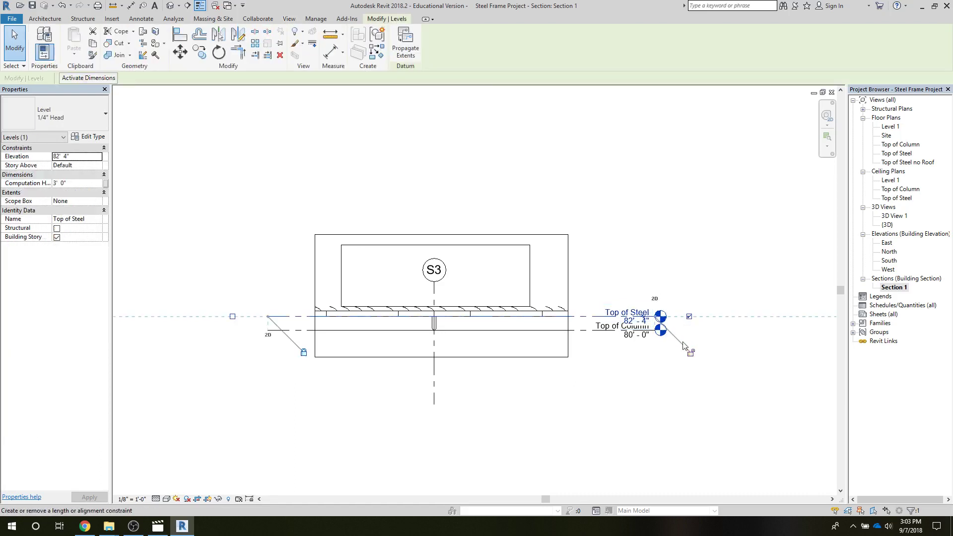
drag(656, 316, 721, 316)
click(679, 385)
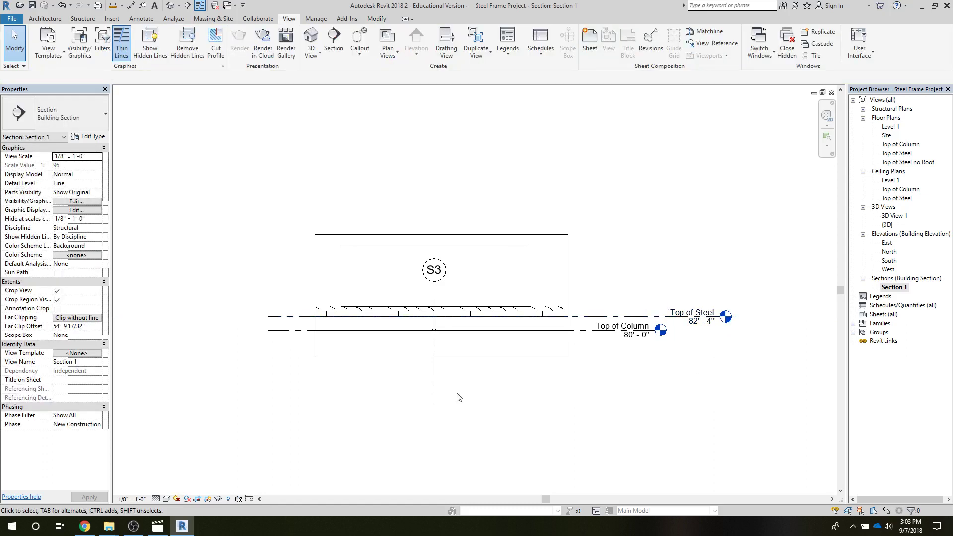
- Shade Section 1 and crop it to grids 3–4, extended slightly down to the column tops
click(166, 499)
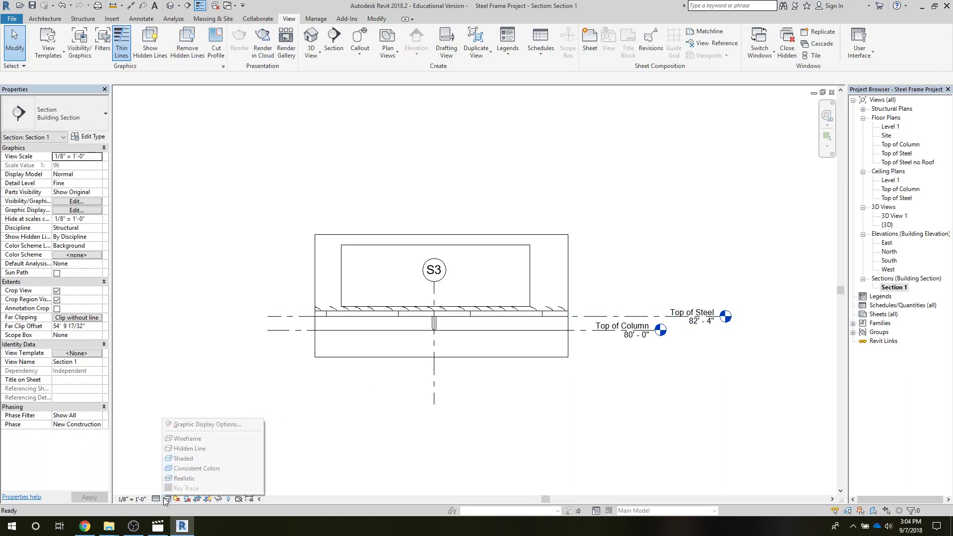
click(172, 481)
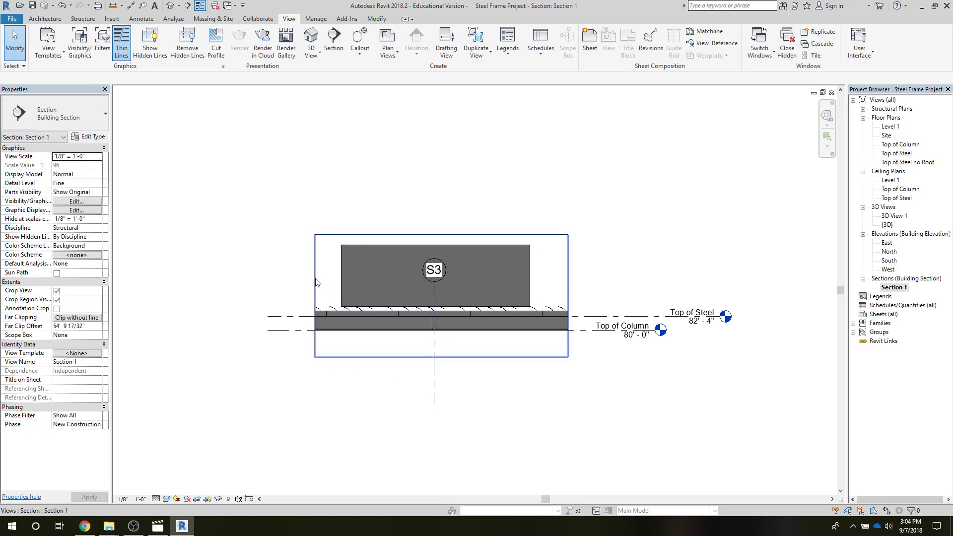
scroll(316, 282, down, 3)
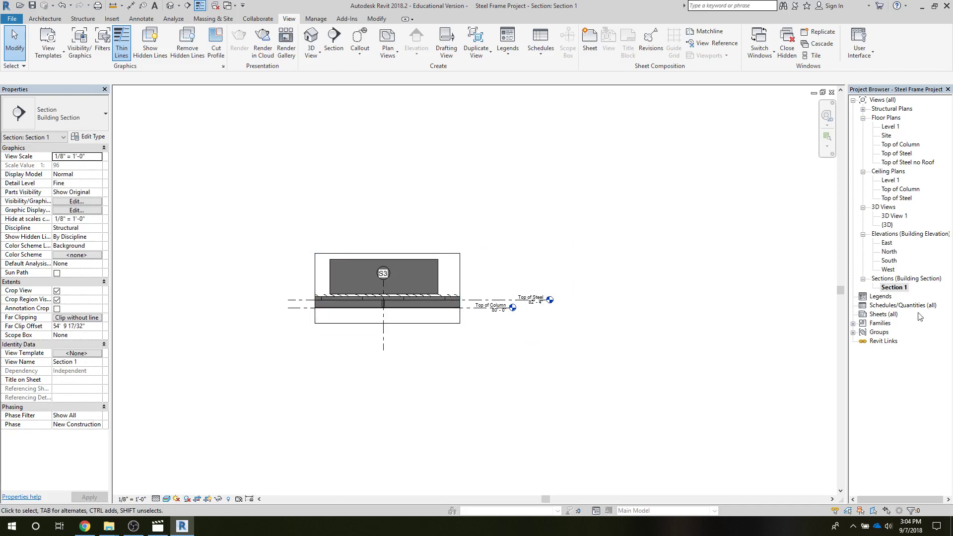
click(316, 286)
drag(315, 287, 142, 288)
drag(460, 289, 680, 289)
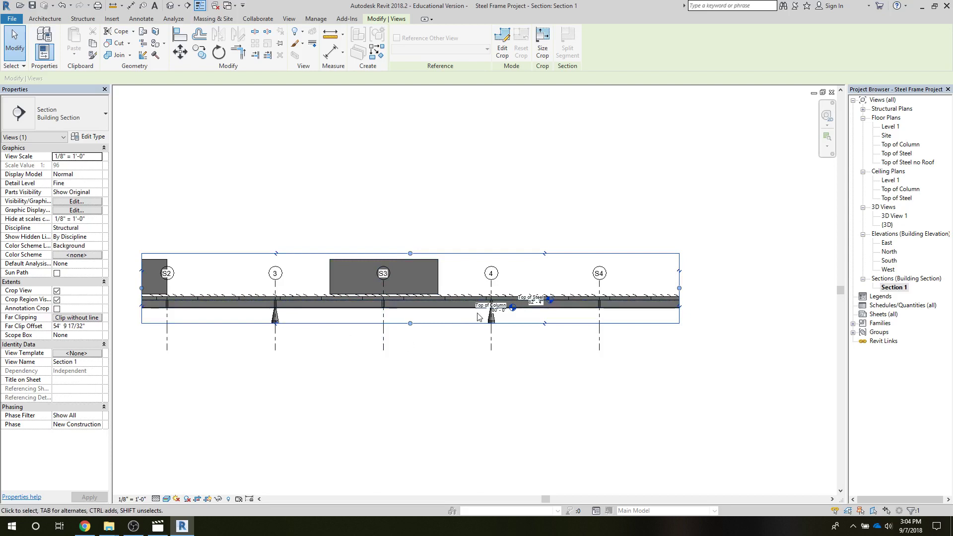
drag(142, 289, 248, 288)
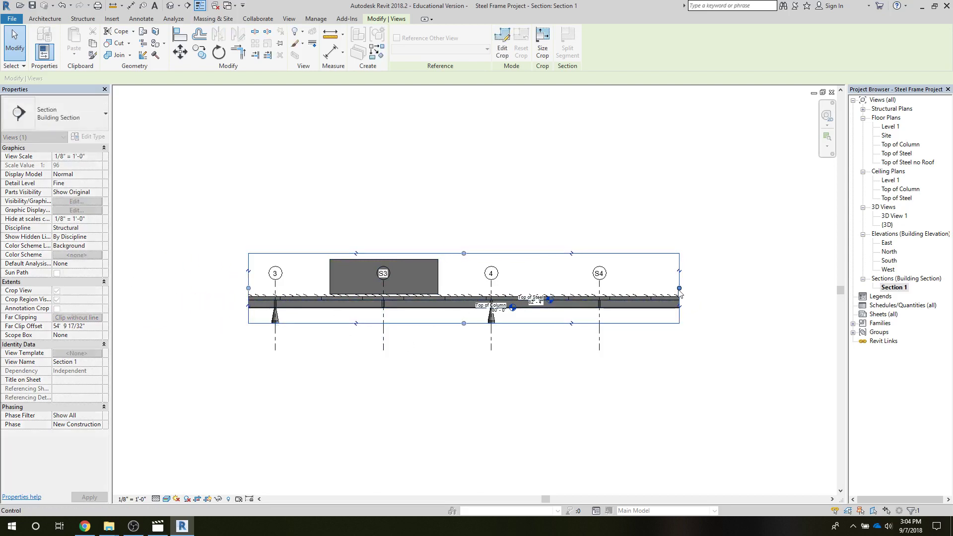
drag(679, 279, 524, 278)
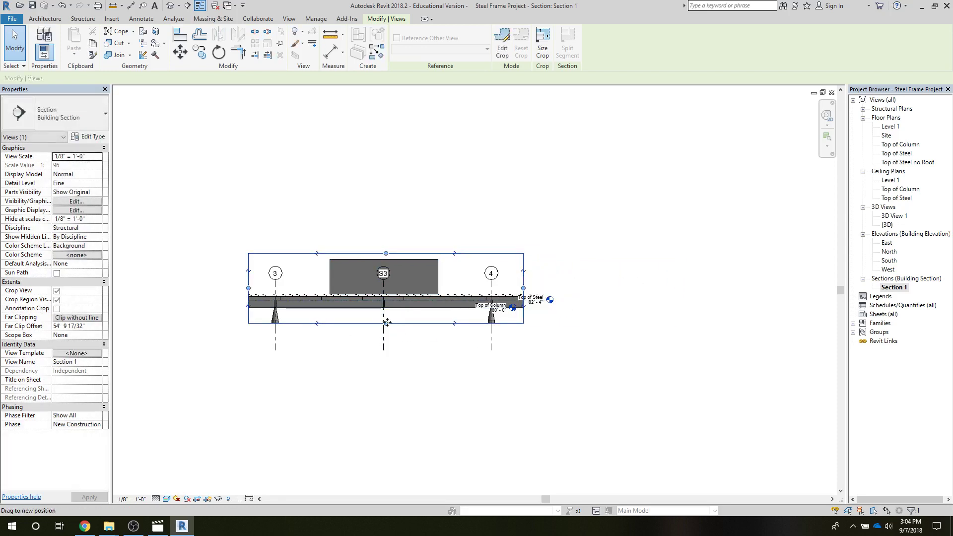
drag(388, 323, 387, 337)
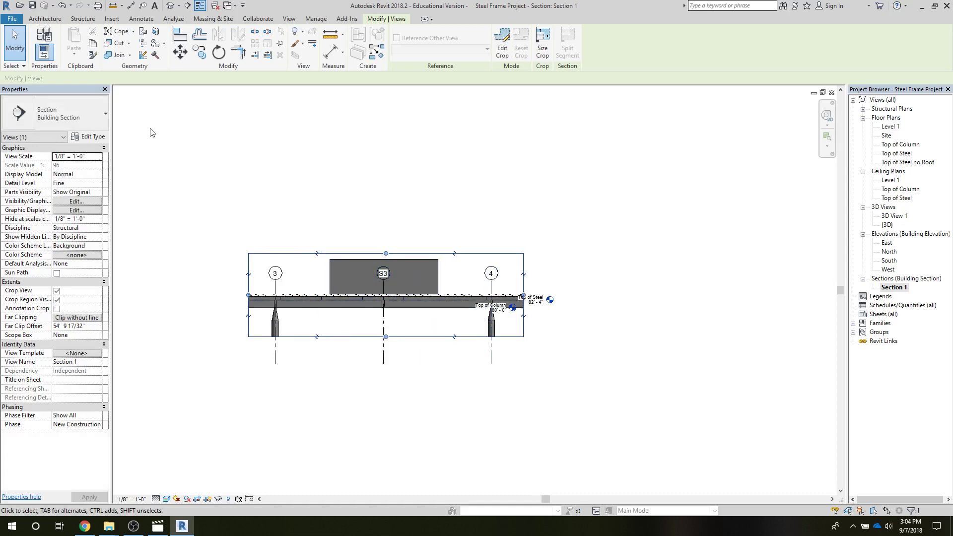
- Set grid 3 as the work plane in Section 1
click(46, 19)
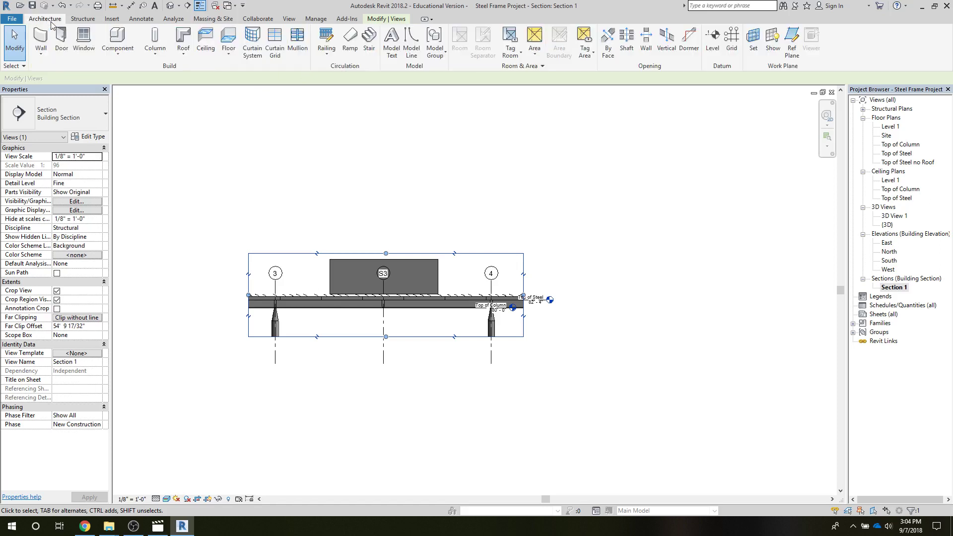
click(412, 43)
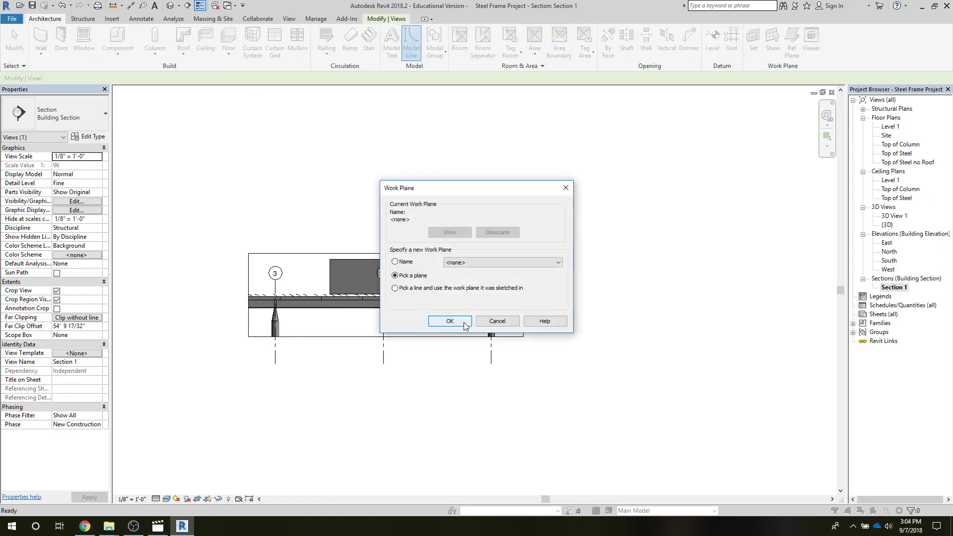
click(450, 322)
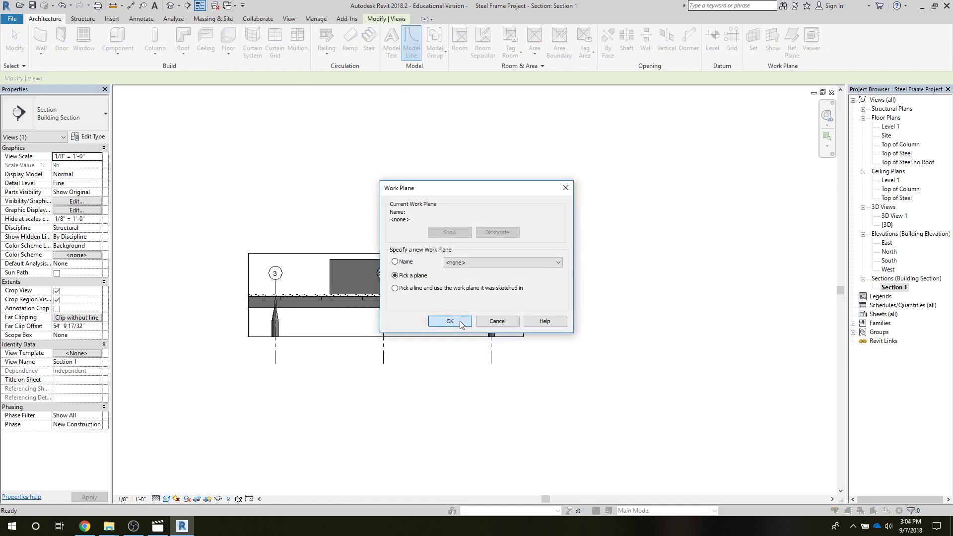
click(275, 348)
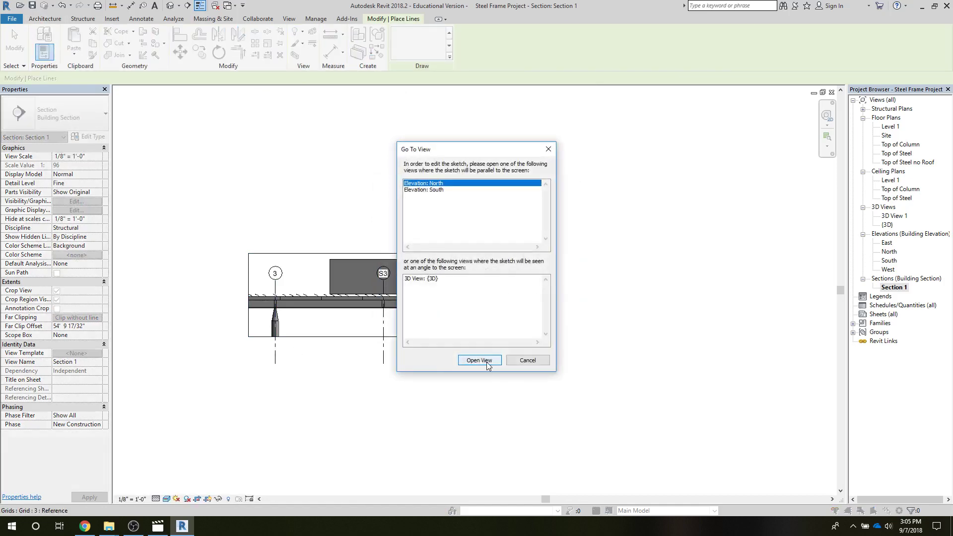
click(527, 361)
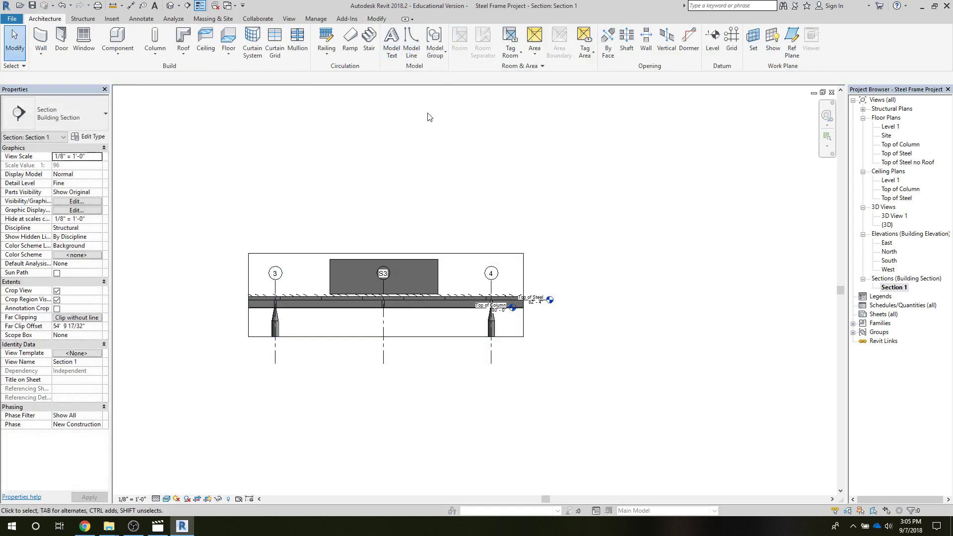
- Place grids S11 and S12 at 16.25' (16'-3") offsets on either side of S3
click(732, 39)
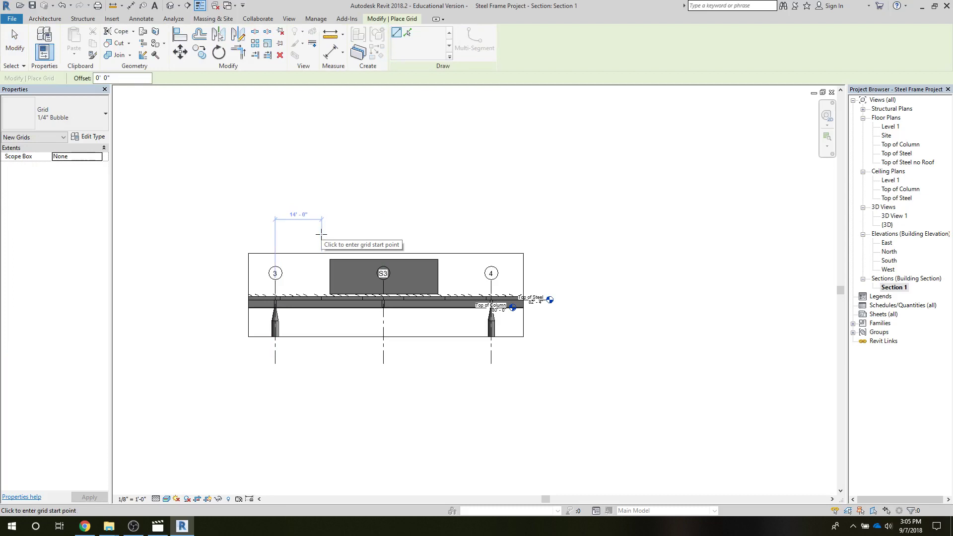
text(1)
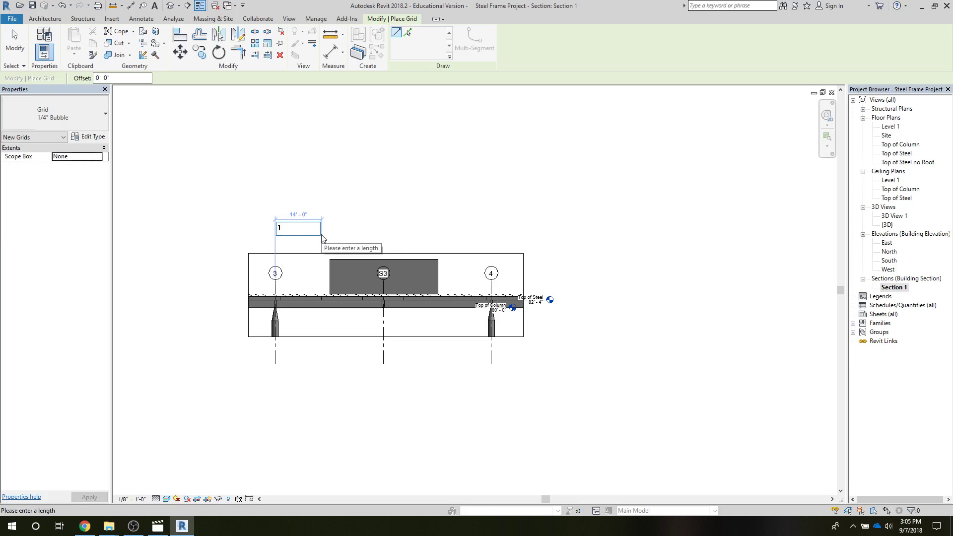
text(6.25)
key(Return)
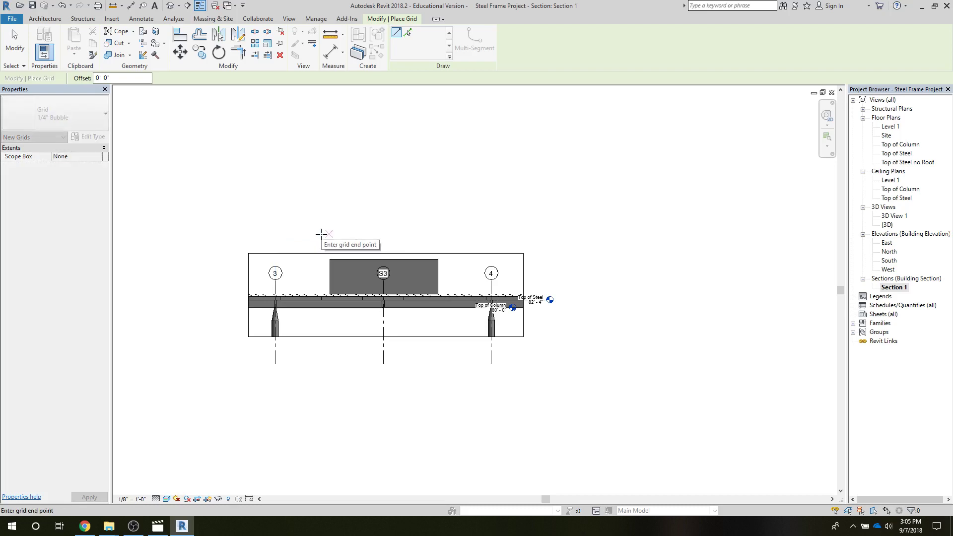
click(338, 382)
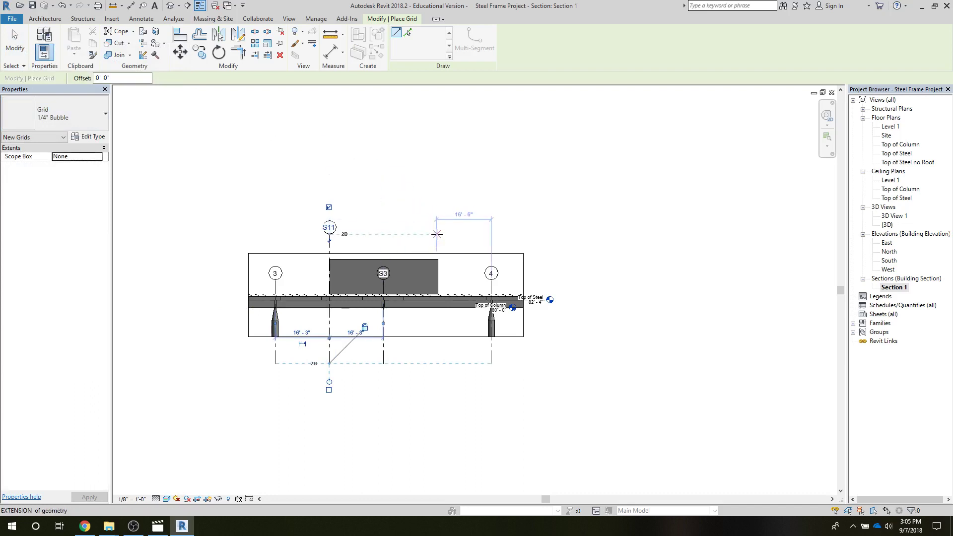
text(1)
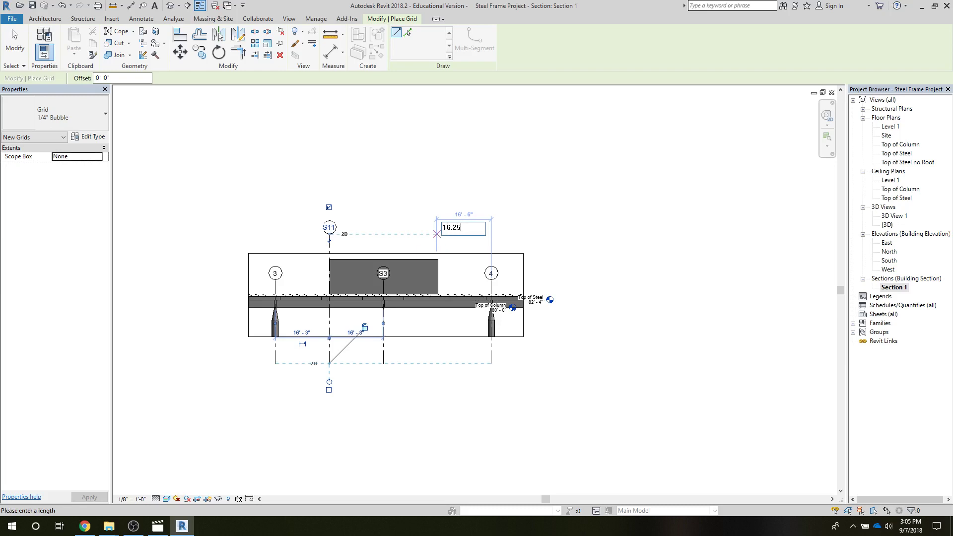
text(6.25)
key(Return)
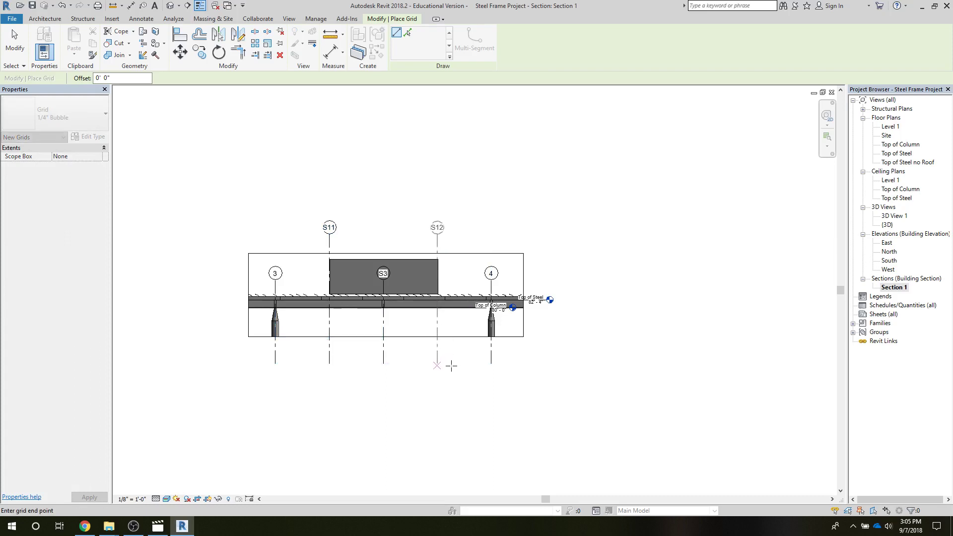
click(332, 364)
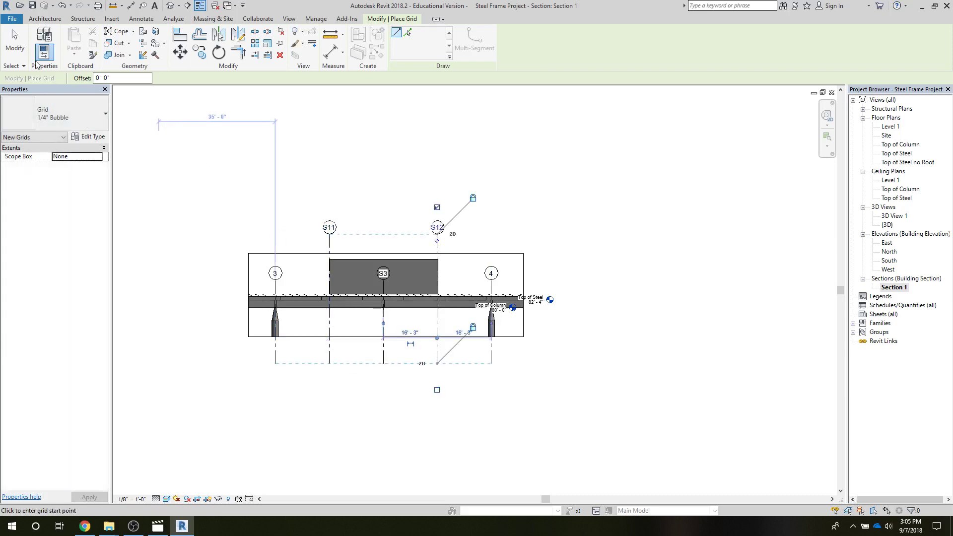
click(15, 40)
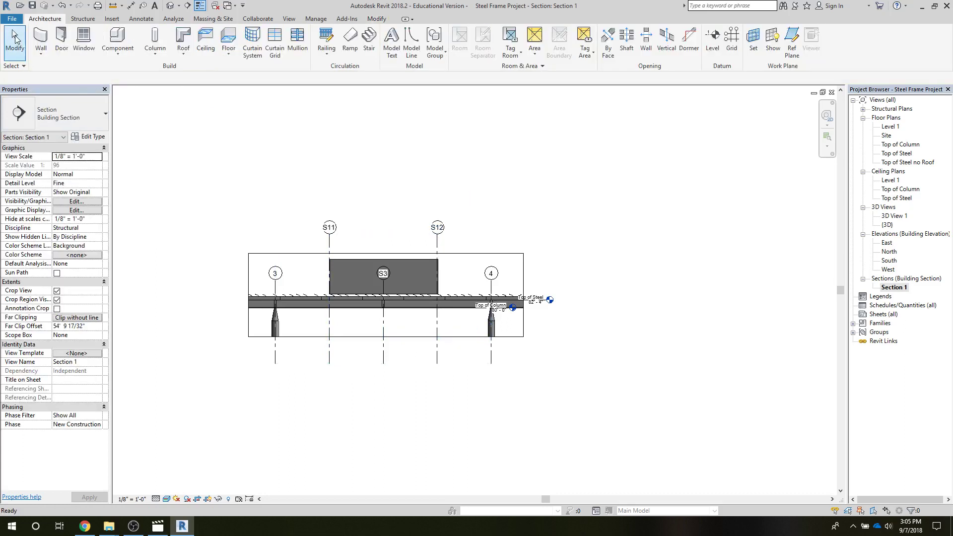
- Snap the load block's left and right edges onto grids S11 and S12
click(438, 355)
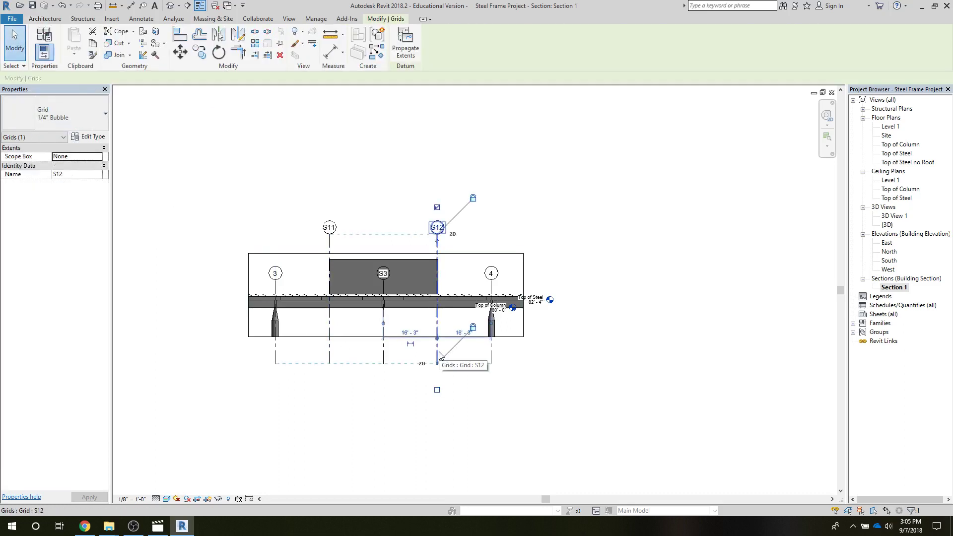
click(485, 426)
scroll(343, 284, up, 4)
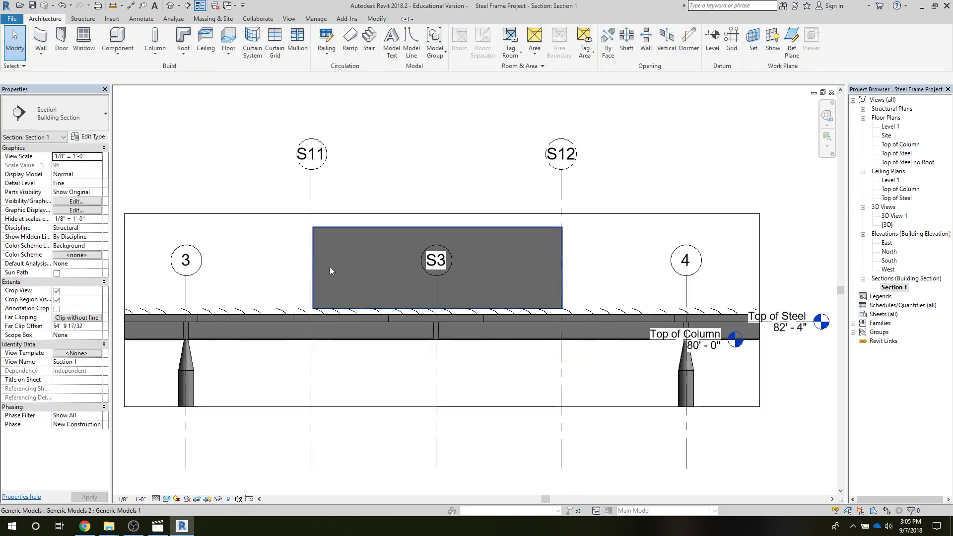
click(329, 267)
drag(310, 272, 311, 272)
drag(565, 272, 564, 266)
key(Escape)
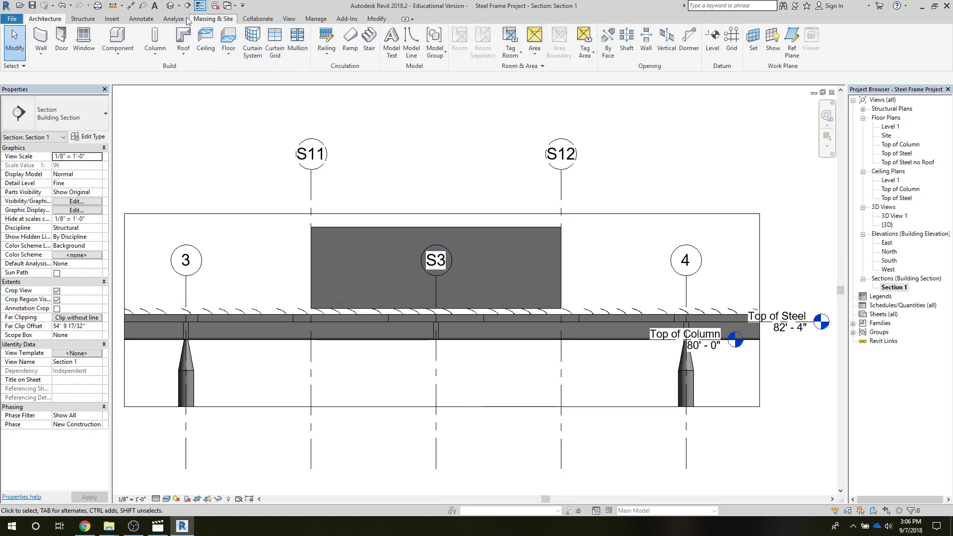
- Add a 32'-6" aligned dimension from grid S11 to S12 below the section
scroll(417, 341, down, 2)
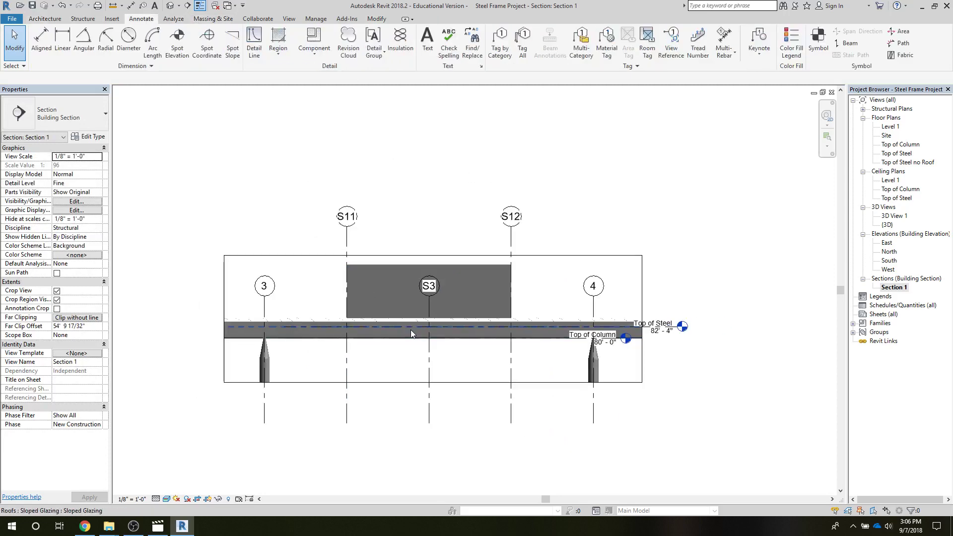
click(33, 47)
click(346, 411)
click(511, 414)
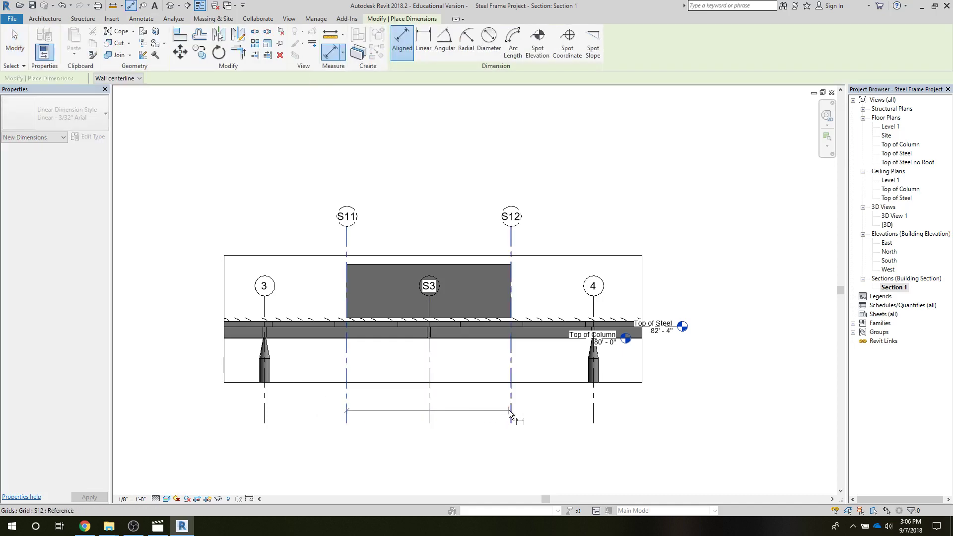
click(492, 443)
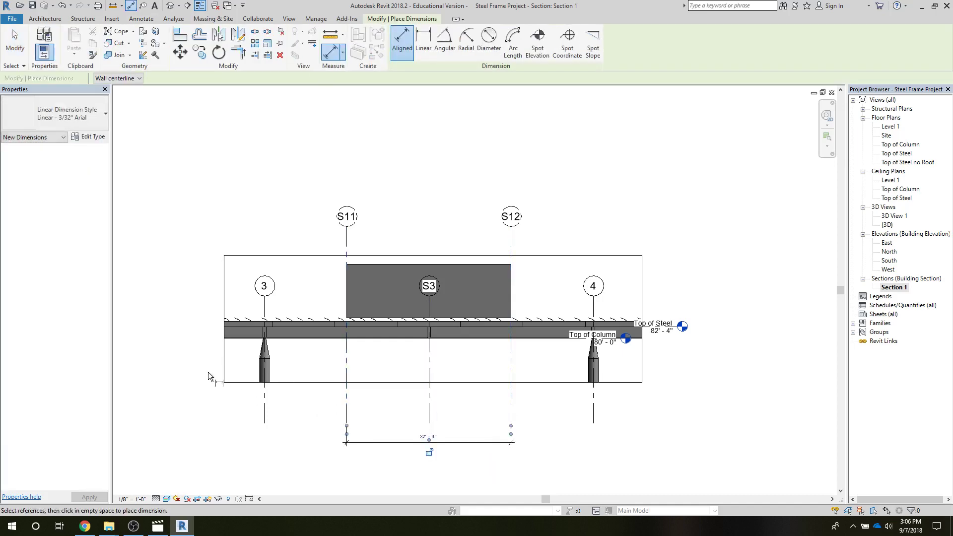
click(16, 38)
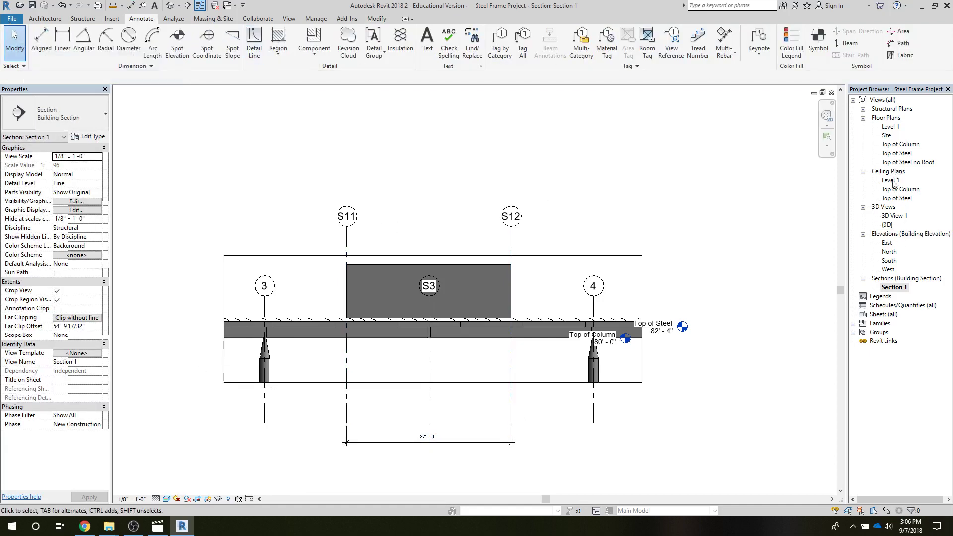
- In the Top of Steel no Roof plan, cut Section 2 below grid S11 and shorten its depth
double_click(892, 163)
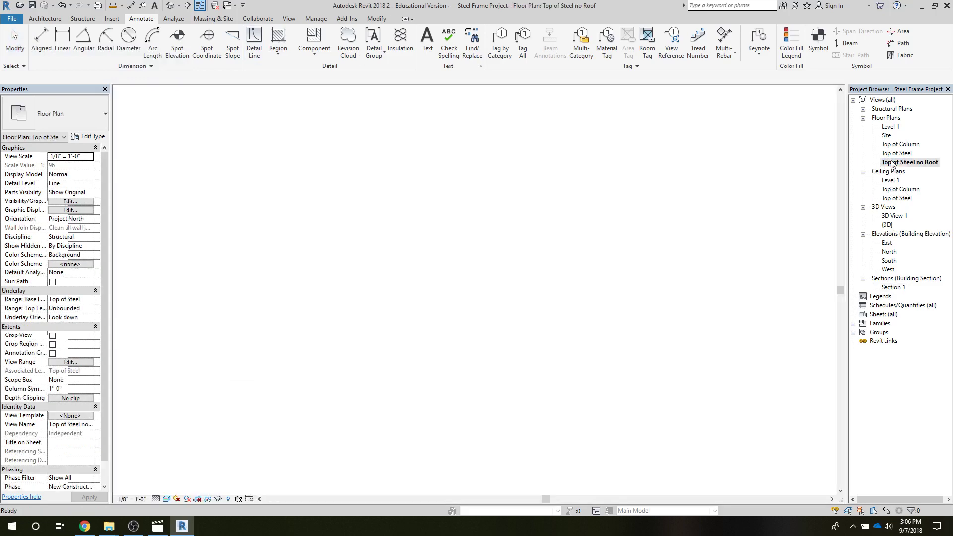
scroll(695, 291, up, 3)
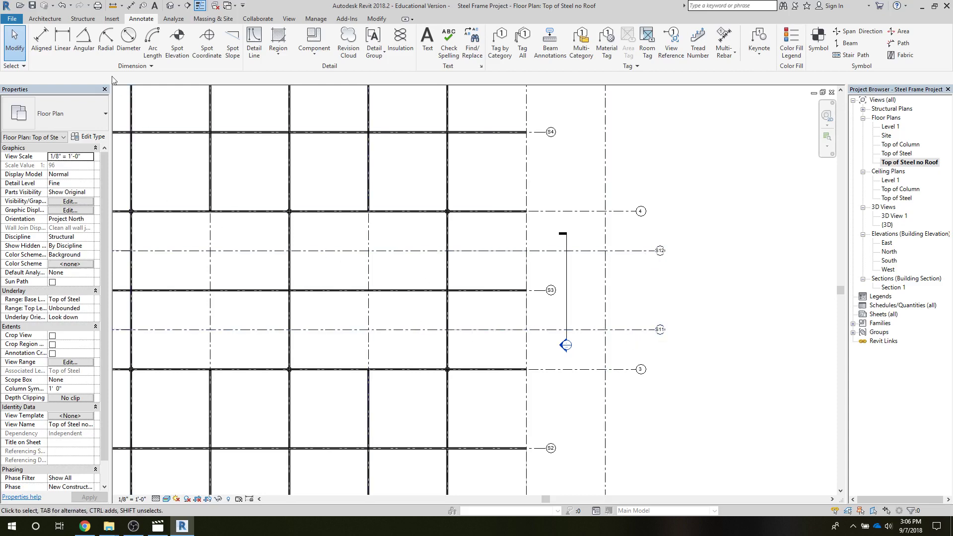
click(288, 19)
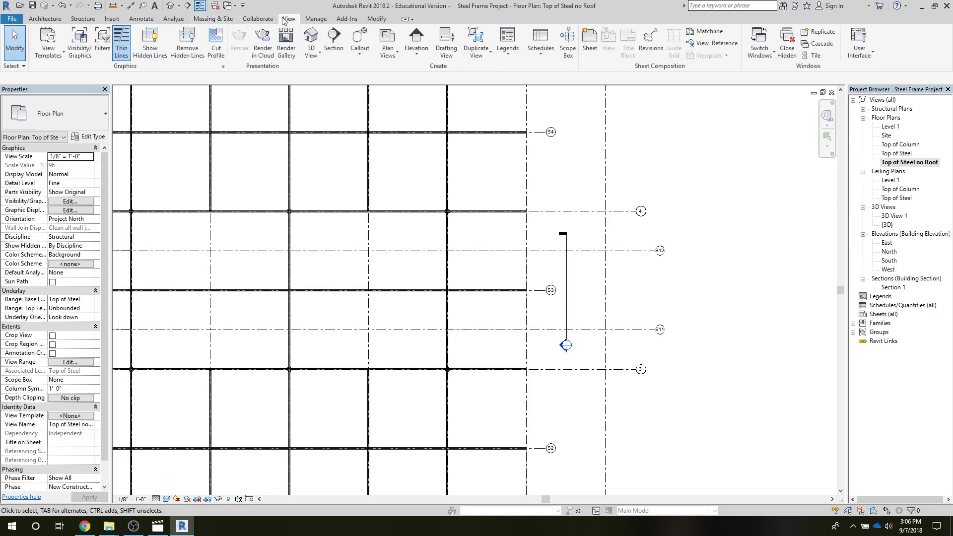
click(333, 42)
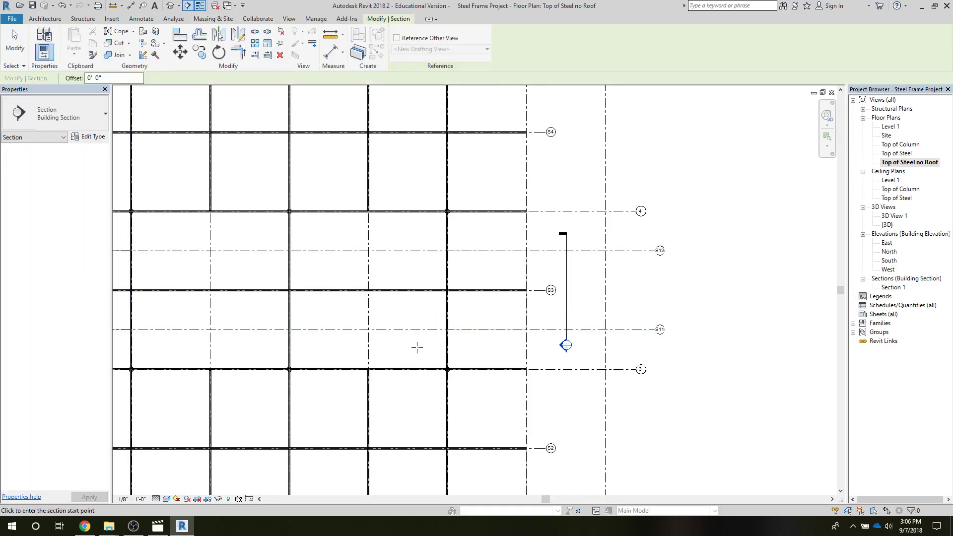
click(409, 351)
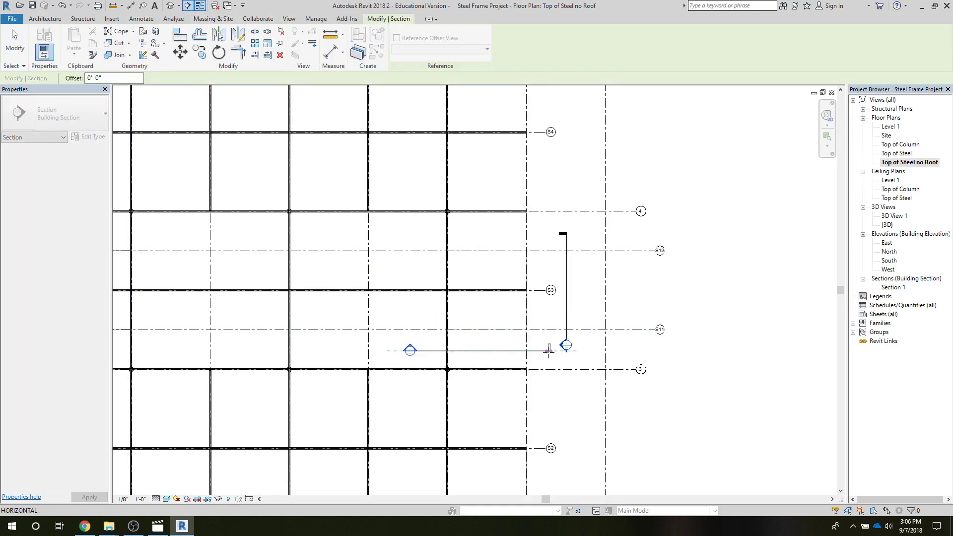
click(549, 351)
scroll(549, 352, down, 1)
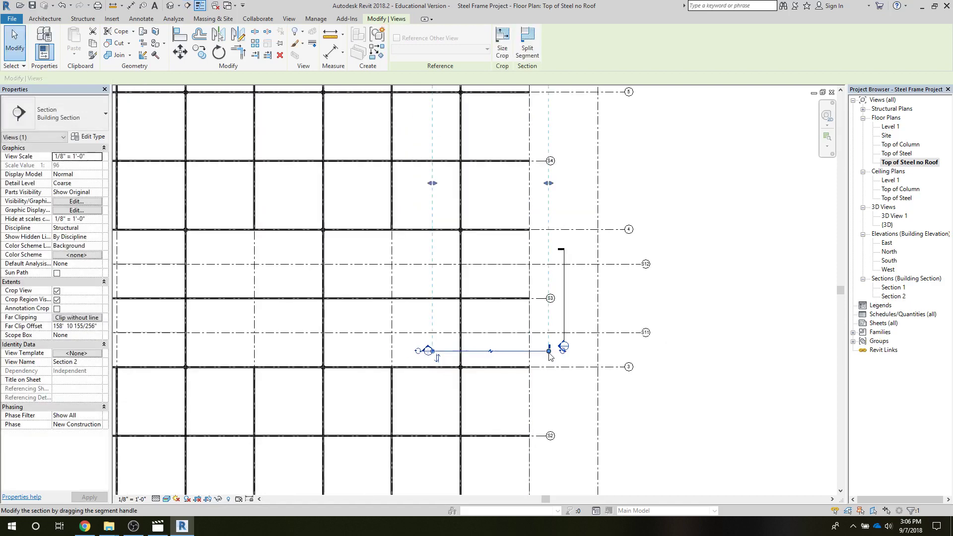
scroll(549, 355, down, 3)
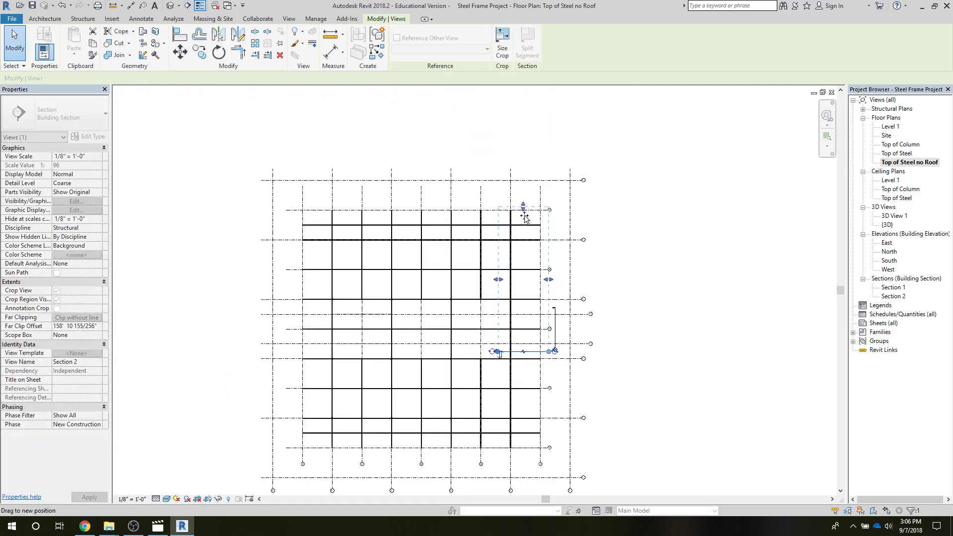
drag(526, 226, 537, 308)
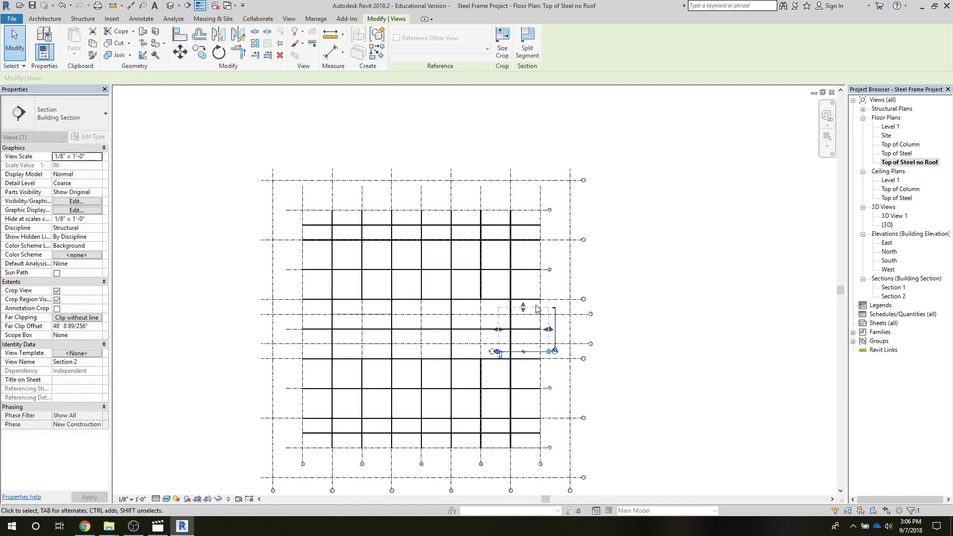
- Open Section 2, raise its crop bottom, and set Fine detail with Shaded visual style
double_click(895, 297)
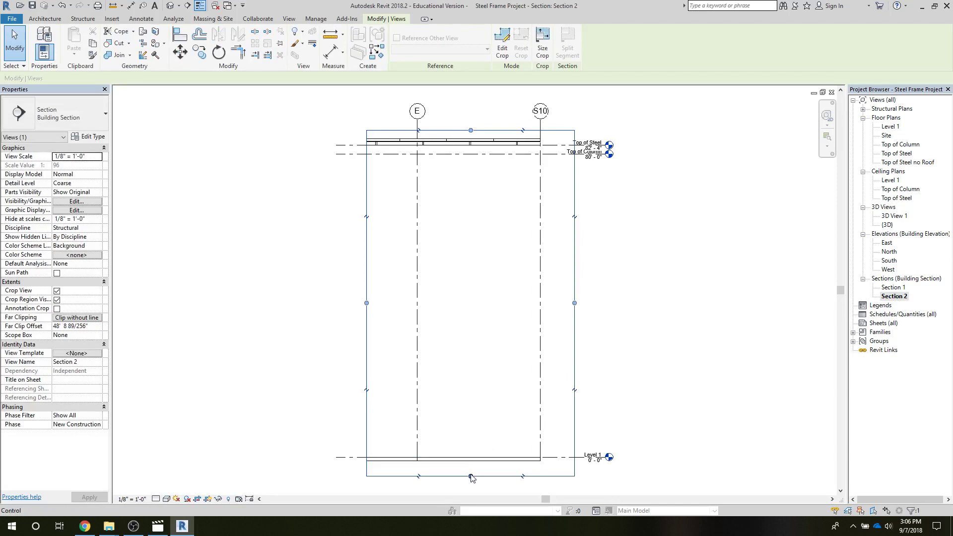
drag(472, 478, 471, 99)
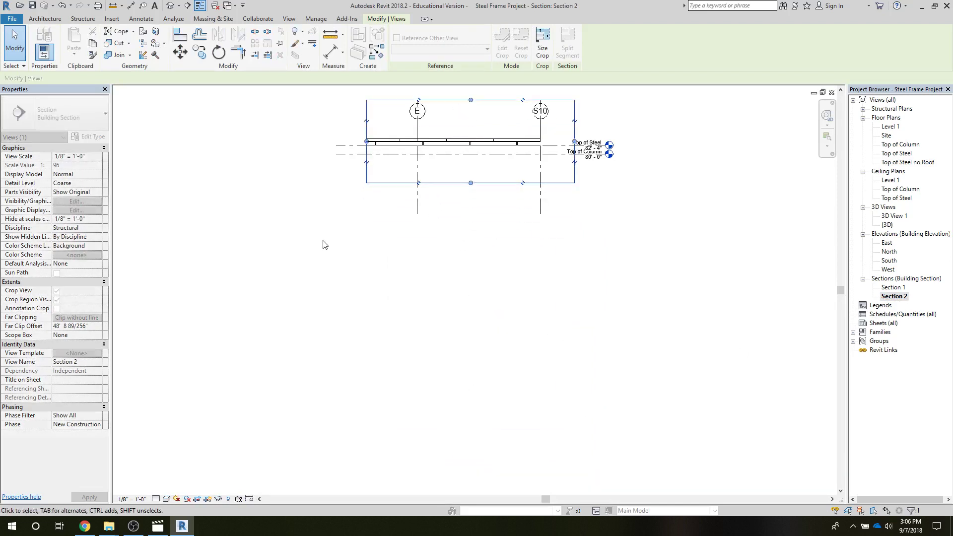
middle_drag(322, 244, 362, 334)
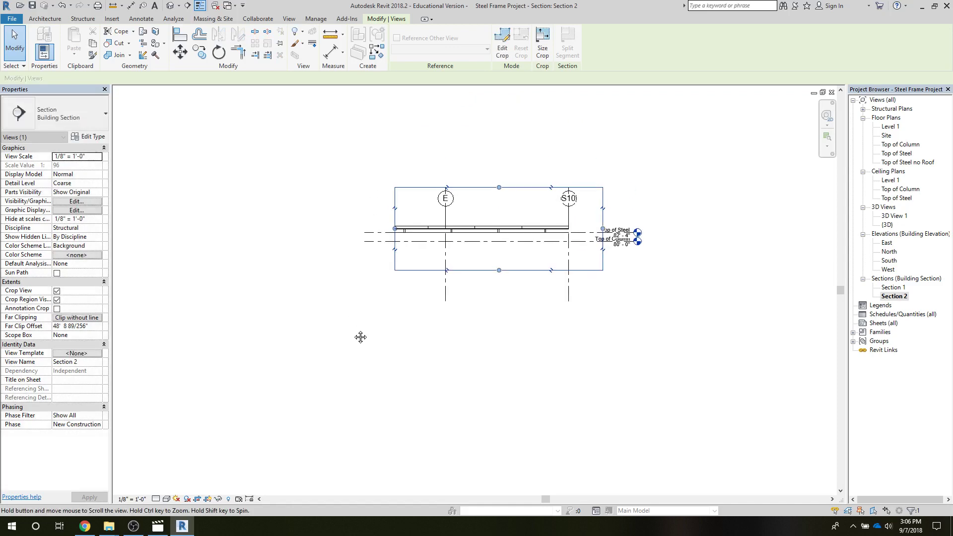
click(155, 499)
click(171, 487)
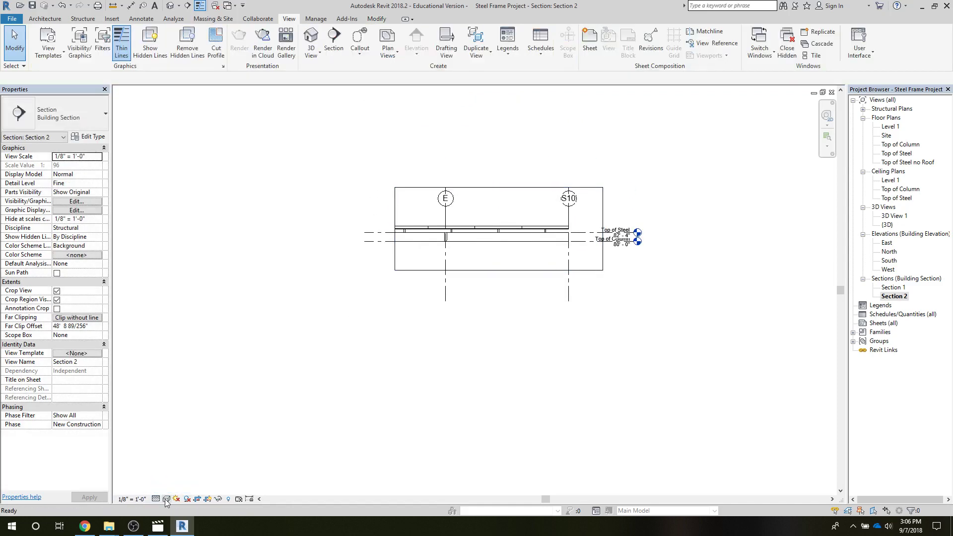
click(166, 499)
click(183, 458)
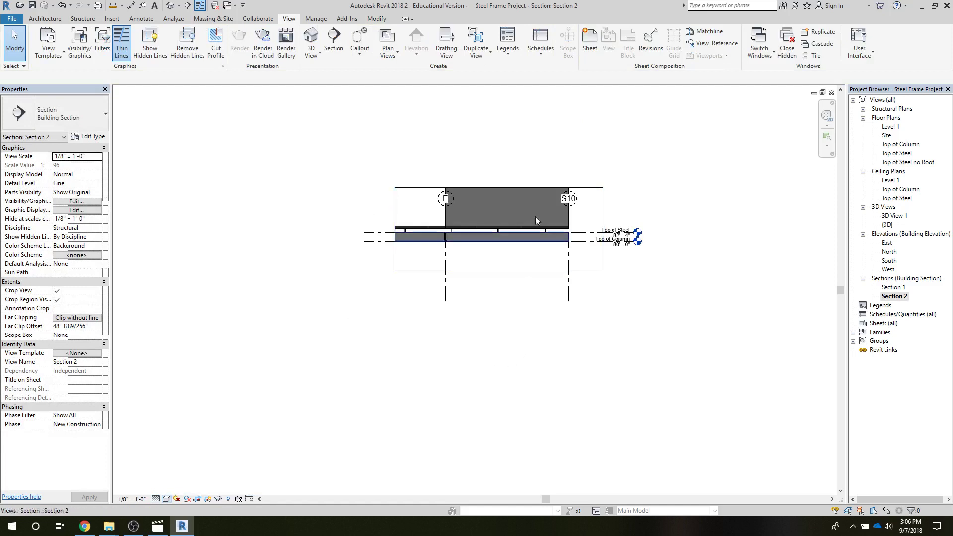
- Extend Section 2's crop region upward to take in the load mass
click(435, 187)
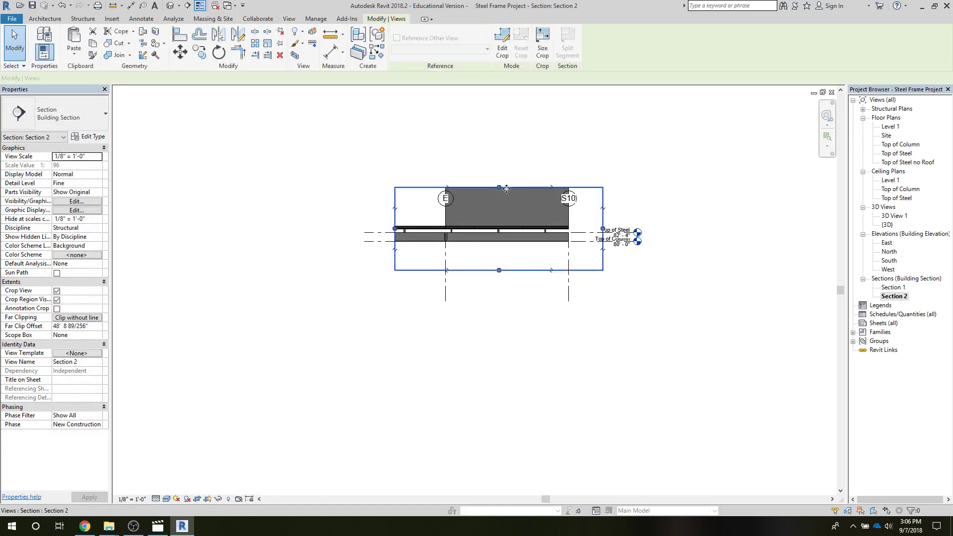
drag(500, 188, 500, 169)
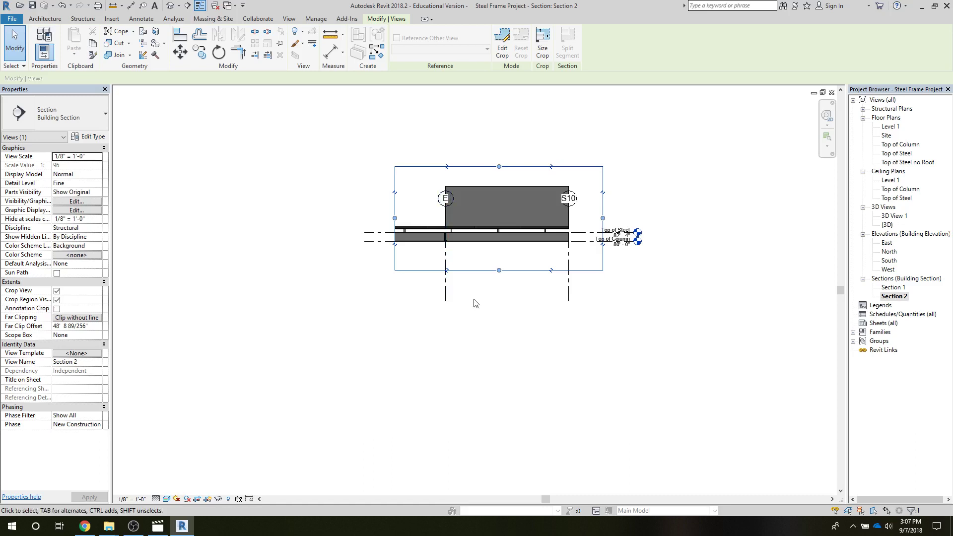
key(Escape)
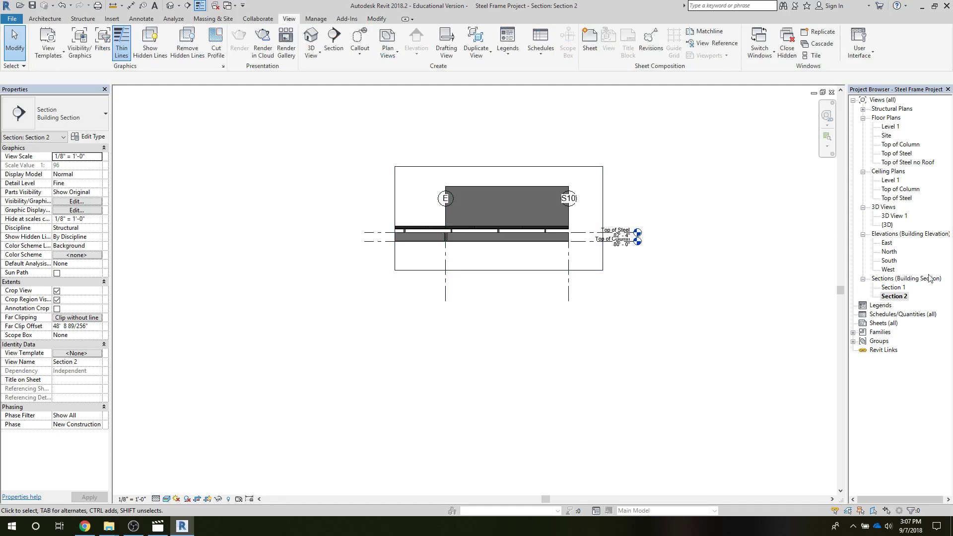
- Try deepening Section 2's view depth from the plan, then undo that change
double_click(898, 162)
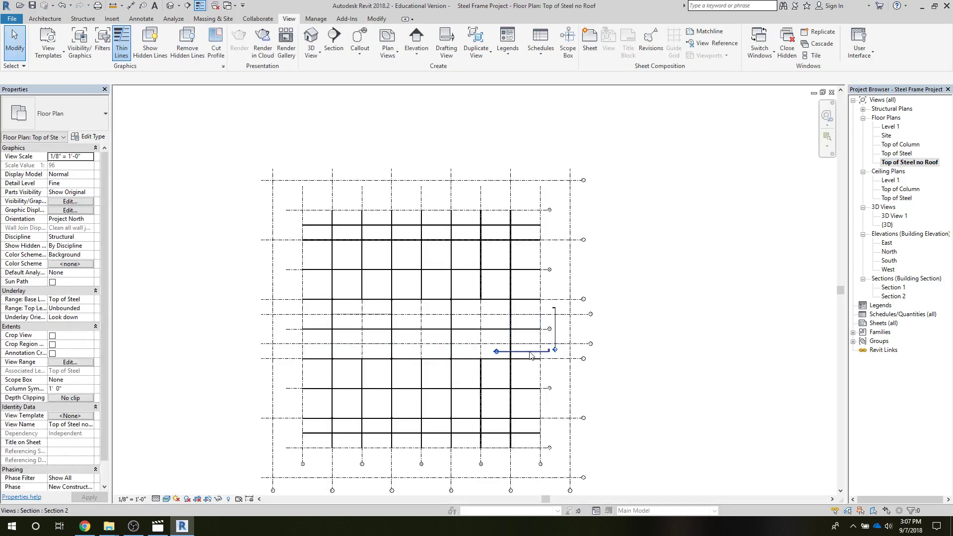
click(530, 351)
drag(523, 307, 521, 293)
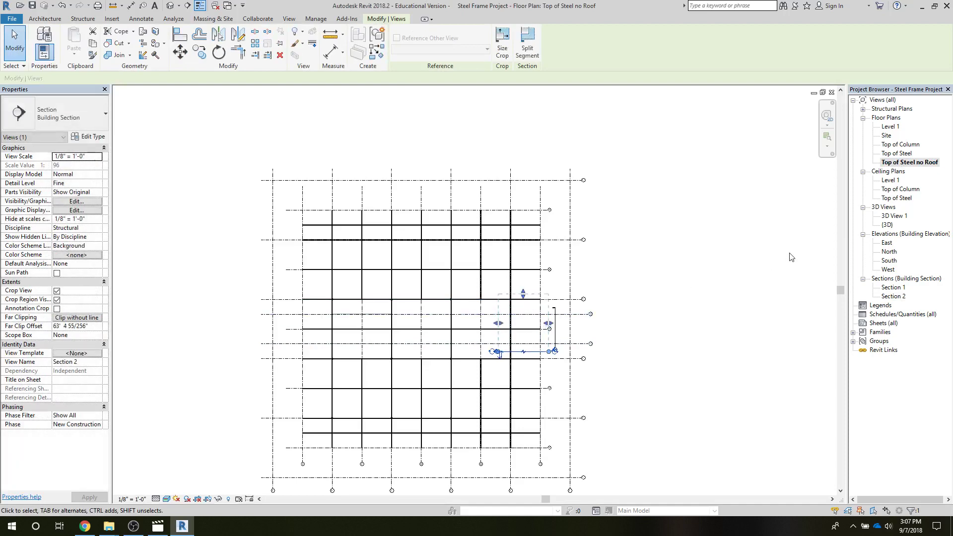
click(776, 292)
double_click(890, 297)
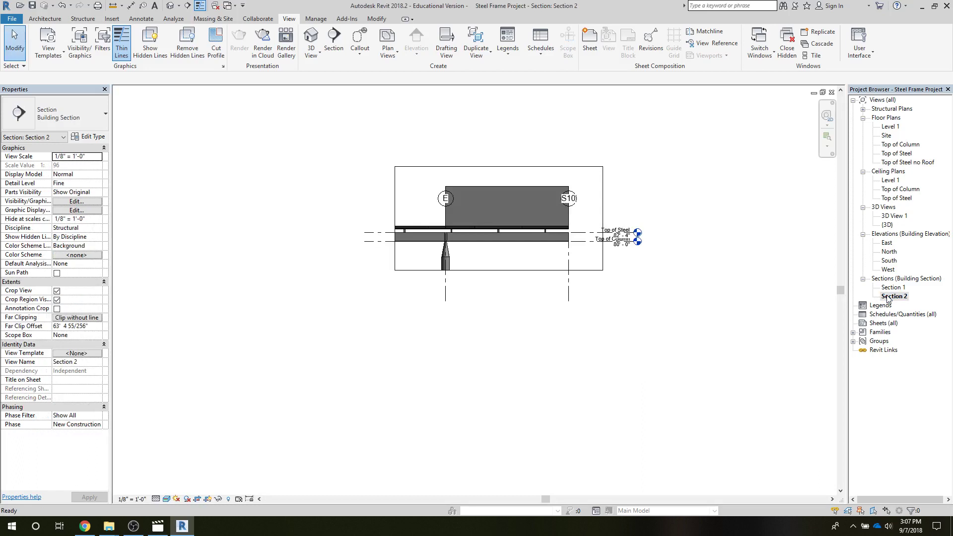
click(62, 6)
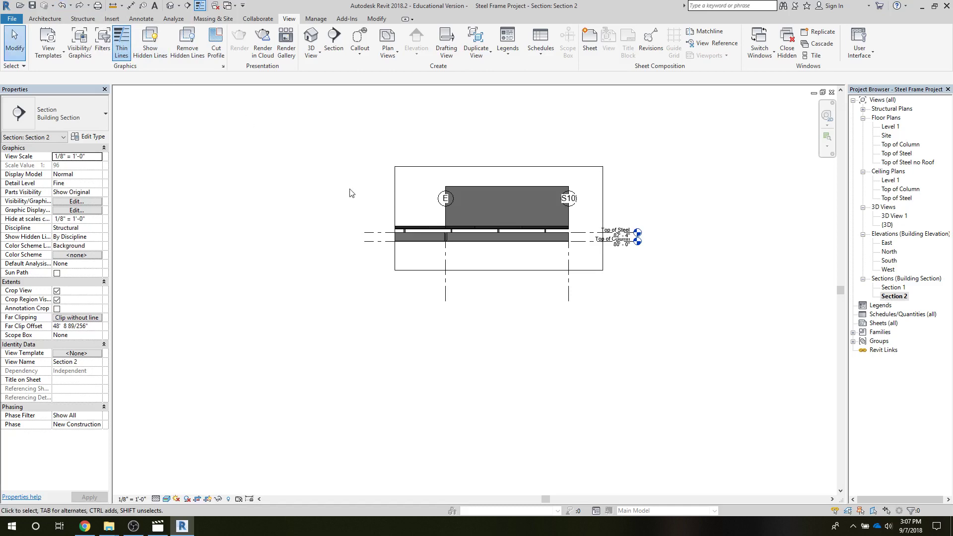
- Pull grid E's head above Section 2's crop box
click(445, 205)
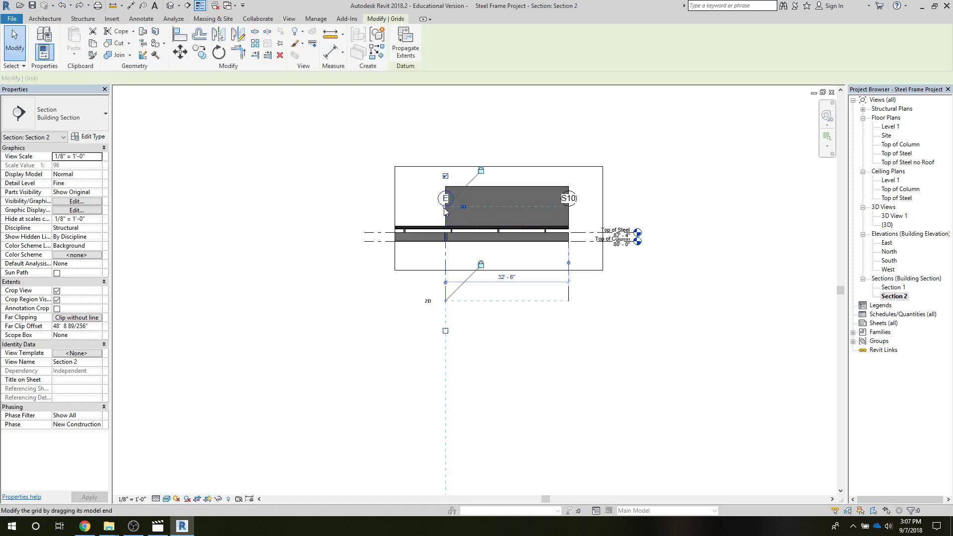
drag(445, 207, 446, 168)
click(323, 204)
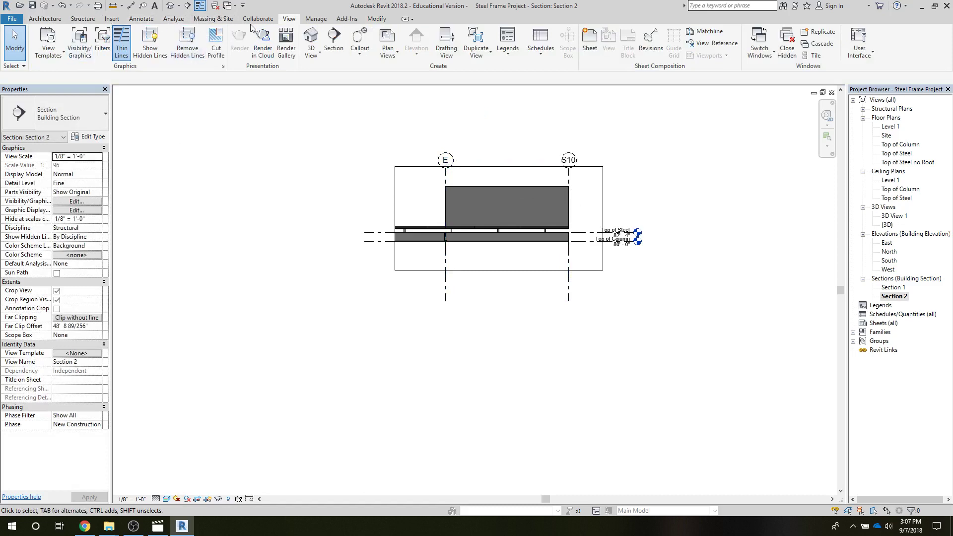
- Add a 32'-6" aligned dimension between grids E and S10 below the beam
click(141, 19)
click(447, 279)
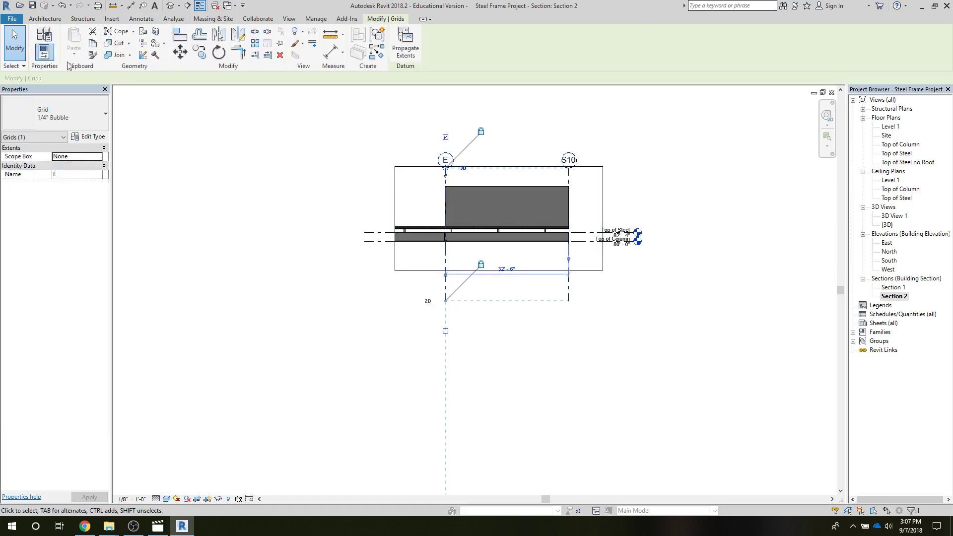
click(326, 59)
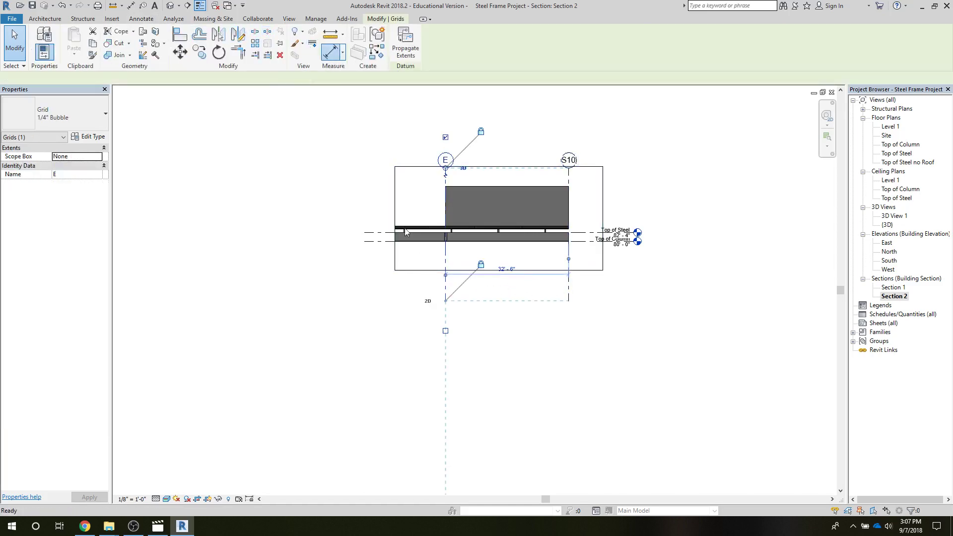
click(444, 275)
click(566, 284)
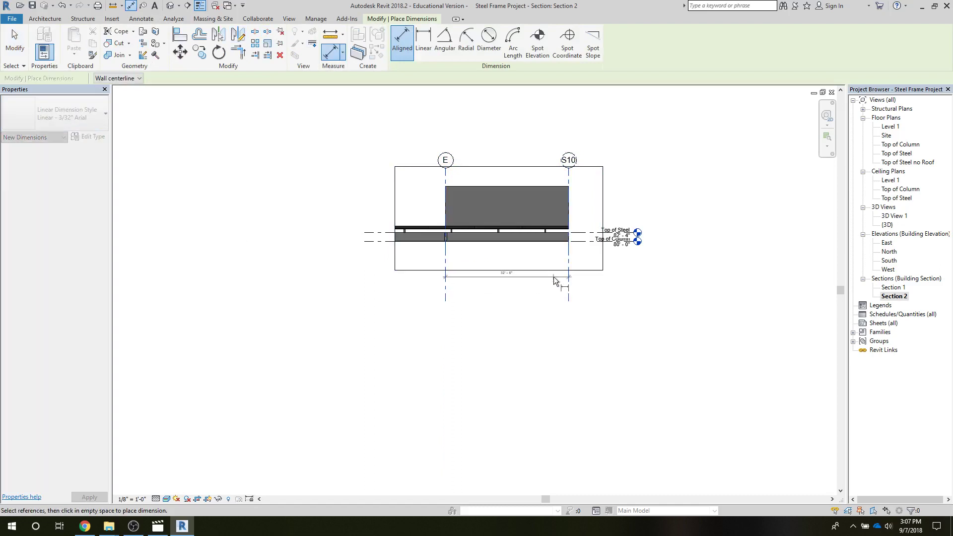
click(550, 262)
key(Escape)
key(Escape)
scroll(311, 317, down, 2)
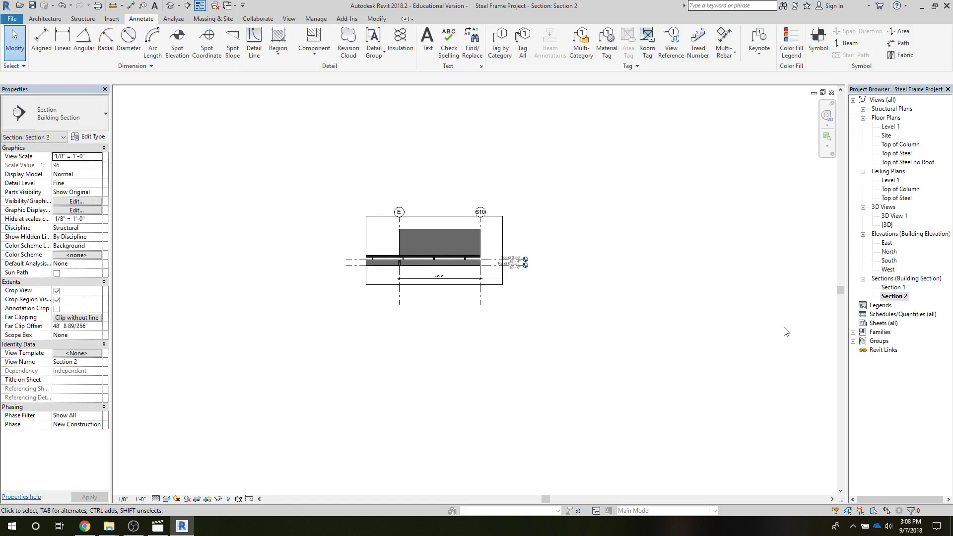
- Create sheet A101 with the Digital Title Block family loaded from My Files > Rainscreen Mockup
click(865, 325)
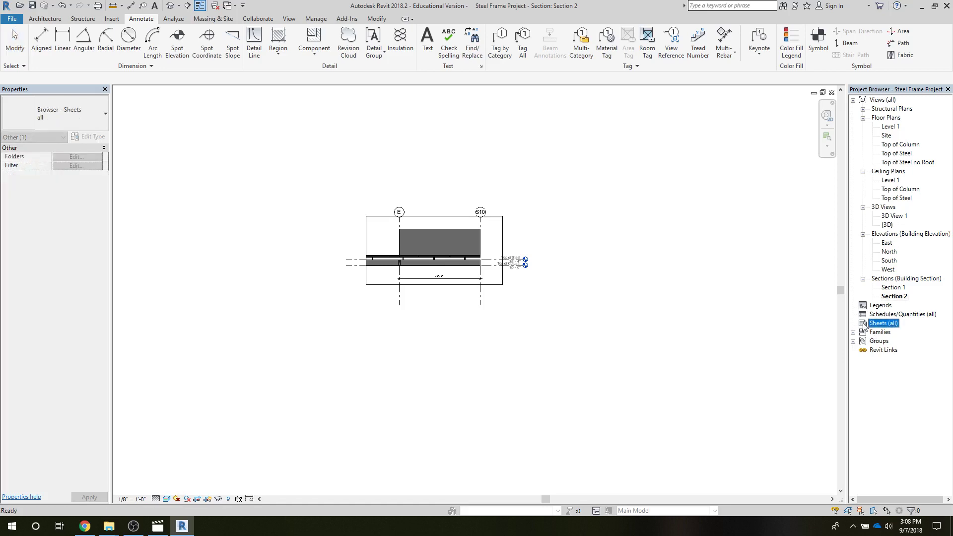
right_click(864, 325)
click(872, 333)
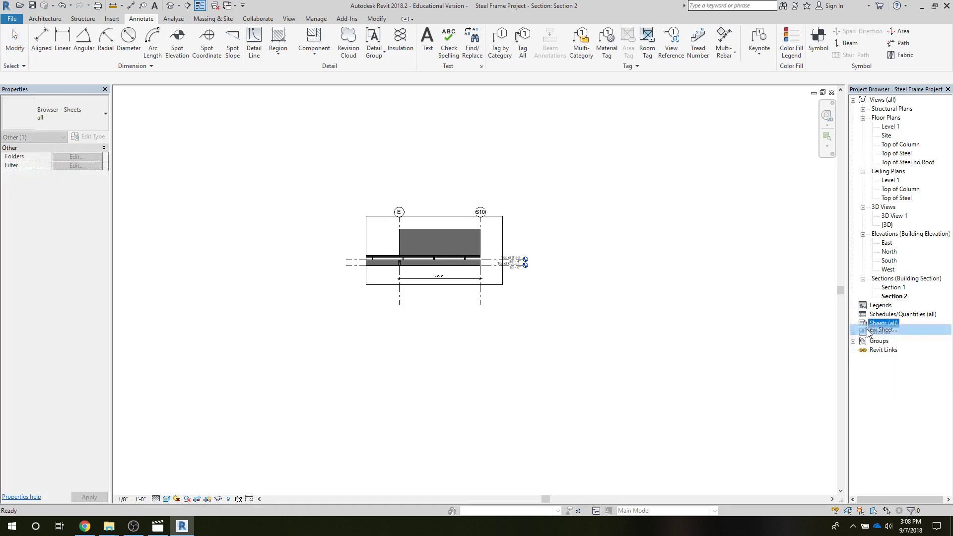
click(567, 155)
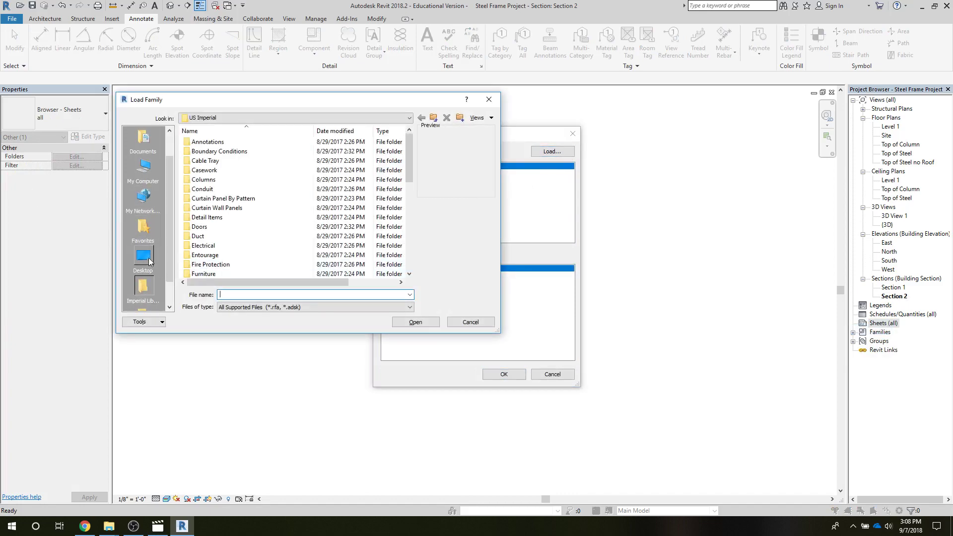
click(149, 261)
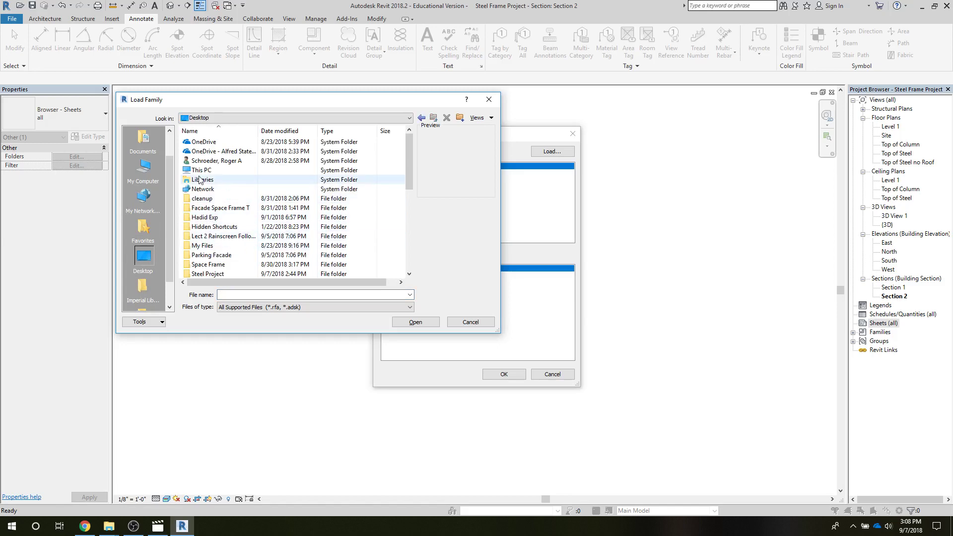
double_click(207, 247)
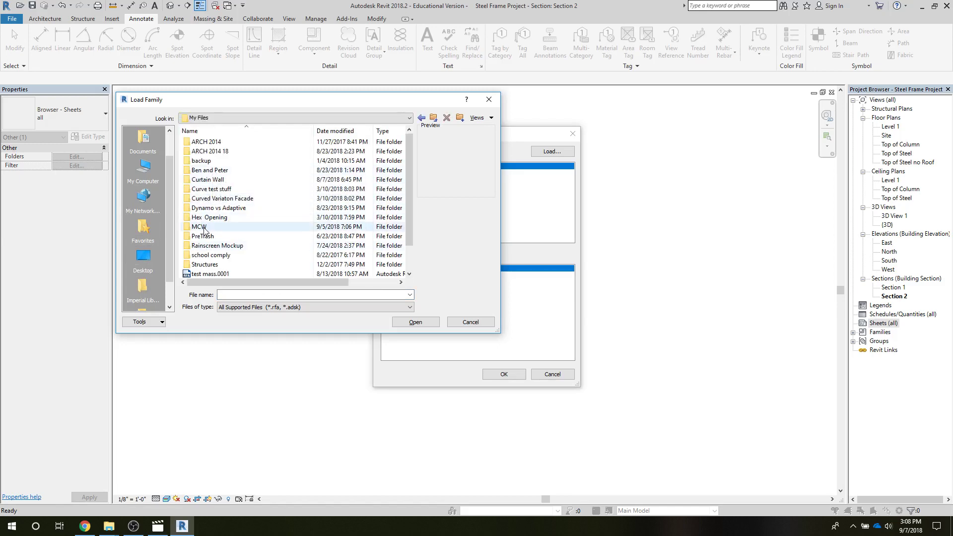
double_click(204, 228)
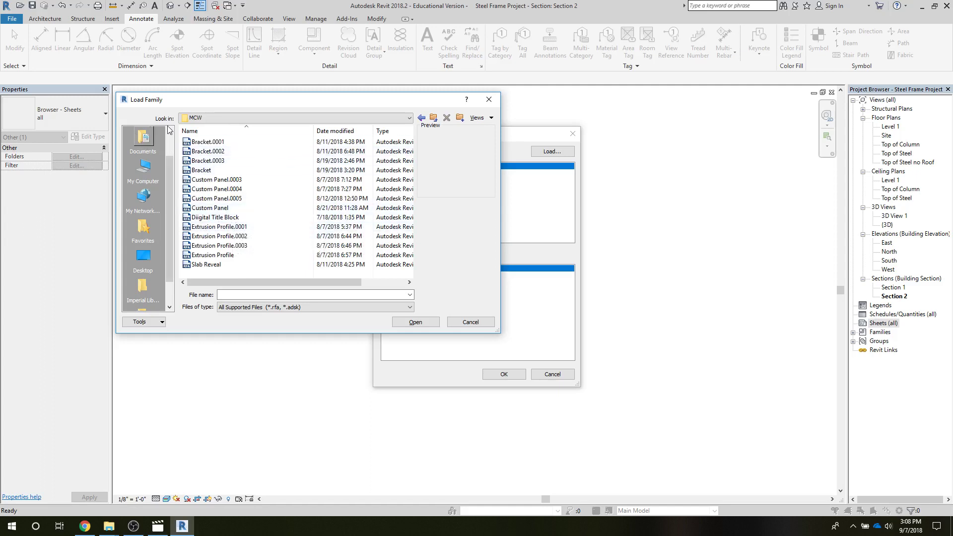
click(421, 118)
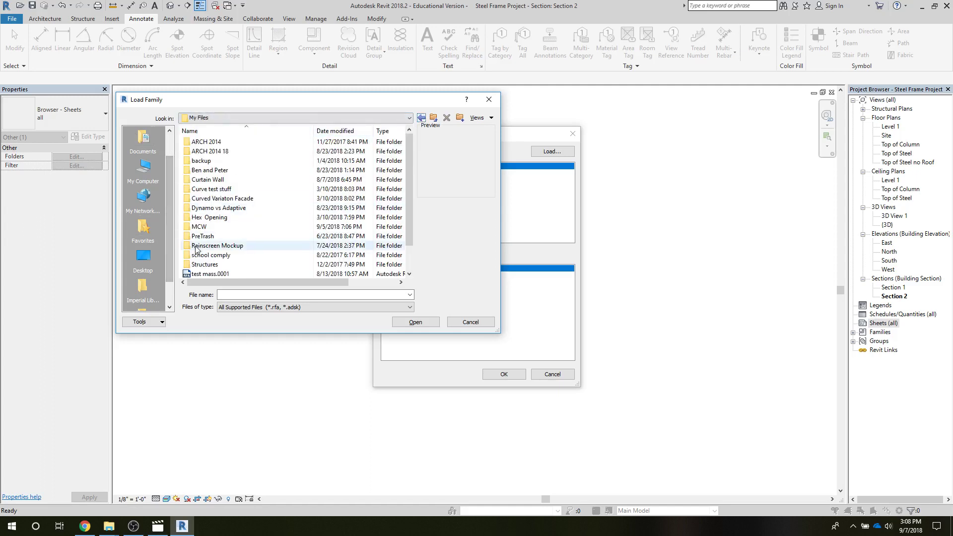
double_click(206, 246)
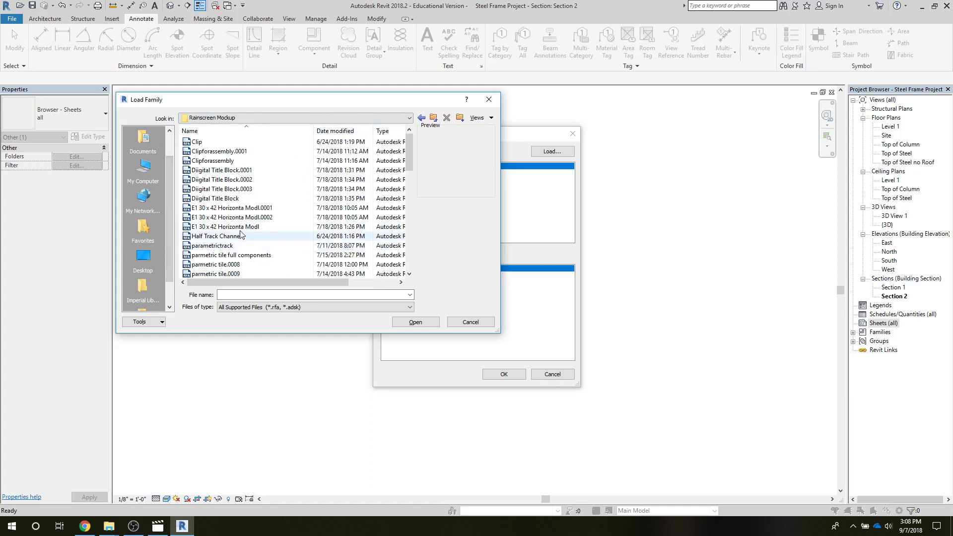
click(215, 199)
click(415, 326)
click(503, 374)
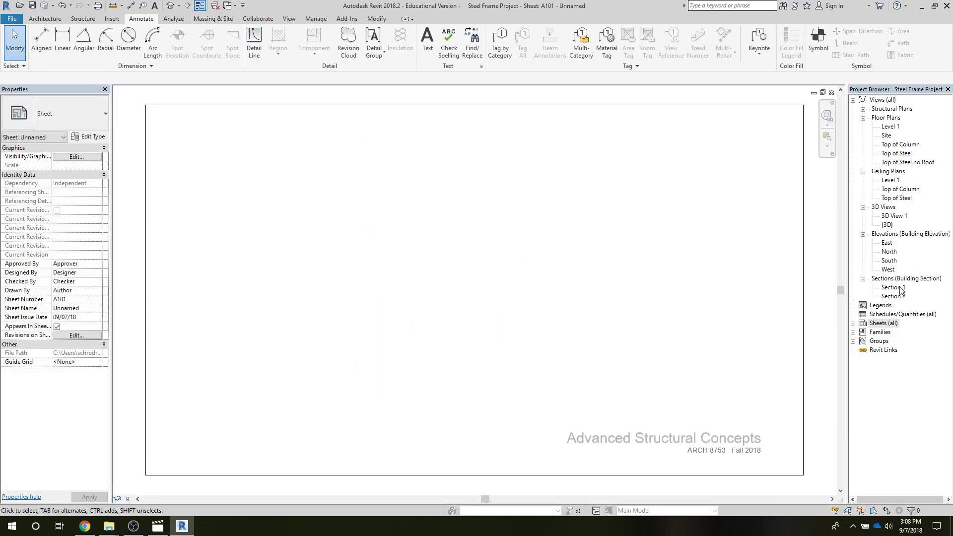
- Drop Section 1 and Section 2 onto sheet A101's top, aligning Section 2 beside Section 1
drag(893, 287, 610, 210)
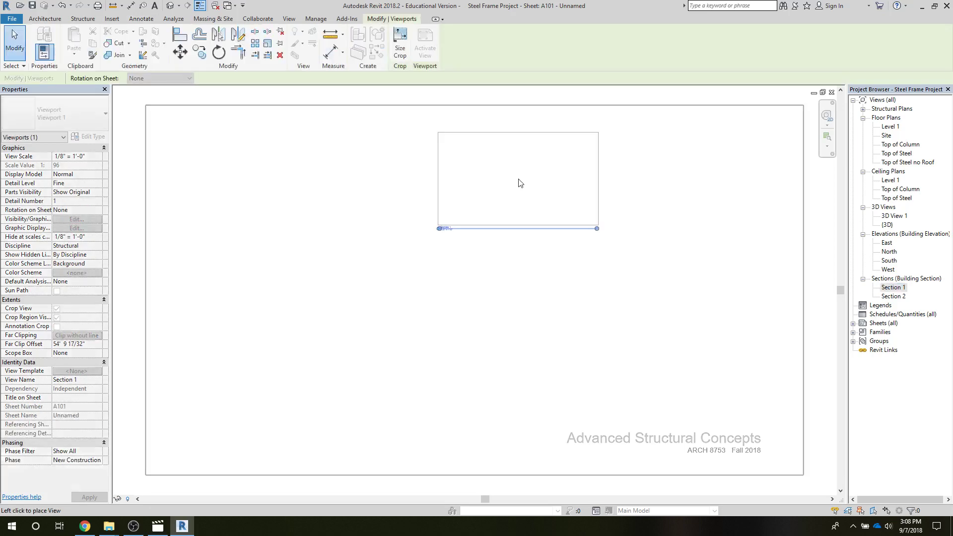
click(517, 183)
drag(893, 296, 693, 197)
click(693, 198)
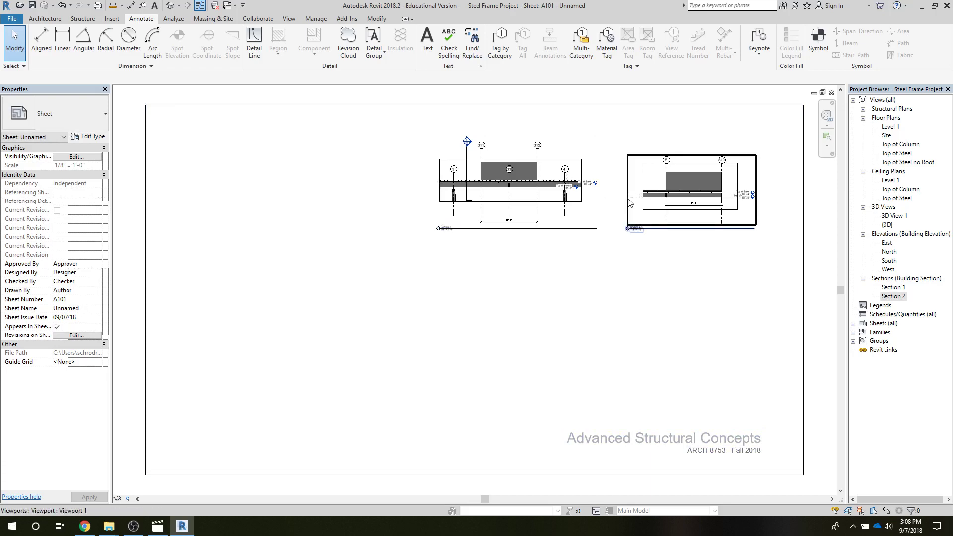
drag(628, 203, 613, 193)
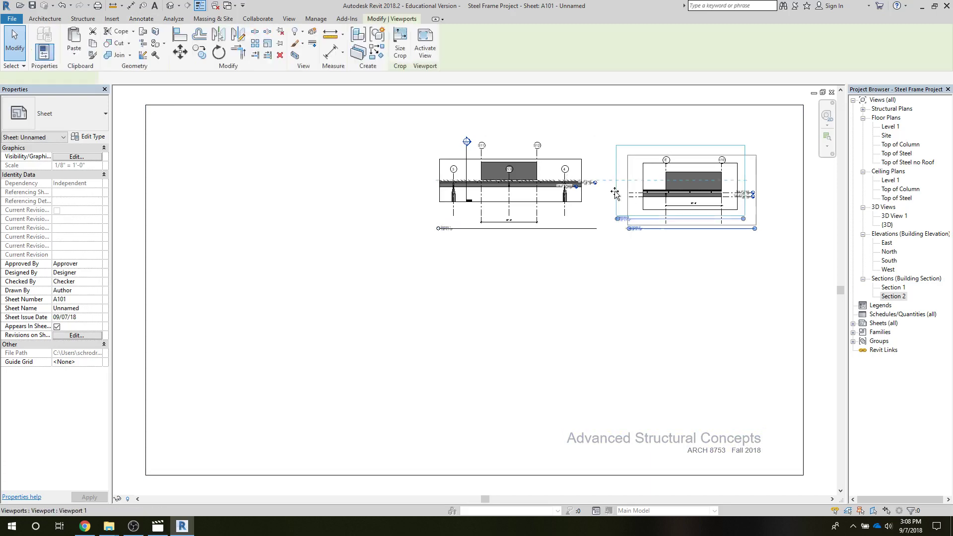
click(432, 322)
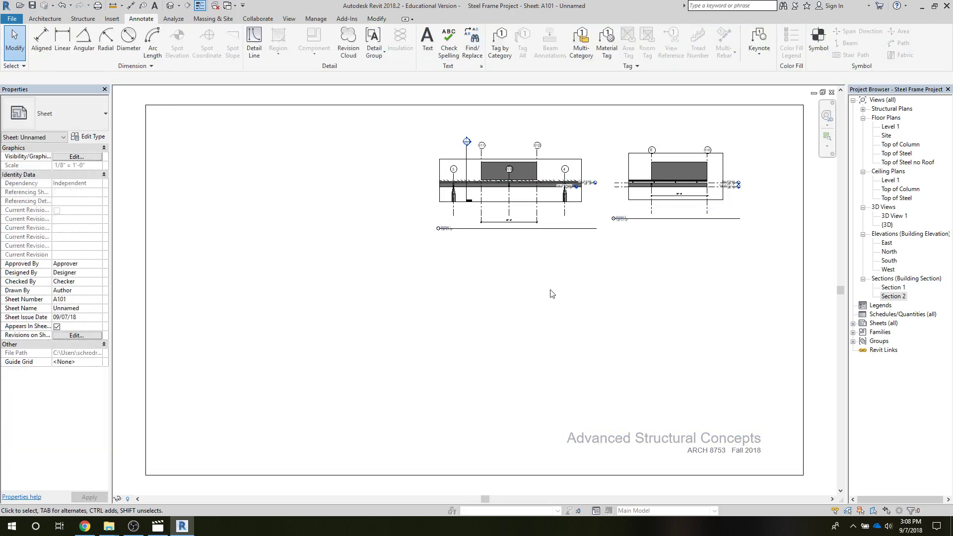
scroll(555, 294, up, 2)
scroll(556, 293, down, 2)
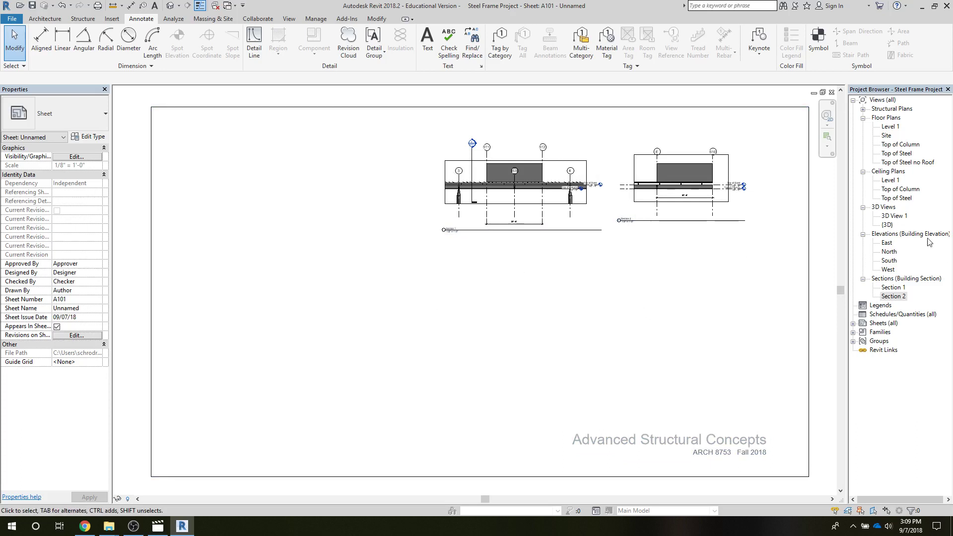
- In the Top of Steel no Roof plan, cut horizontal Section 3 near grid line 1
double_click(894, 163)
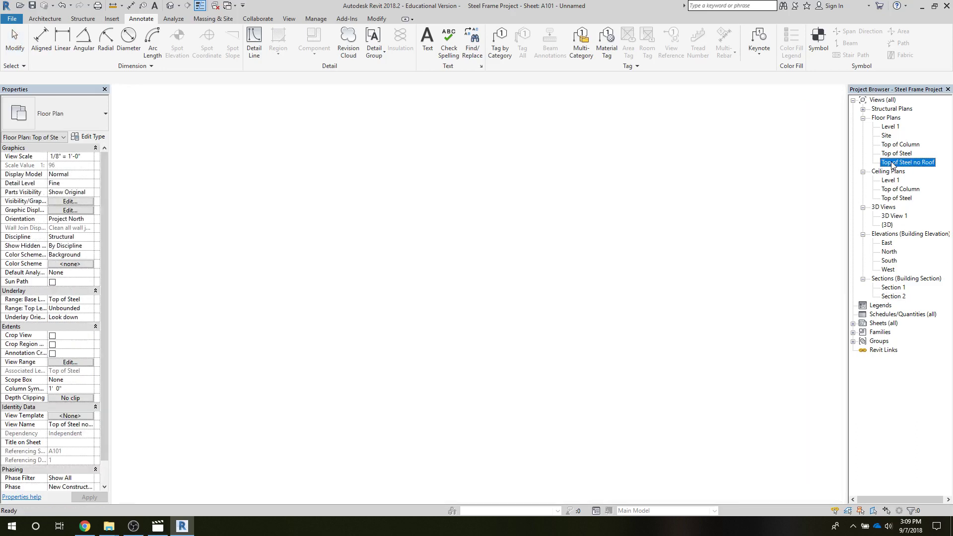
scroll(531, 449, up, 4)
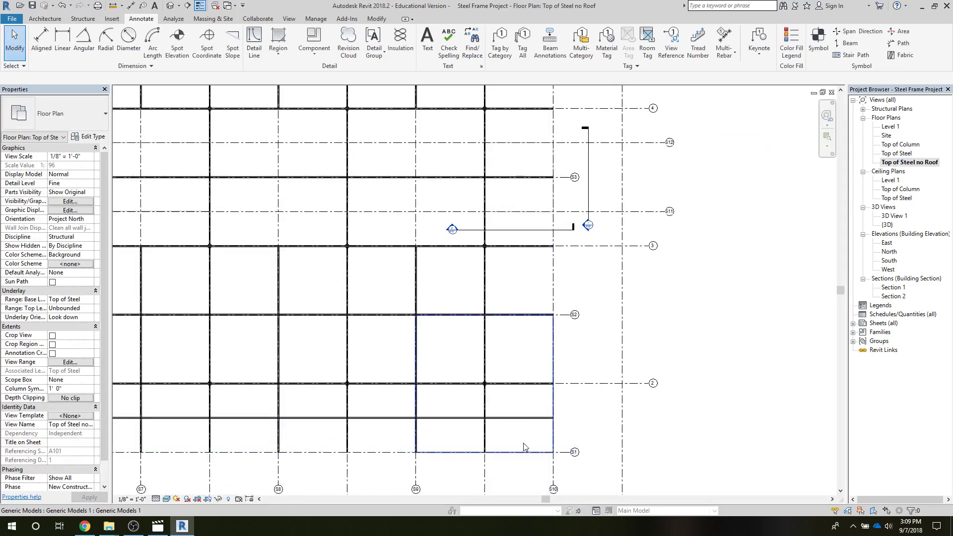
scroll(527, 445, down, 2)
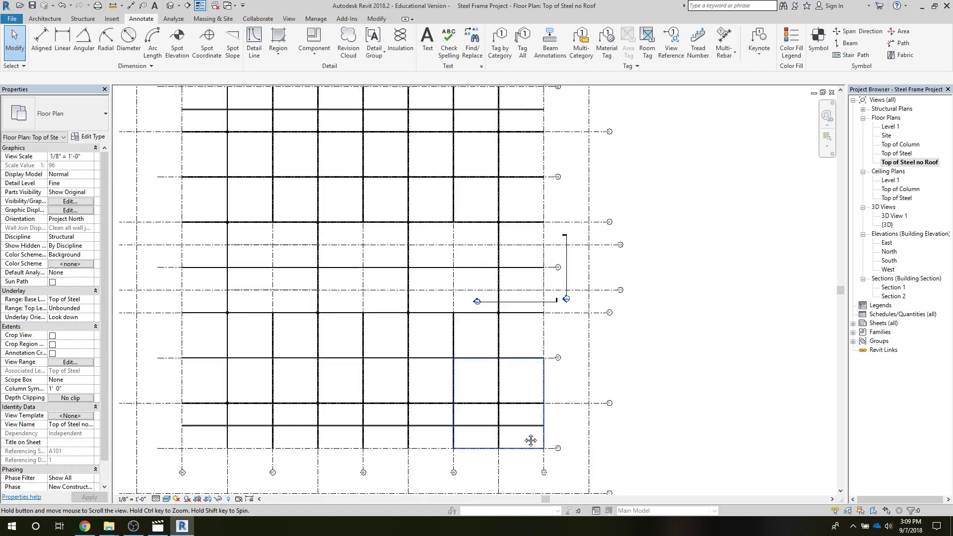
middle_drag(523, 432, 549, 315)
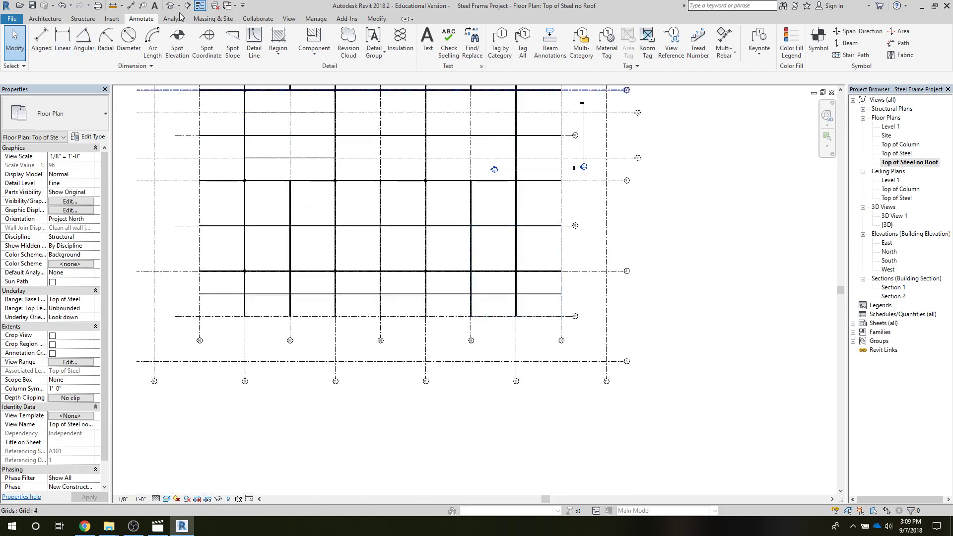
click(288, 18)
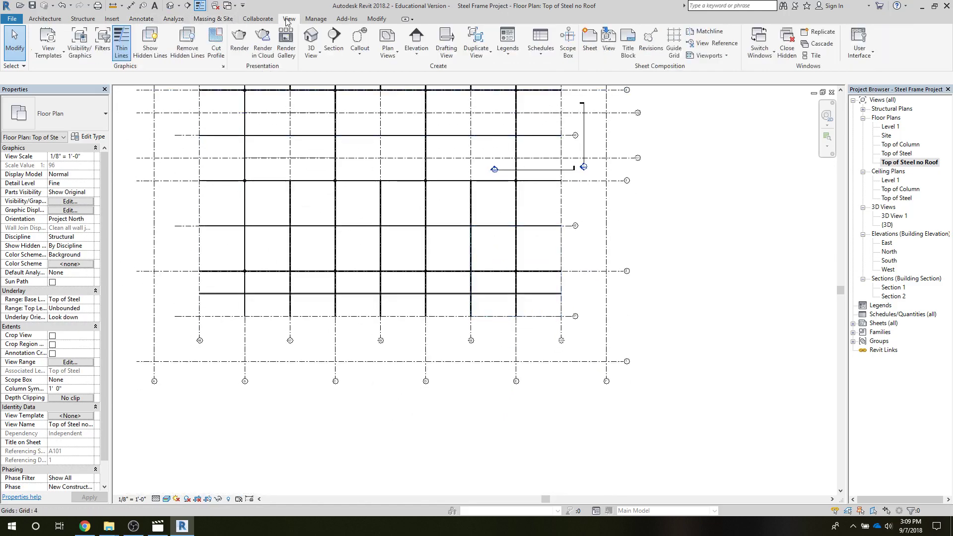
click(333, 40)
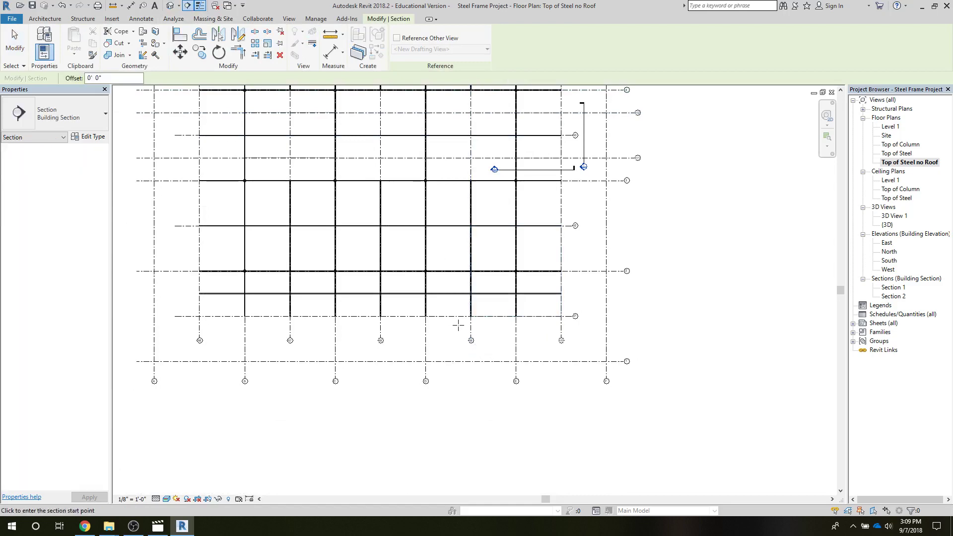
click(457, 325)
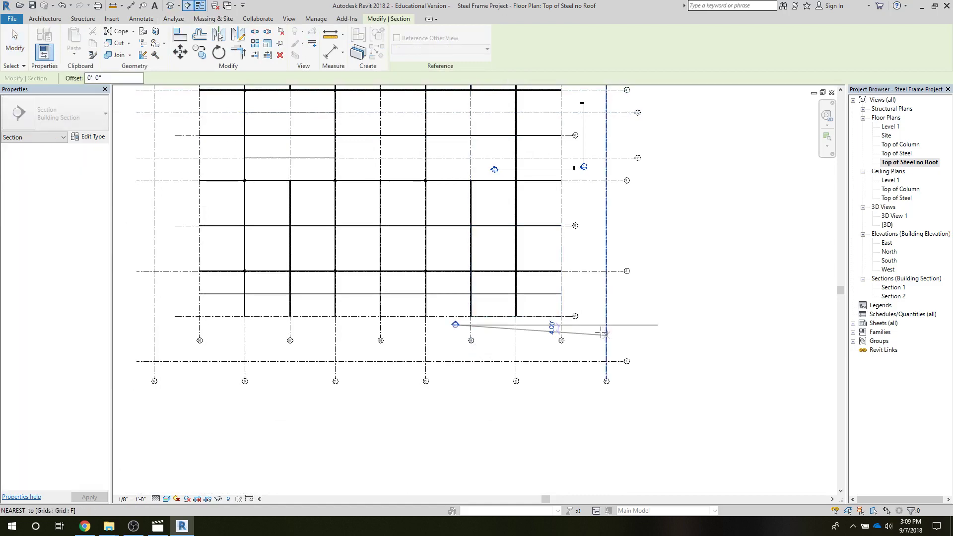
click(575, 325)
- Shorten Section 3's view depth and open the Section 3 view
scroll(575, 325, down, 2)
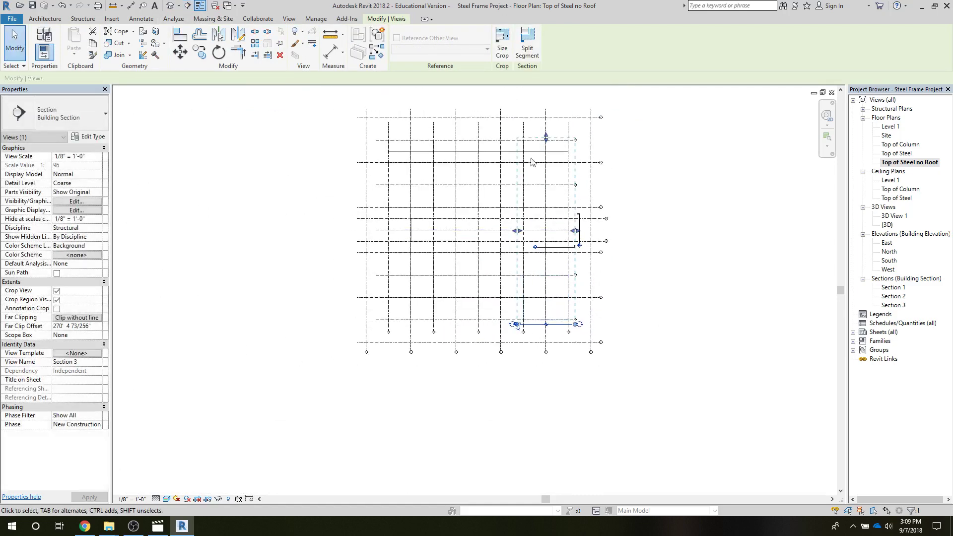
drag(545, 135, 553, 271)
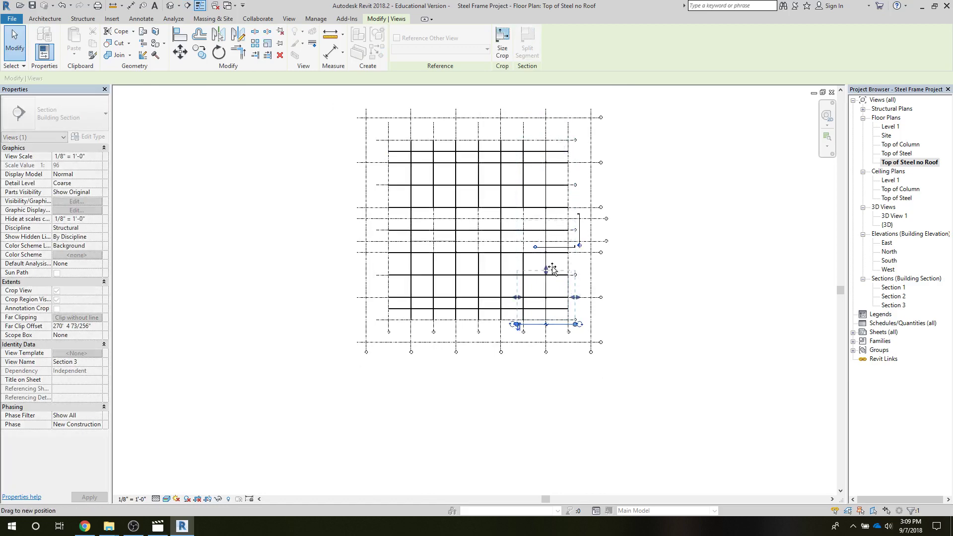
click(340, 239)
double_click(887, 305)
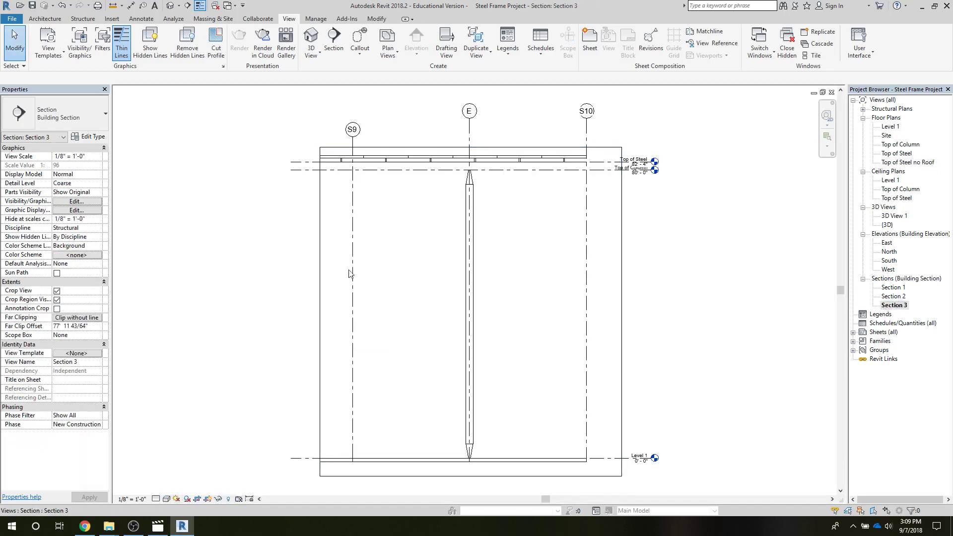
- Crop Section 3 between grids S9 and S10, leaving a little room above the beam
scroll(410, 263, down, 3)
click(411, 196)
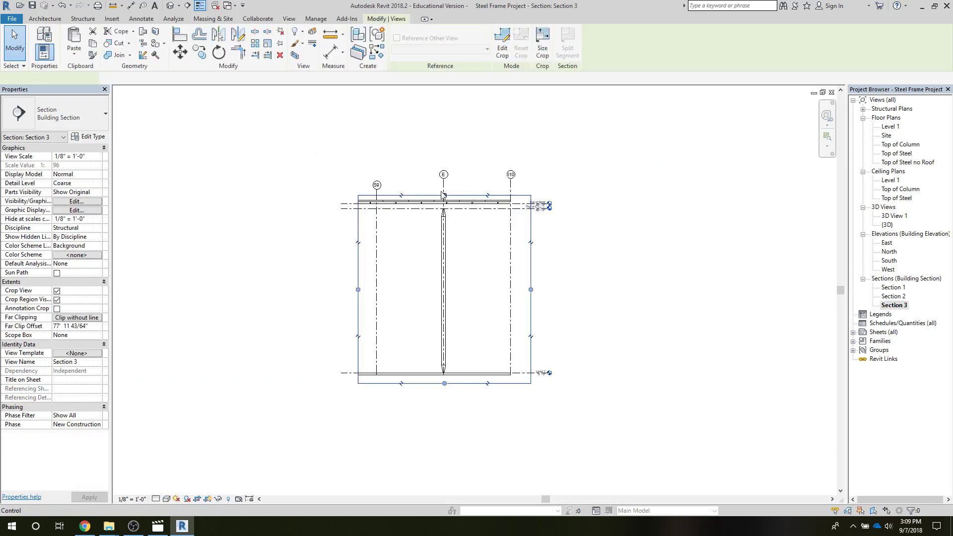
drag(443, 196, 443, 126)
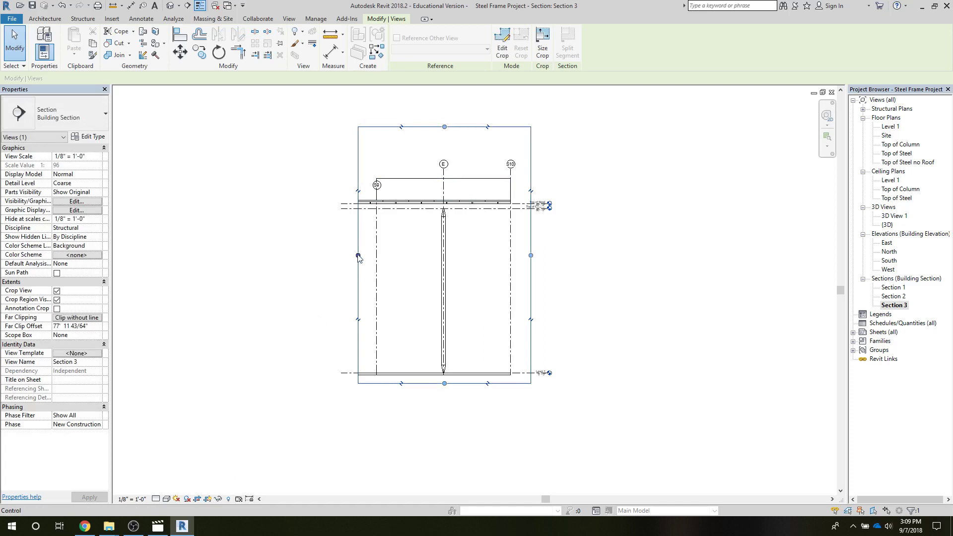
drag(358, 255, 365, 256)
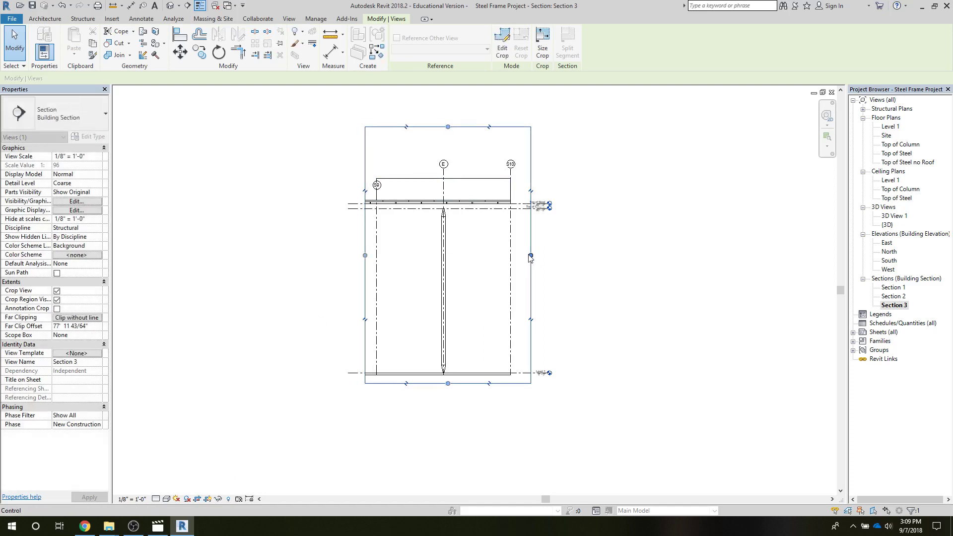
drag(531, 255, 522, 255)
click(294, 286)
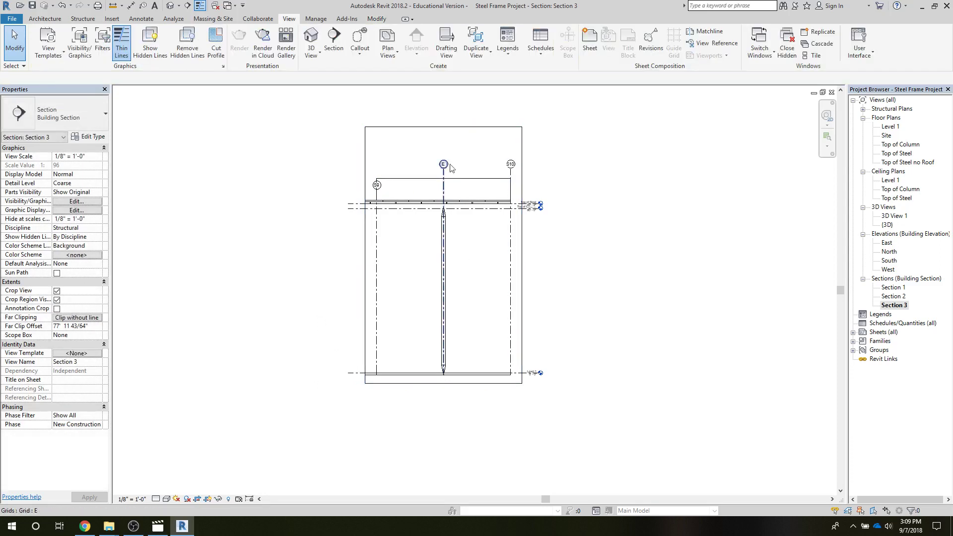
click(444, 128)
drag(444, 127, 444, 143)
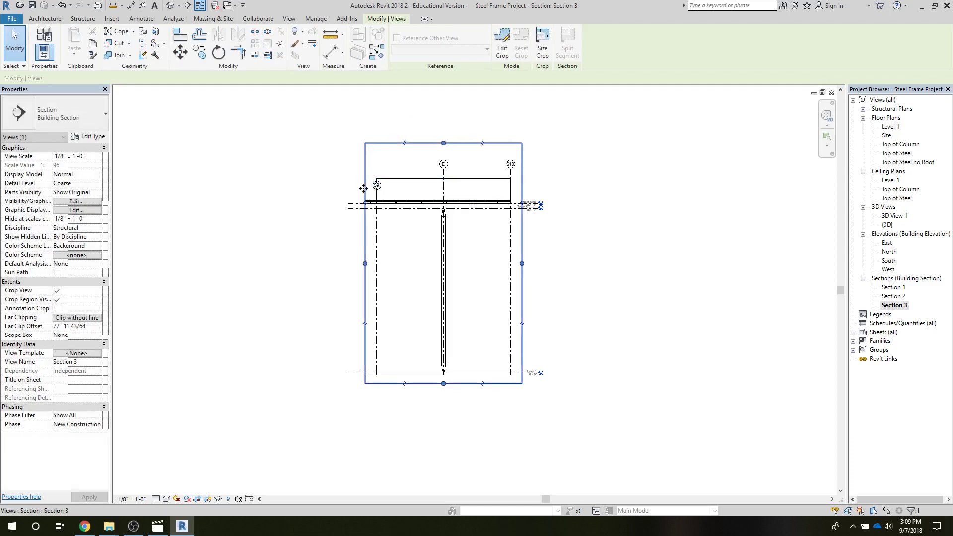
- Check grid S9, then expand the Sheets (all) list in the Project Browser
click(375, 192)
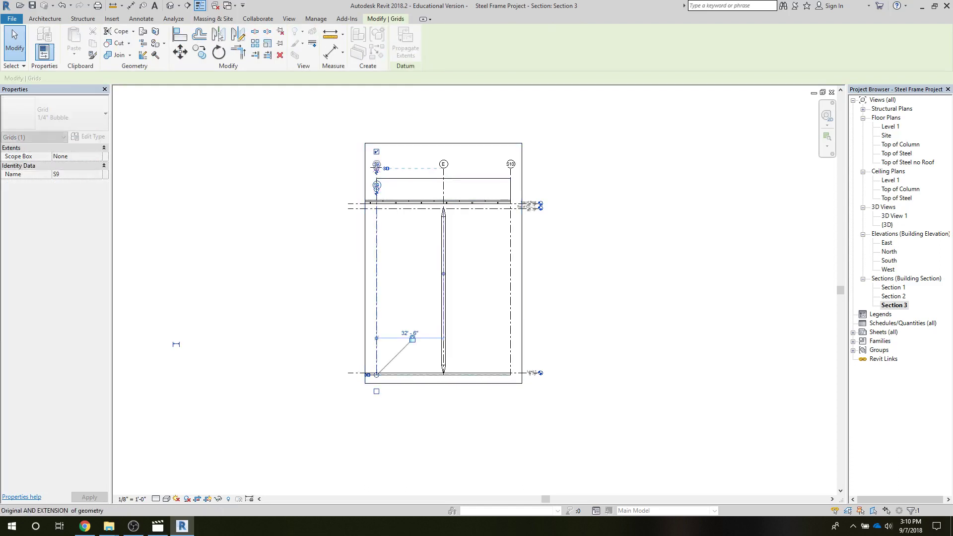
click(304, 180)
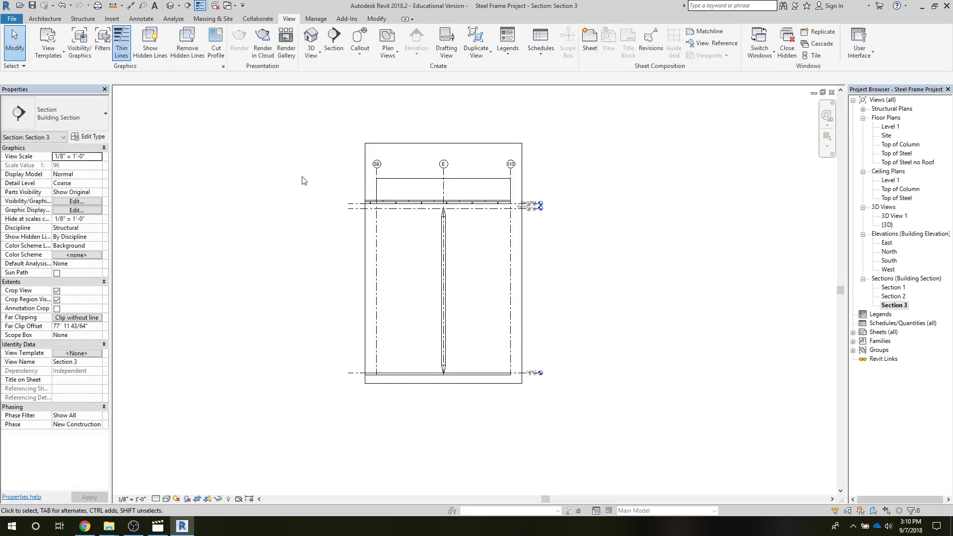
double_click(880, 333)
- Drop Section 3 onto sheet A101's left side and move its viewport higher
double_click(891, 341)
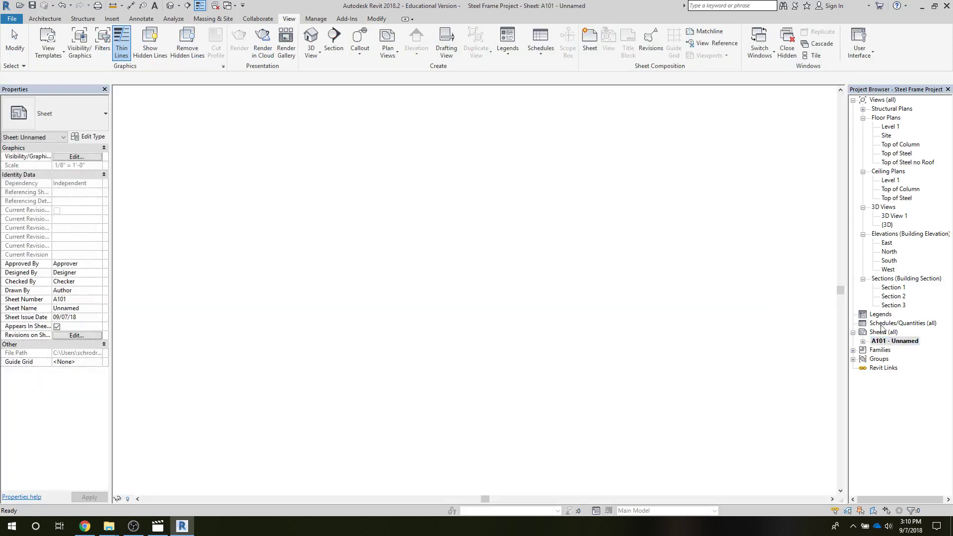
click(894, 306)
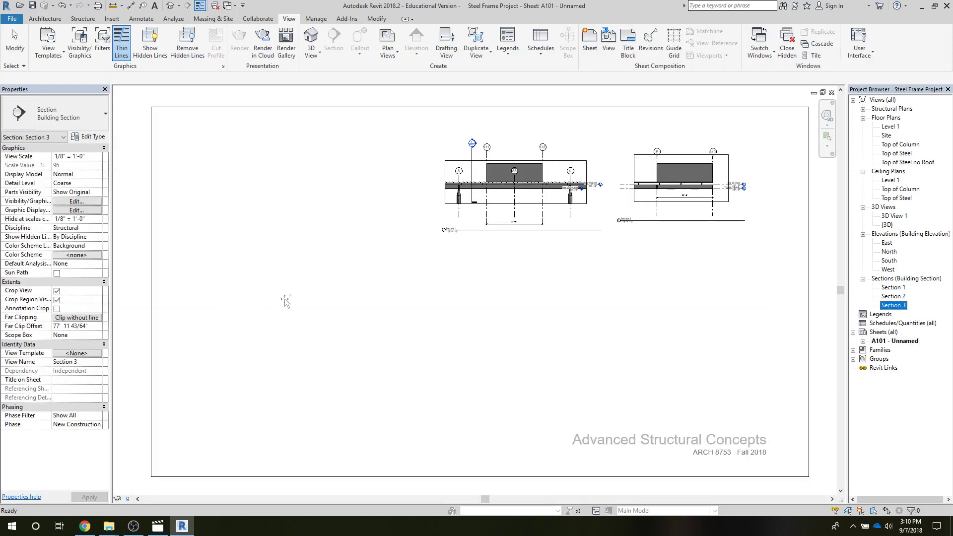
drag(286, 300, 283, 295)
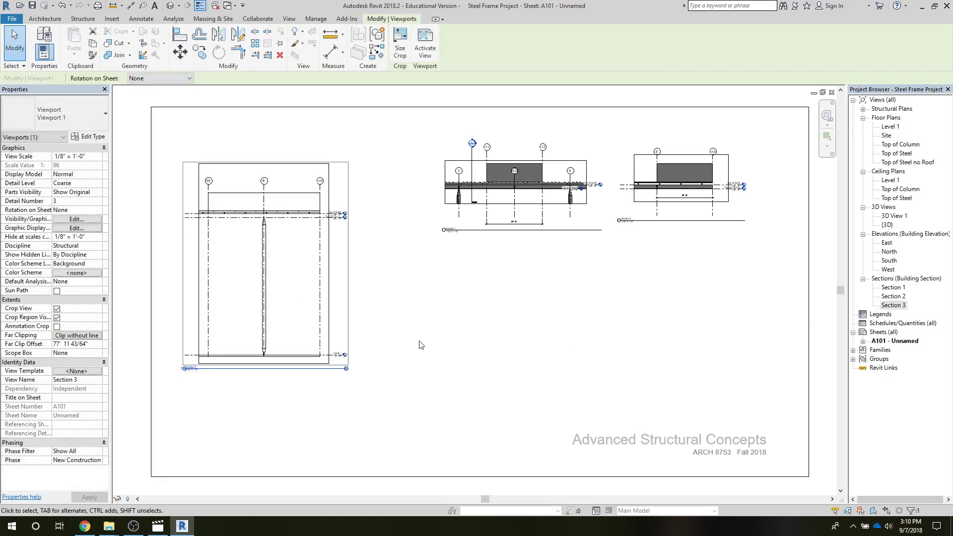
drag(263, 317, 263, 288)
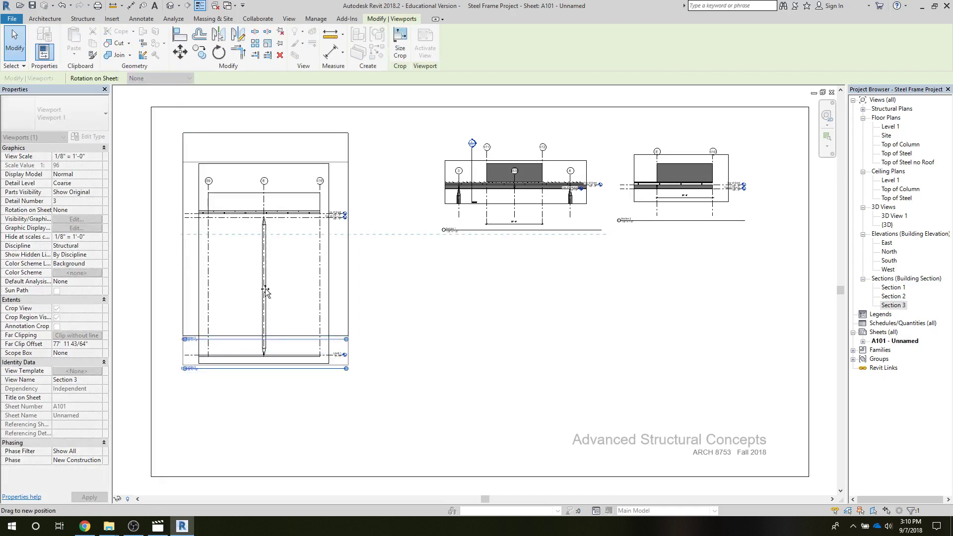
click(595, 333)
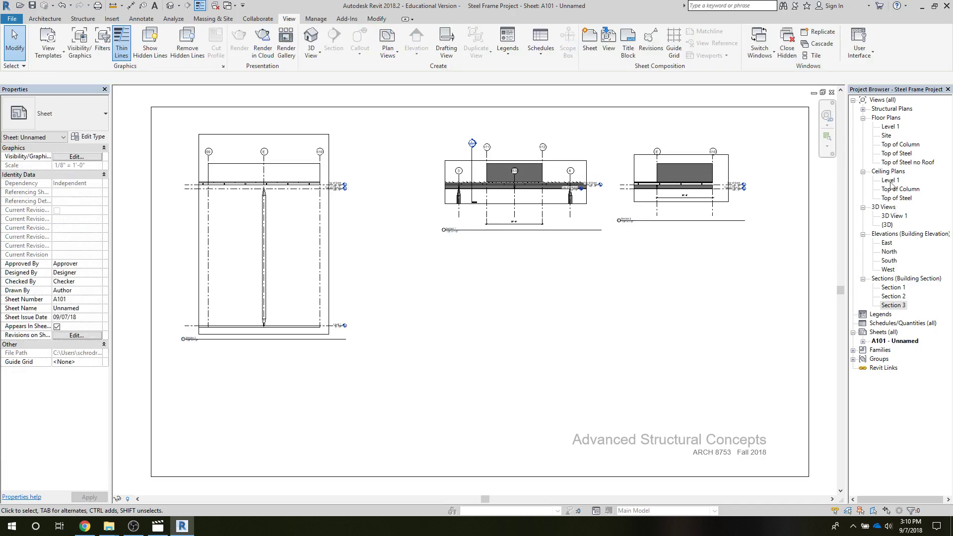
- In Top of Steel no Roof, draw horizontal Section 4 and shorten its far clip to 52' 2 21/256"
double_click(899, 163)
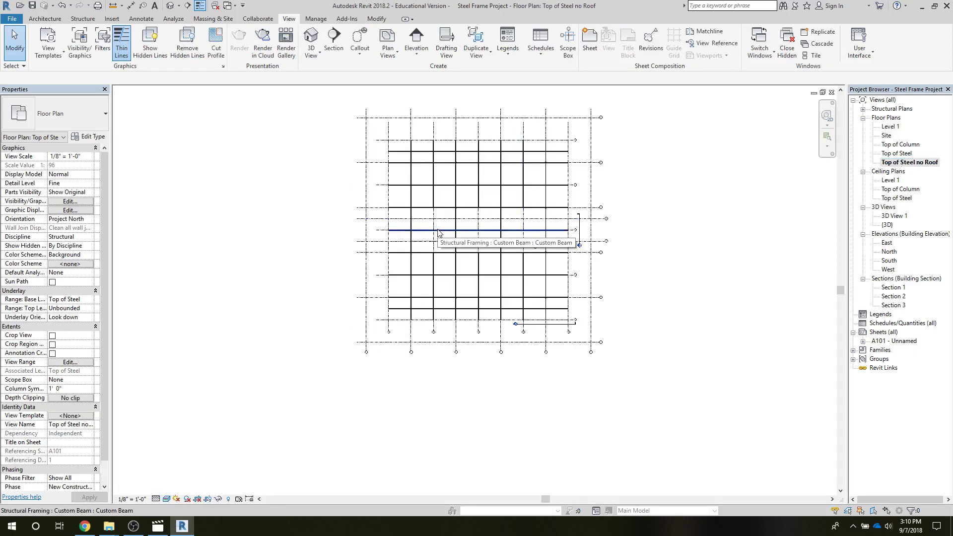
scroll(439, 233, up, 4)
scroll(435, 232, up, 1)
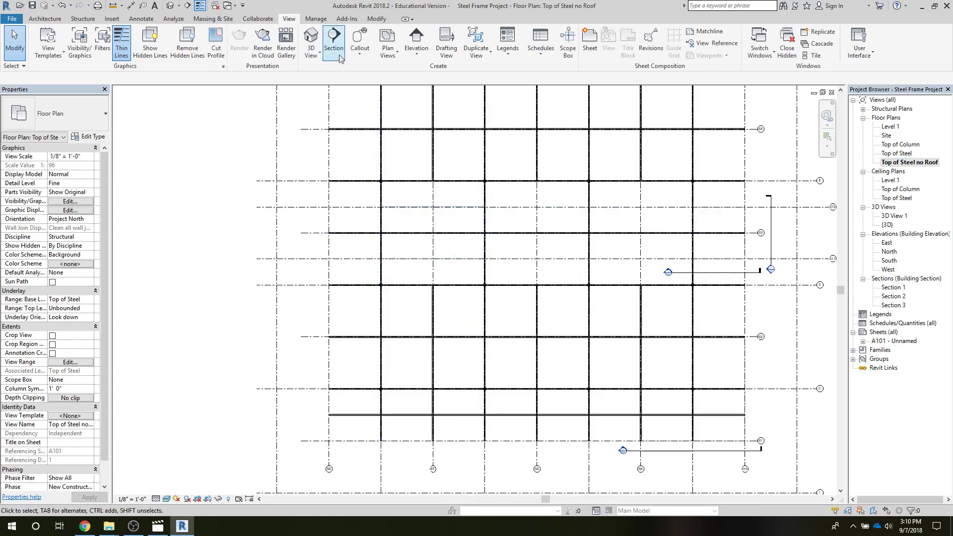
click(333, 40)
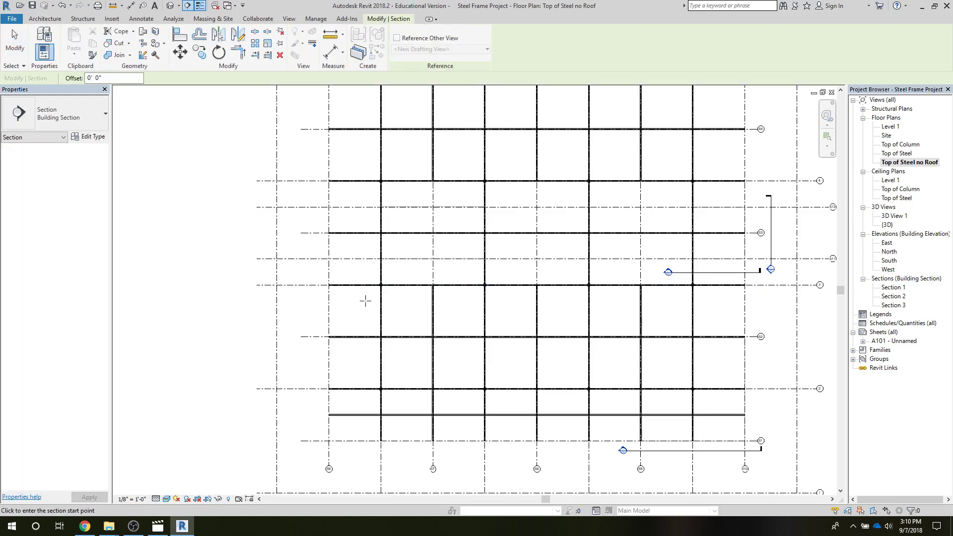
click(362, 301)
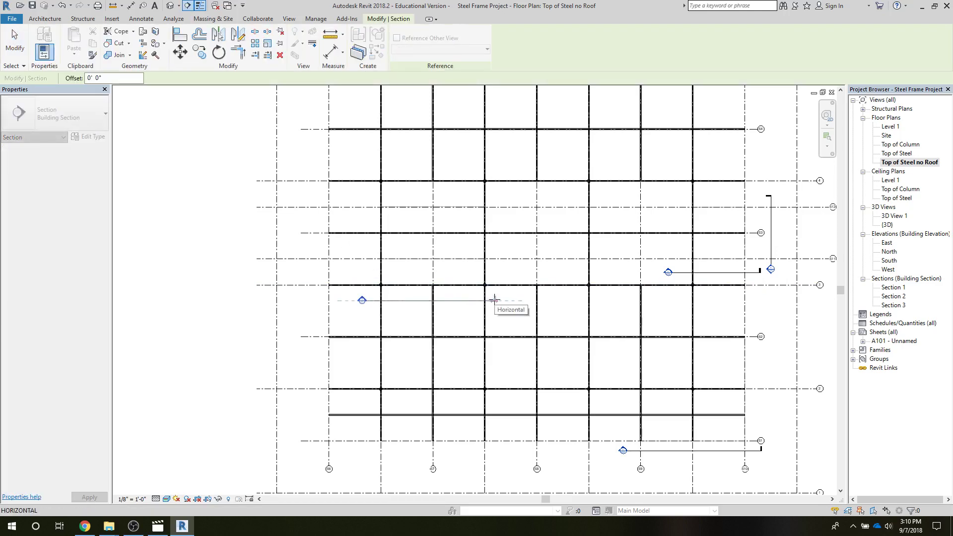
click(495, 300)
scroll(495, 300, down, 4)
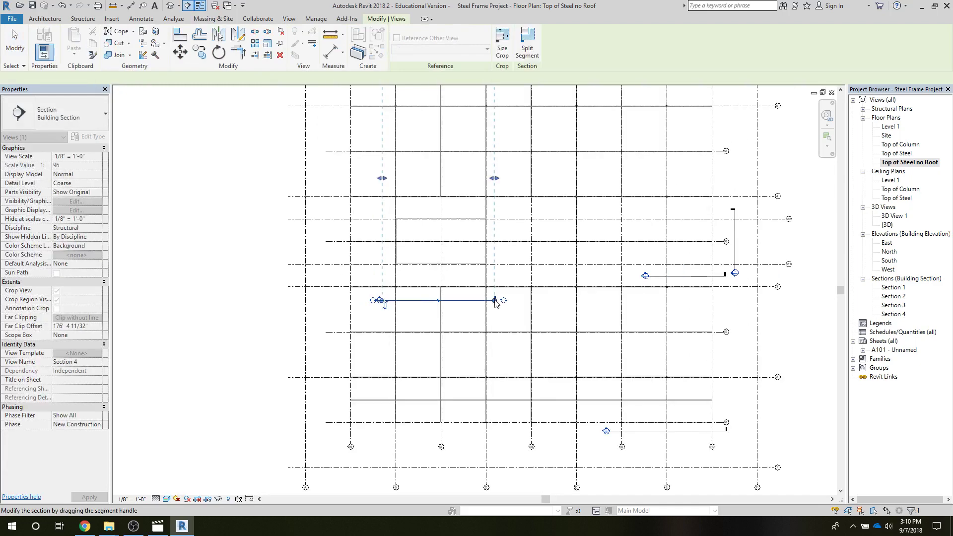
drag(467, 178, 467, 271)
- In Section 4, raise the crop region's bottom and top edges to frame the roof steel
double_click(893, 315)
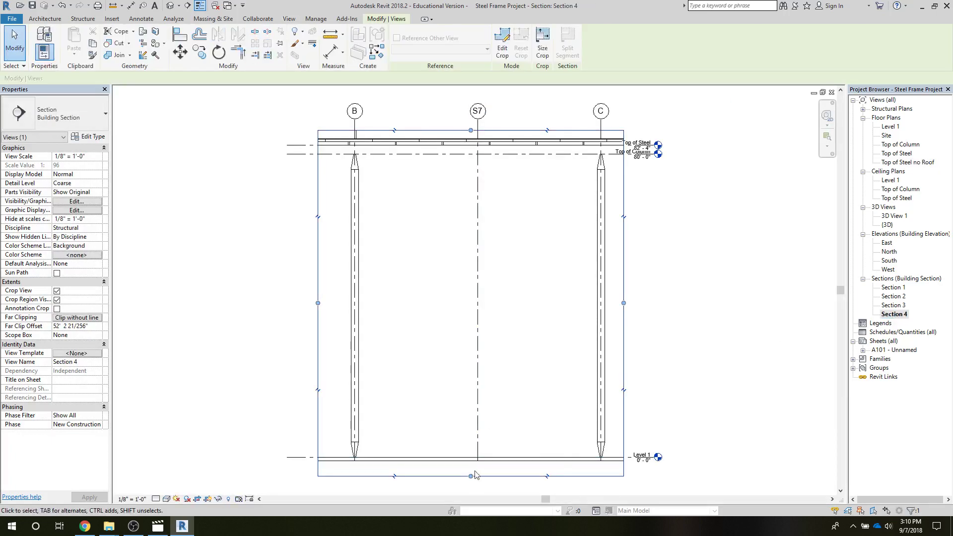
drag(470, 477, 471, 197)
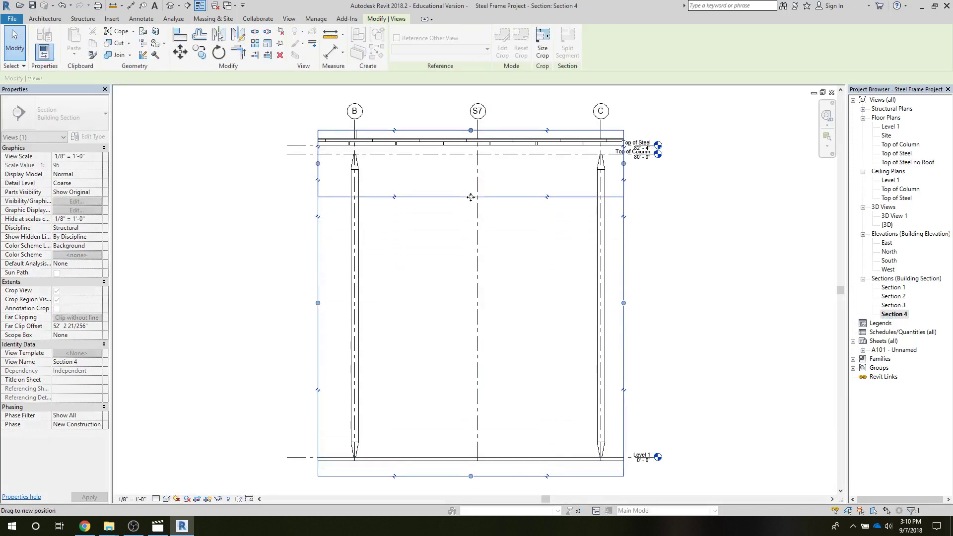
drag(471, 197, 470, 193)
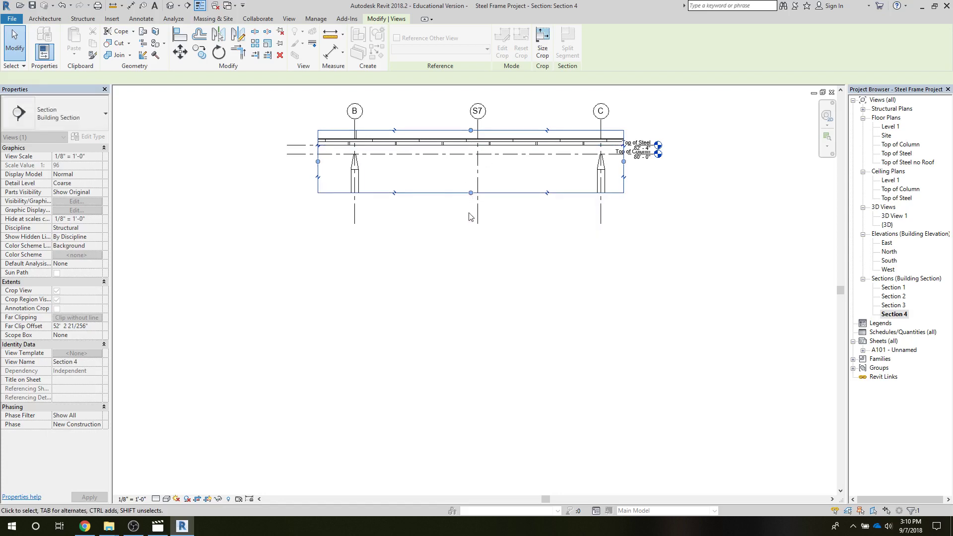
scroll(478, 202, down, 3)
middle_drag(504, 245, 473, 392)
scroll(473, 392, down, 1)
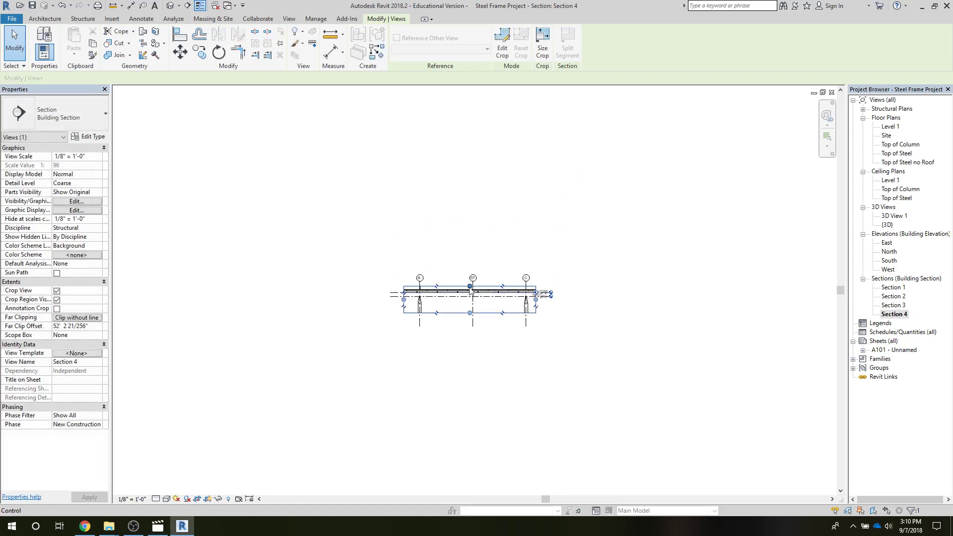
drag(470, 286, 469, 262)
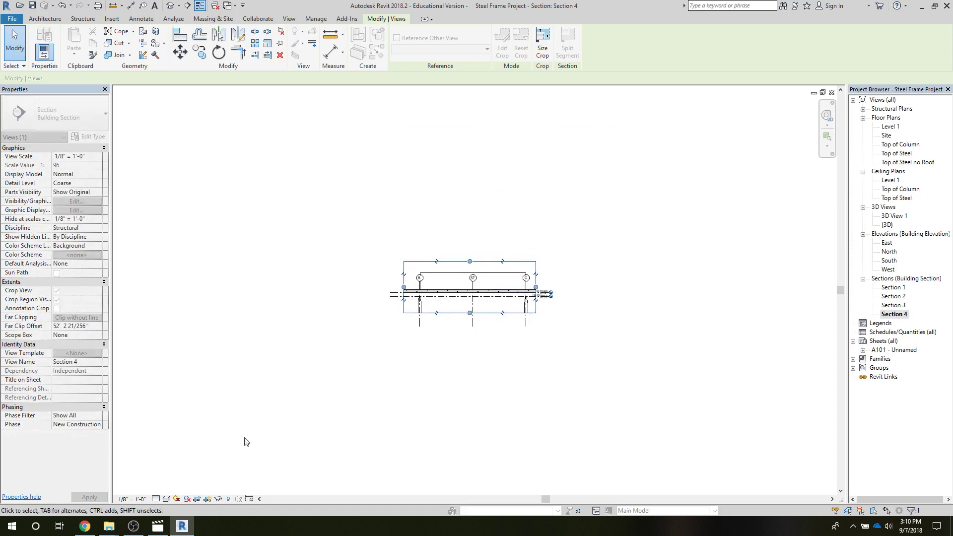
- Set Section 4 to Fine detail level with Realistic visual style
click(155, 499)
click(172, 491)
click(166, 499)
click(183, 478)
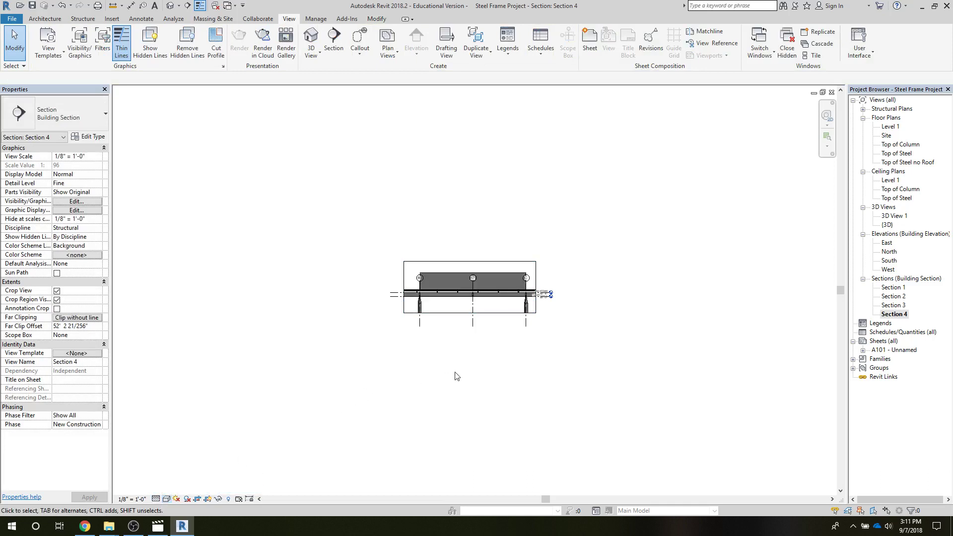
- Raise grid heads B, S7 and C above the cropped section and check the Top of Steel level
scroll(465, 376, up, 4)
scroll(485, 352, up, 2)
scroll(397, 348, down, 1)
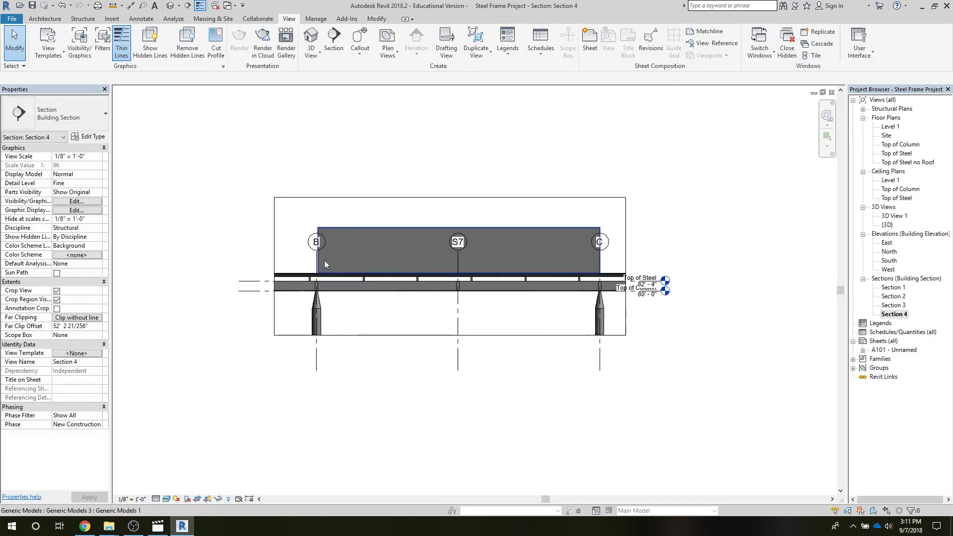
click(313, 255)
drag(317, 251, 320, 204)
click(170, 245)
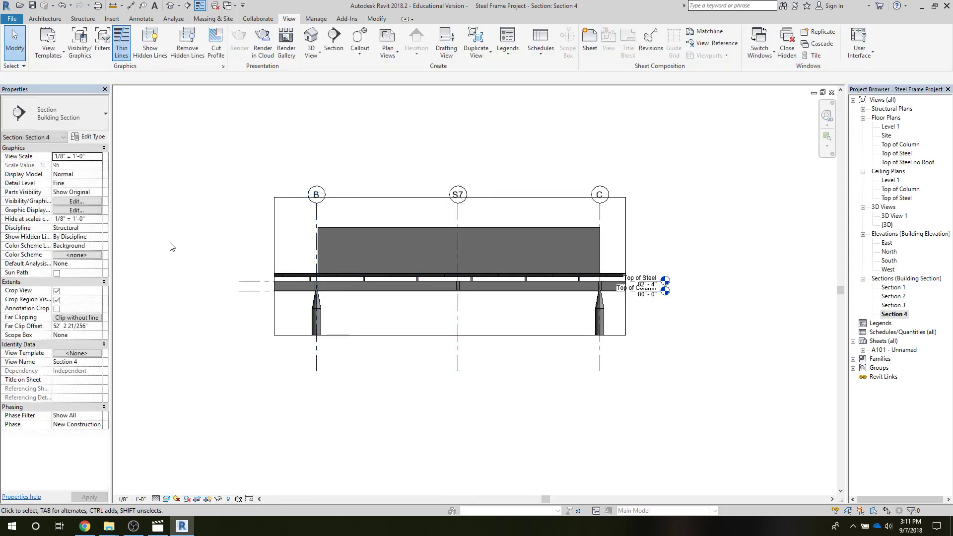
click(651, 285)
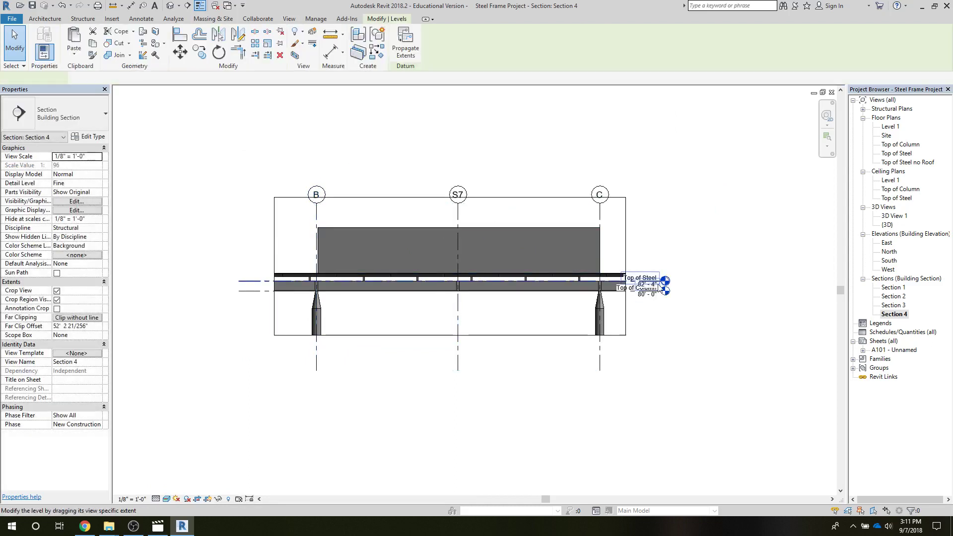
click(666, 370)
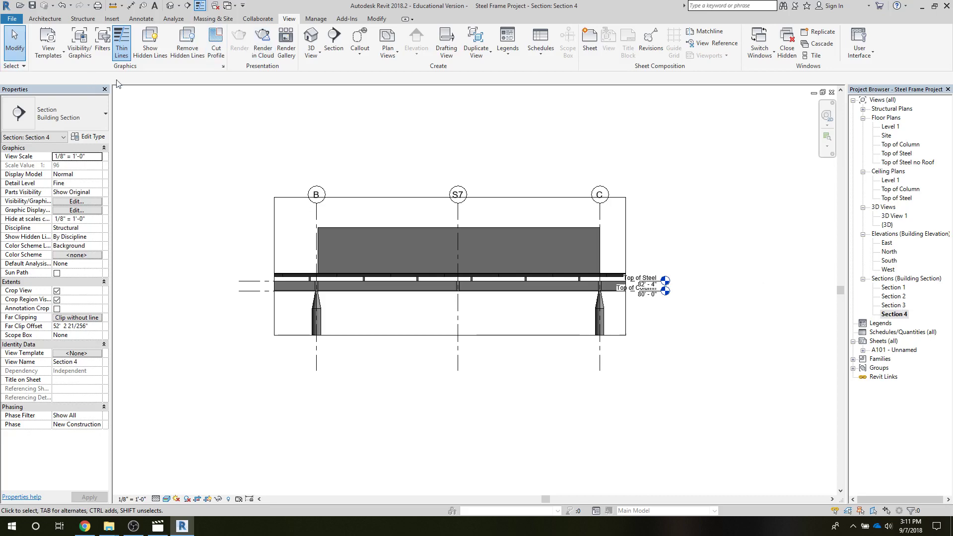
- Start a section in Top of Steel no Roof, dismissing an accidental new-project dialog, then cancel
double_click(889, 163)
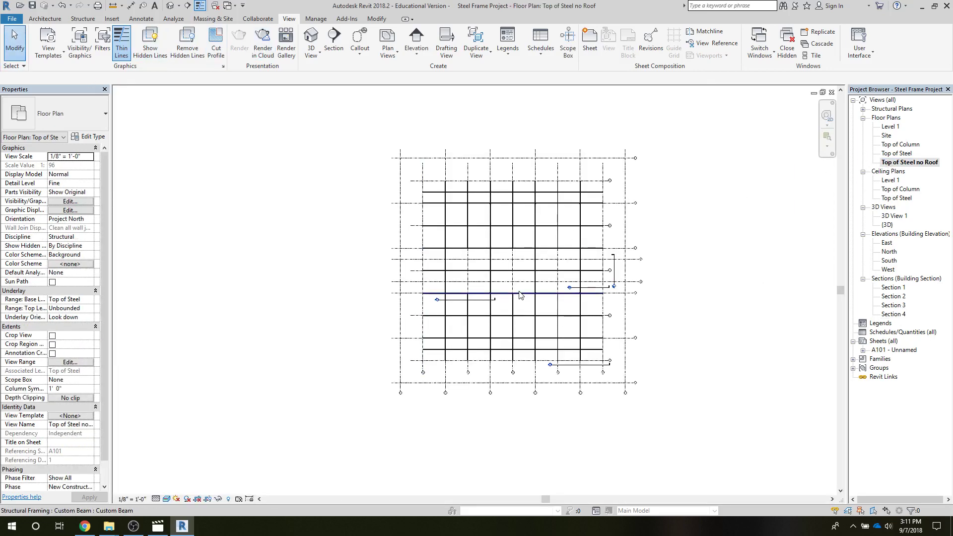
scroll(519, 291, up, 5)
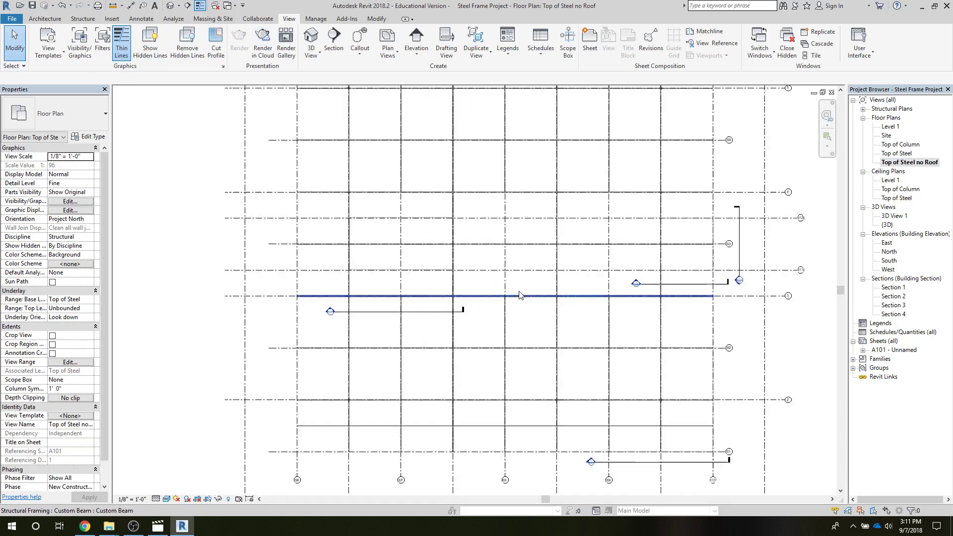
click(334, 40)
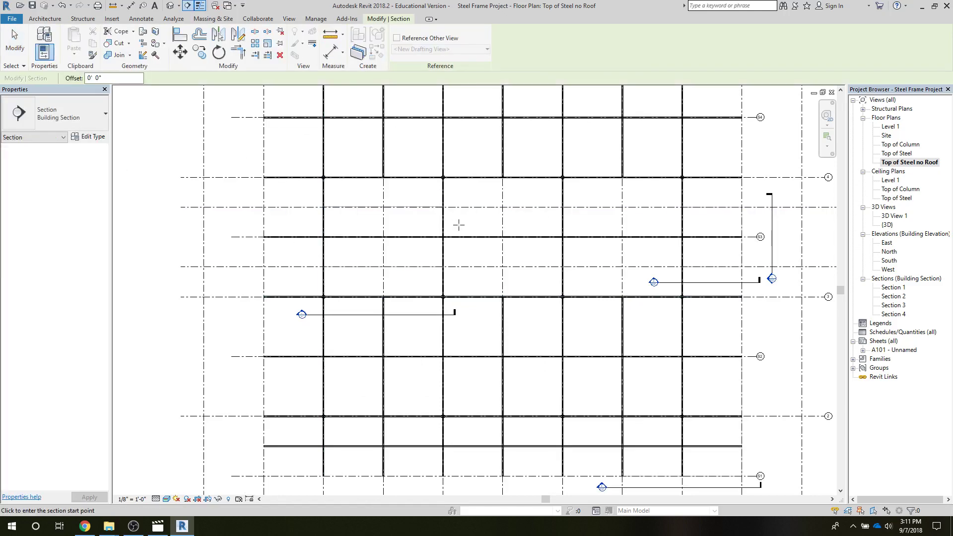
click(459, 223)
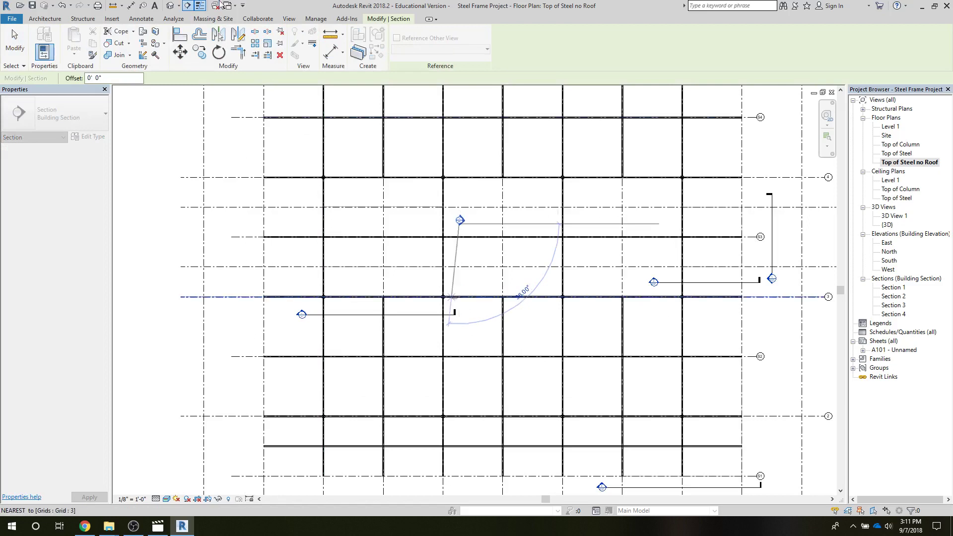
click(12, 18)
click(16, 52)
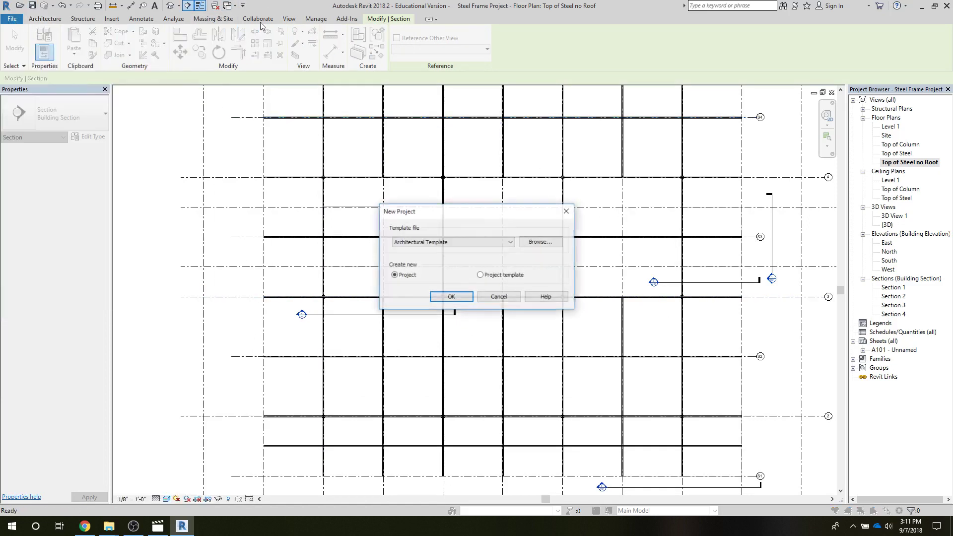
click(498, 297)
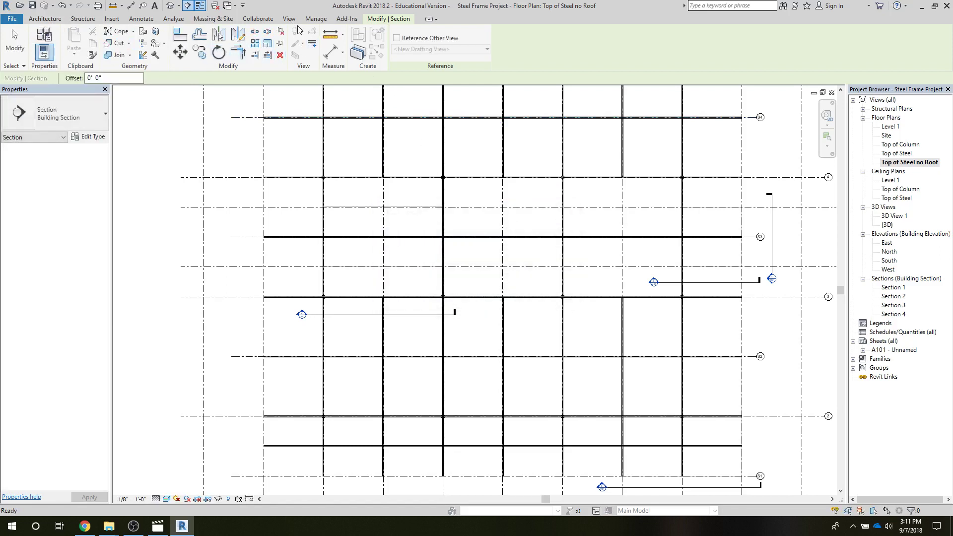
click(460, 225)
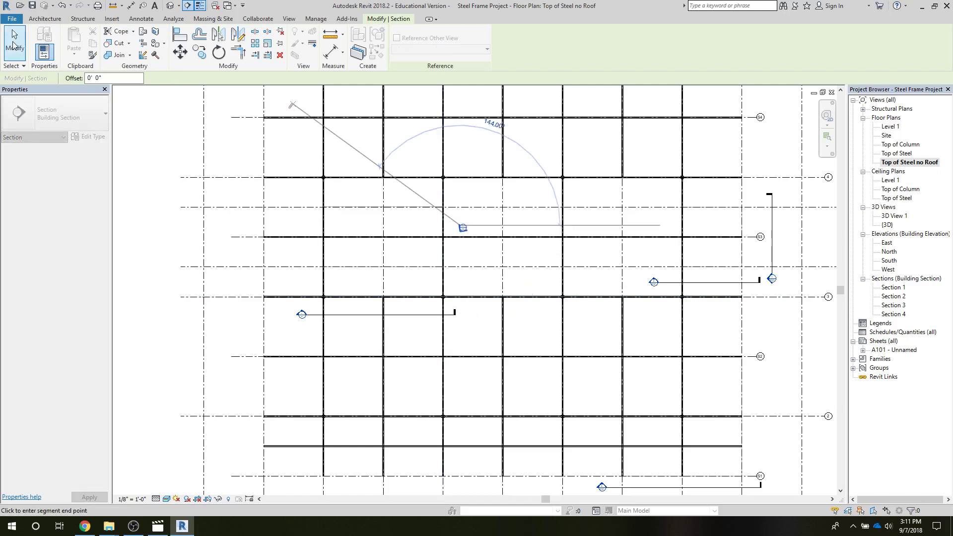
click(14, 42)
- Draw vertical Section 5 and narrow its viewing width from the left
click(333, 49)
click(463, 310)
click(464, 222)
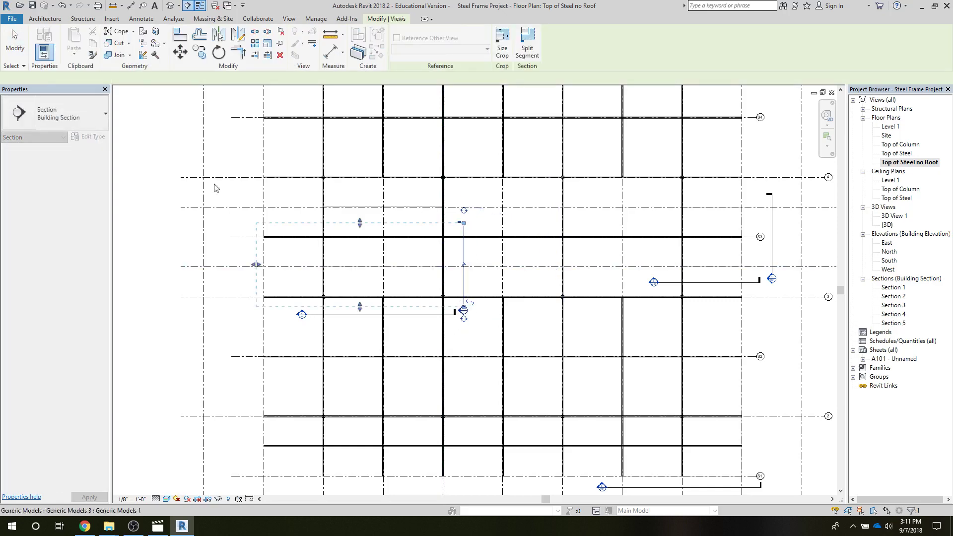
key(Escape)
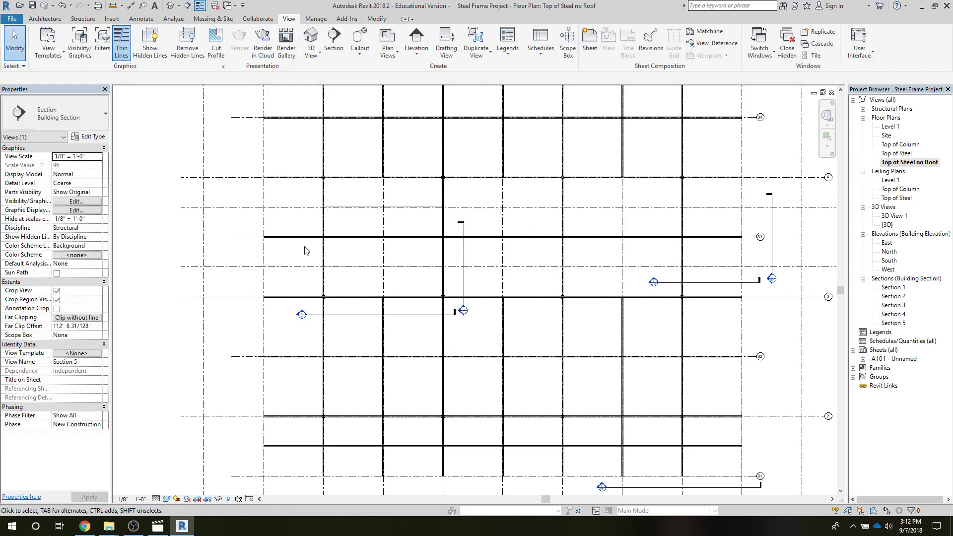
key(Escape)
click(464, 229)
drag(258, 266, 308, 265)
- Crop Section 5 tightly around the roof beams, keeping grid S12 inside
double_click(892, 324)
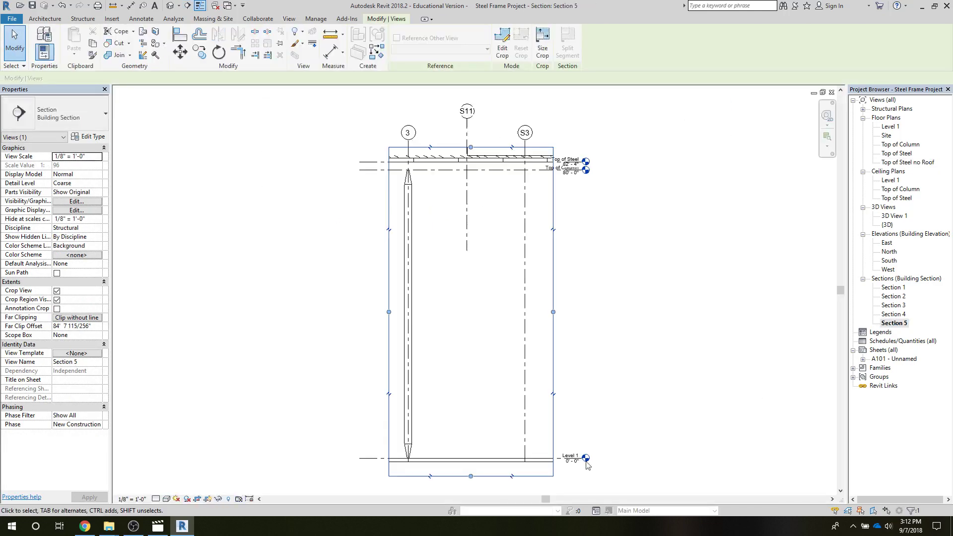
drag(470, 477, 456, 199)
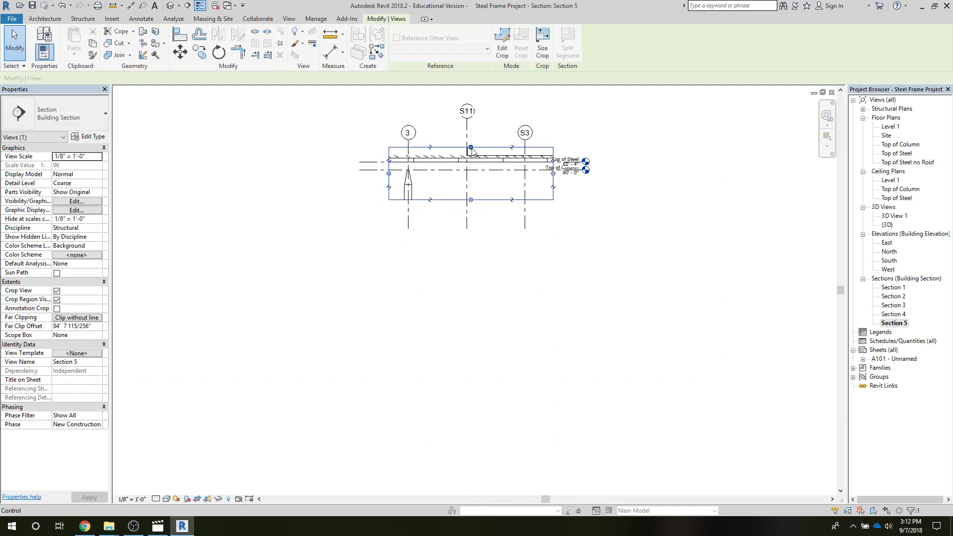
drag(471, 147, 470, 100)
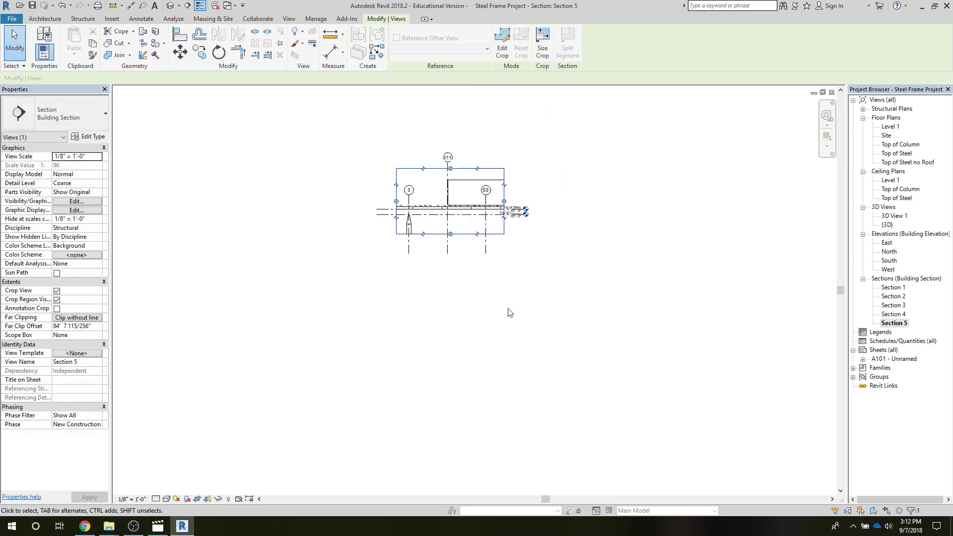
scroll(357, 364, down, 3)
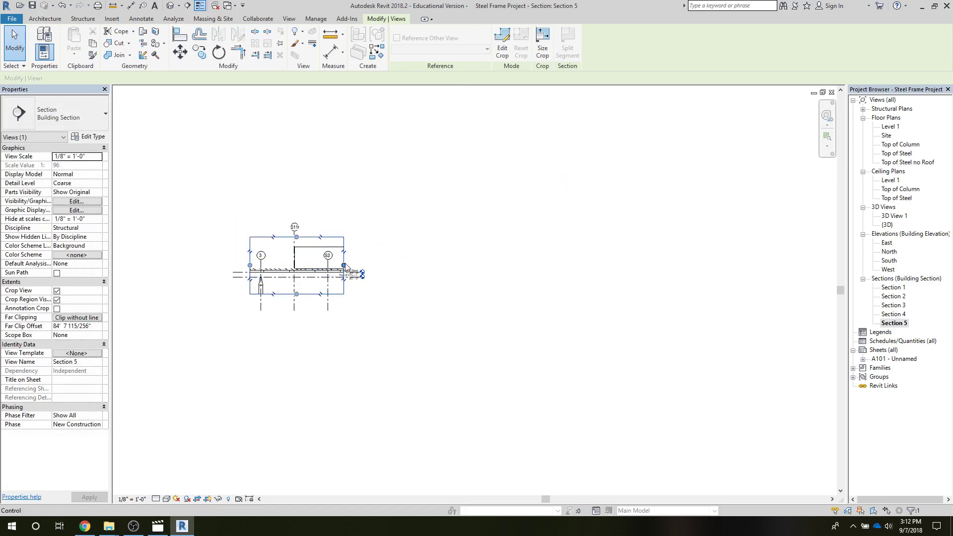
drag(346, 266, 383, 263)
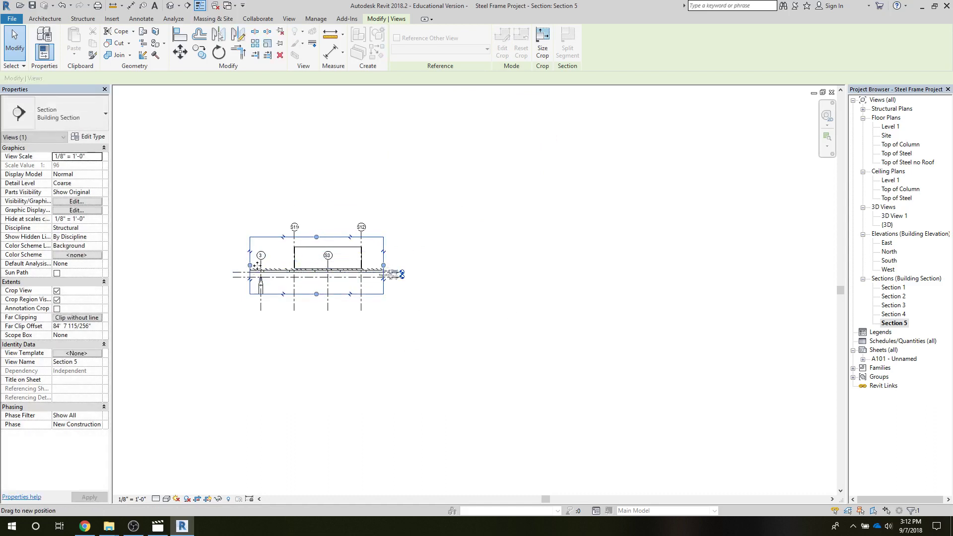
drag(261, 266, 282, 269)
scroll(338, 286, up, 5)
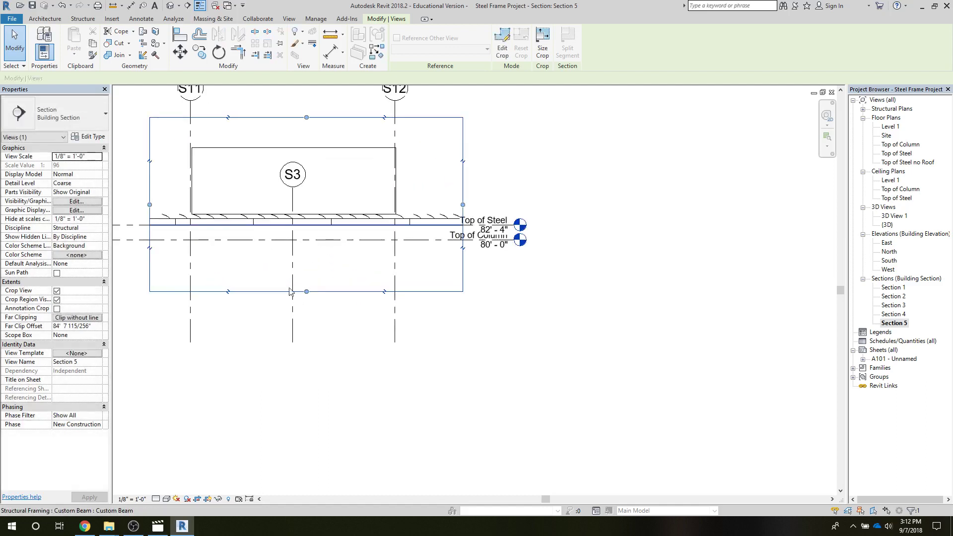
- Set Section 5 to Fine detail level with Realistic visual style
click(156, 500)
click(171, 469)
click(166, 500)
click(184, 478)
- Raise grid S3's head above the crop, level with S11 and S12
scroll(317, 441, down, 2)
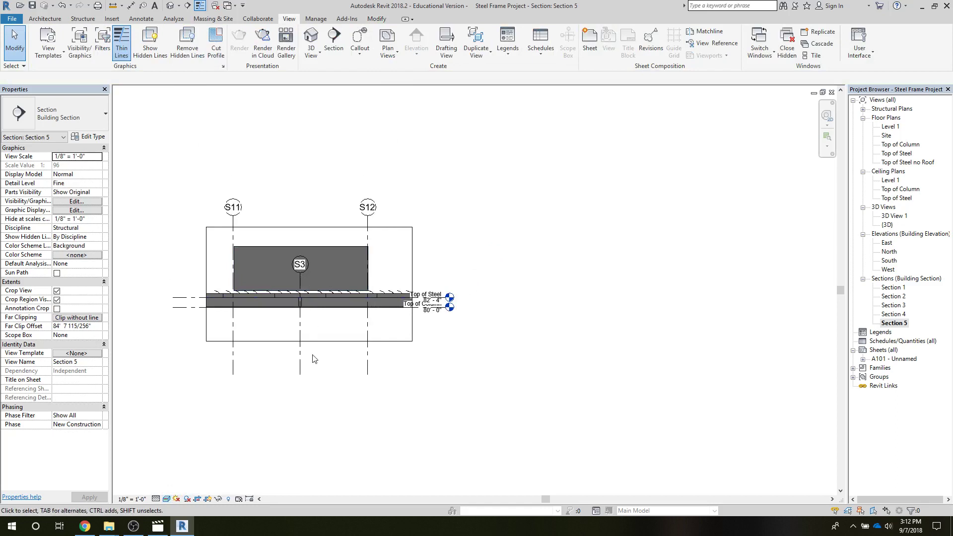
click(299, 283)
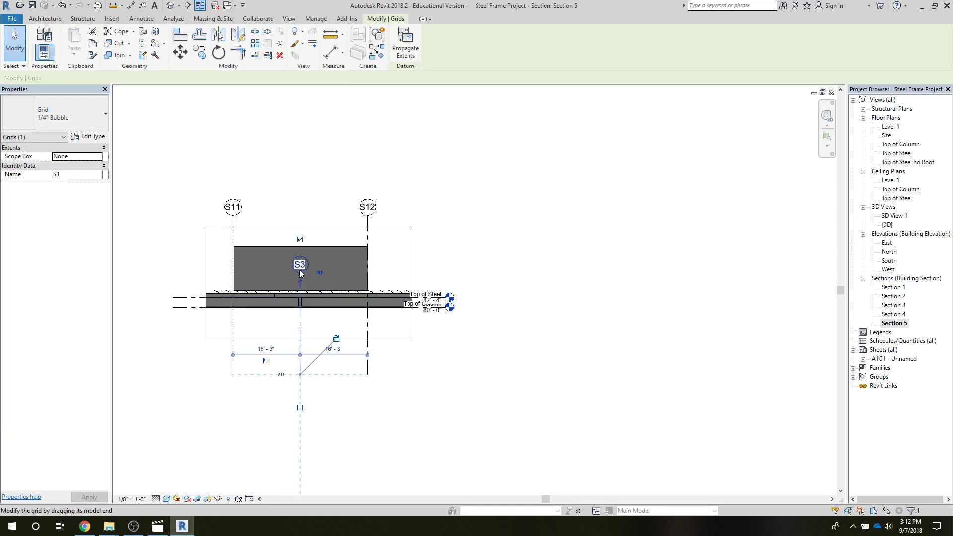
drag(300, 281, 293, 211)
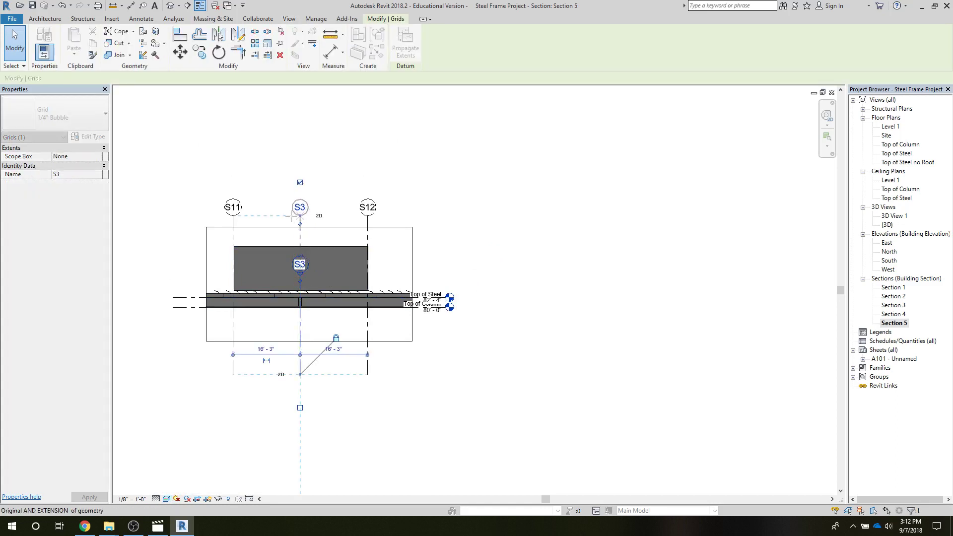
click(212, 407)
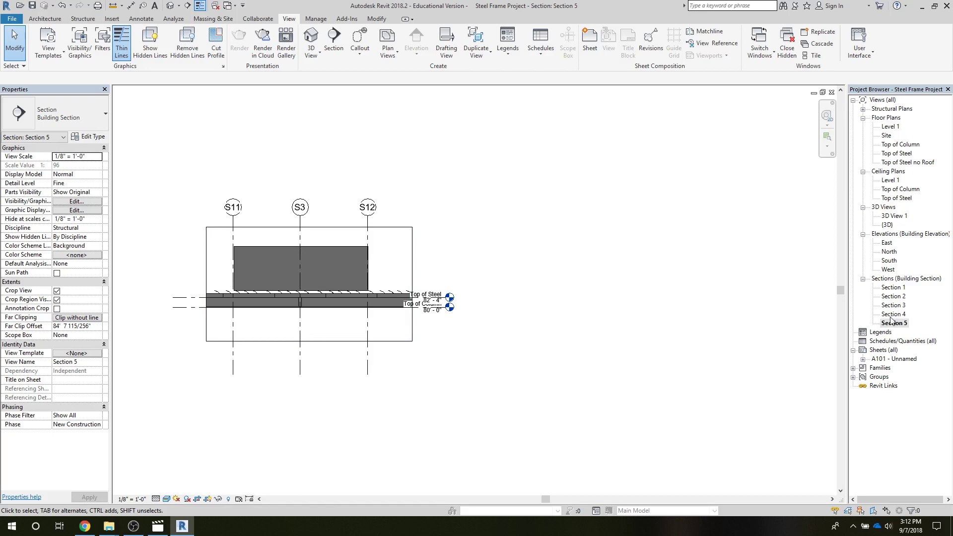
- Place Section 4 on sheet A101 below the top row of sections
double_click(892, 359)
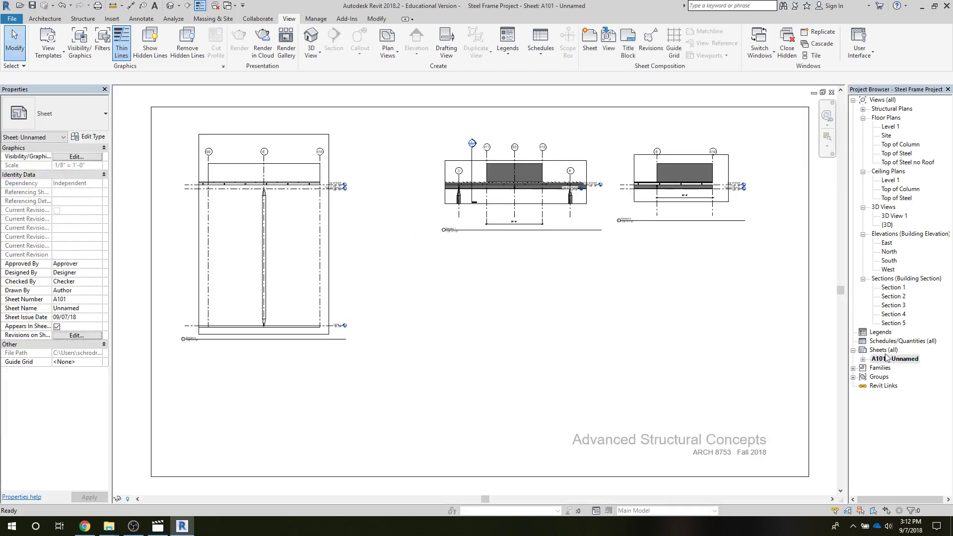
click(894, 316)
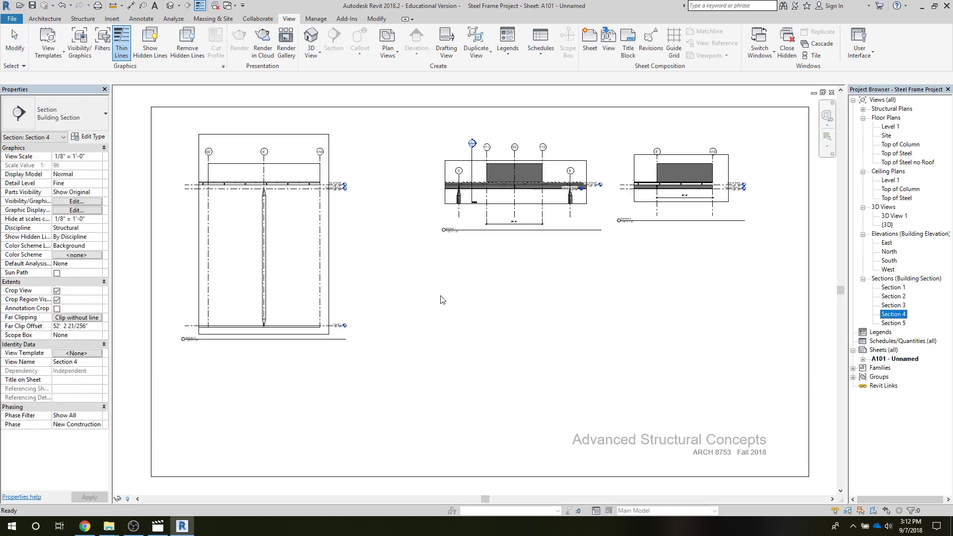
drag(444, 301, 469, 305)
click(505, 295)
- Place Section 5 at the sheet's lower right and nudge it into line
drag(894, 323, 678, 301)
click(679, 300)
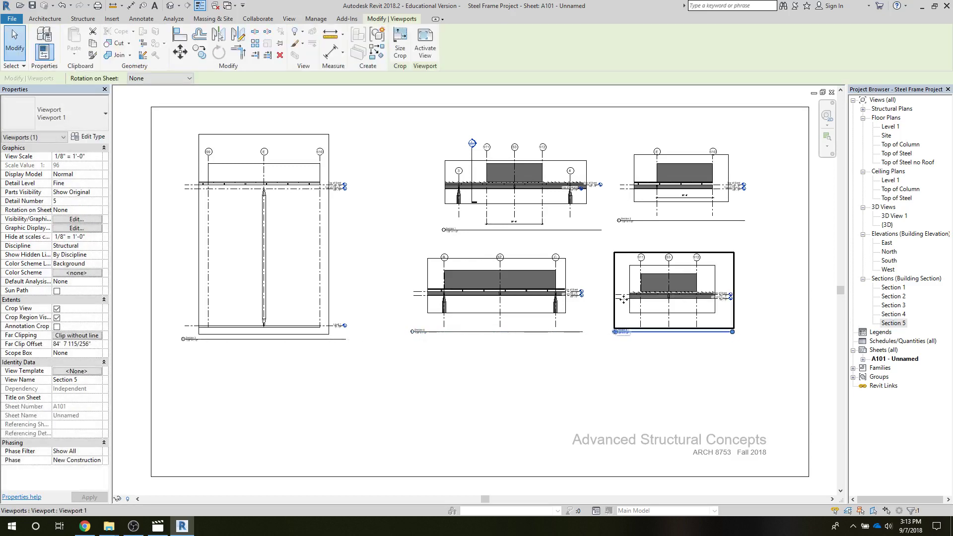
drag(624, 298, 614, 294)
click(493, 390)
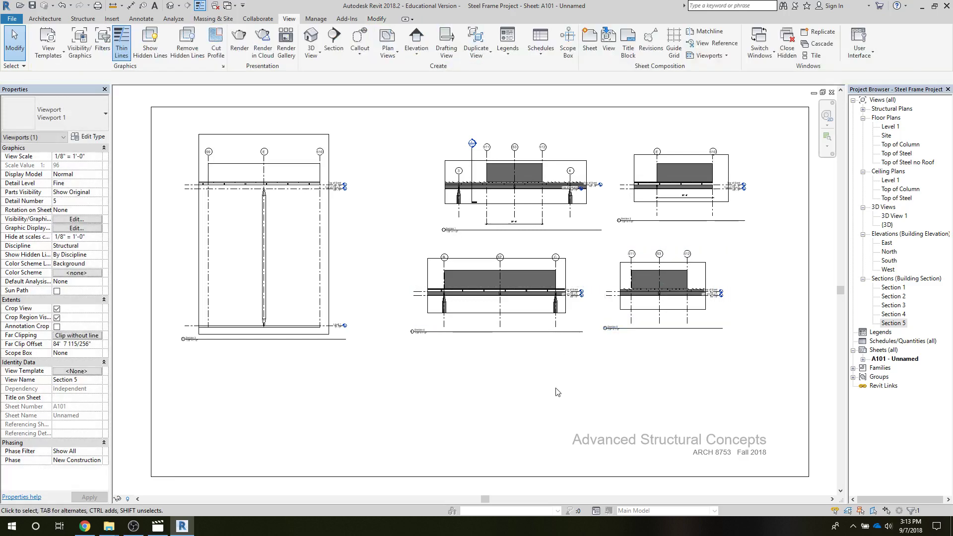